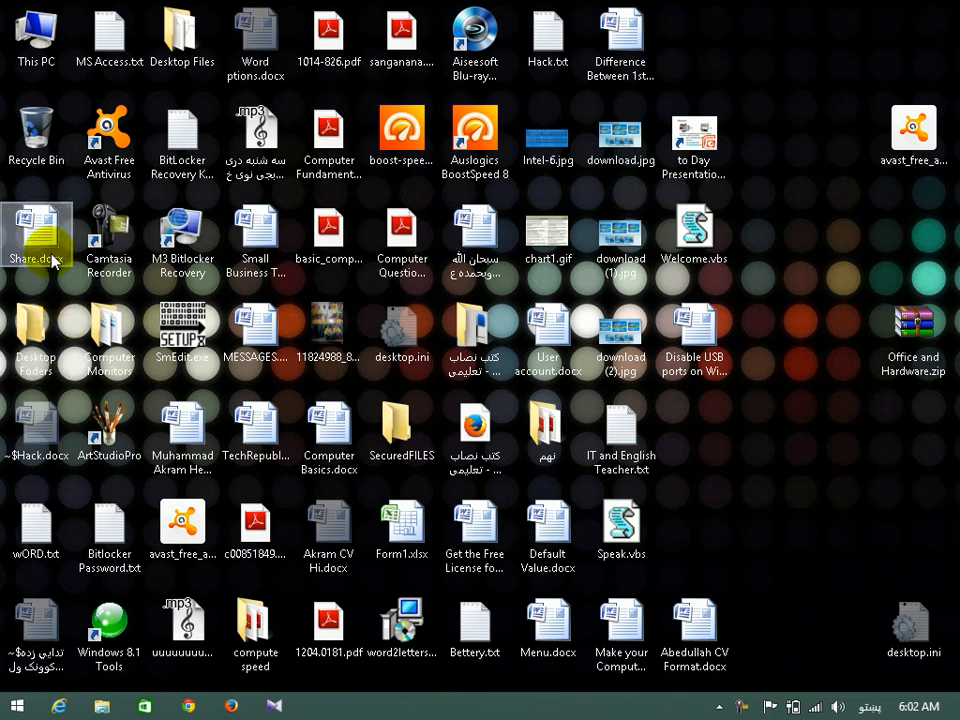
# Resume the screen recording from the hidden taskbar icons.
pyautogui.moveTo(183, 282); pyautogui.dragTo(750, 418)
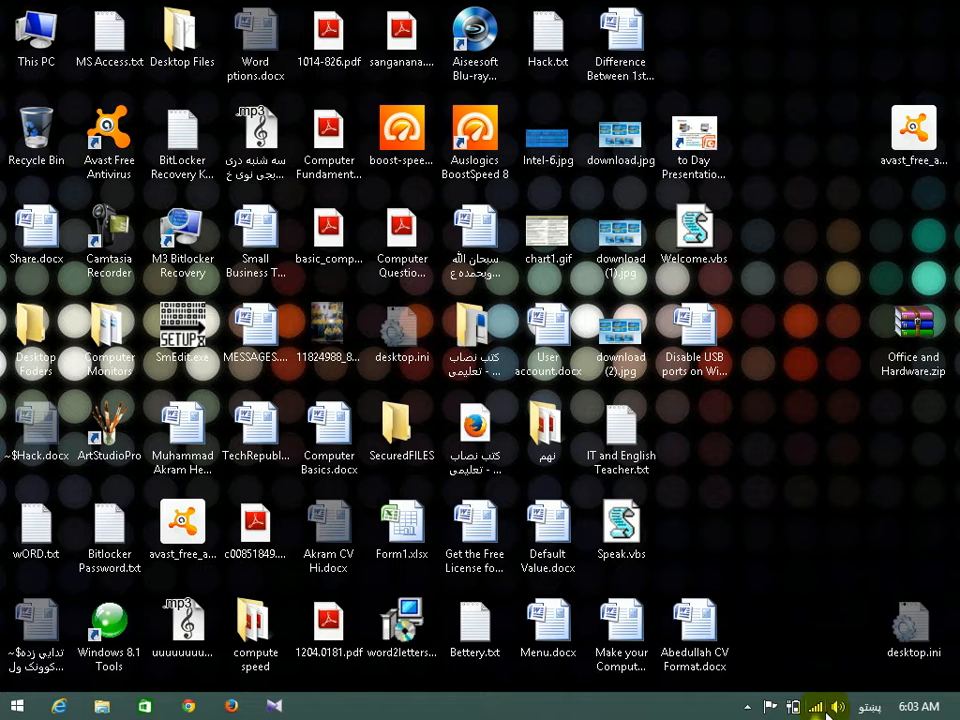
pyautogui.click(748, 706)
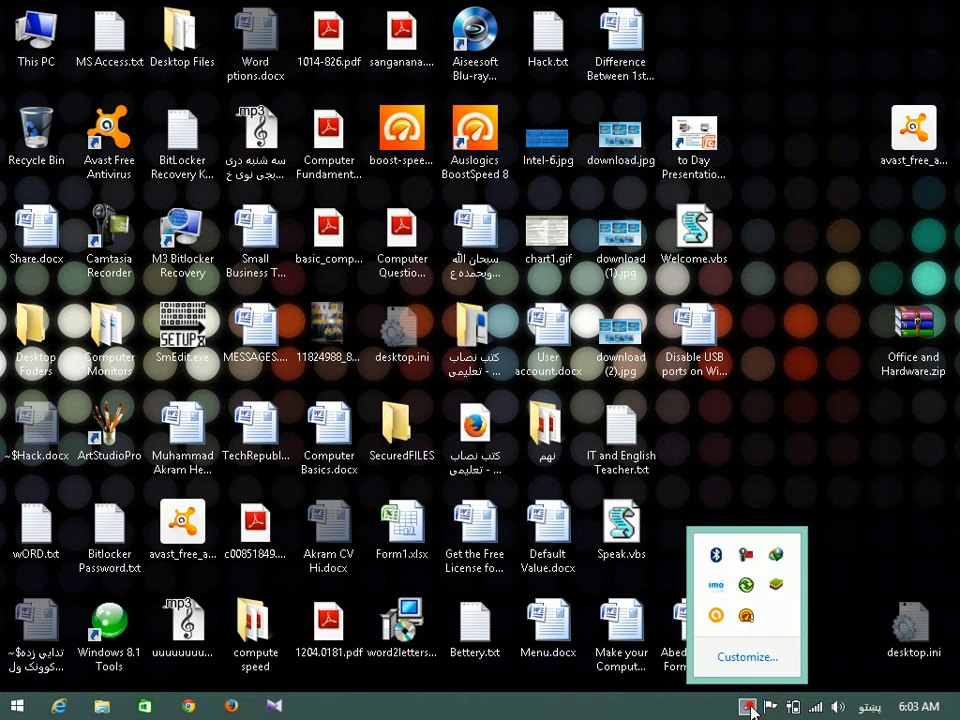
pyautogui.click(746, 554)
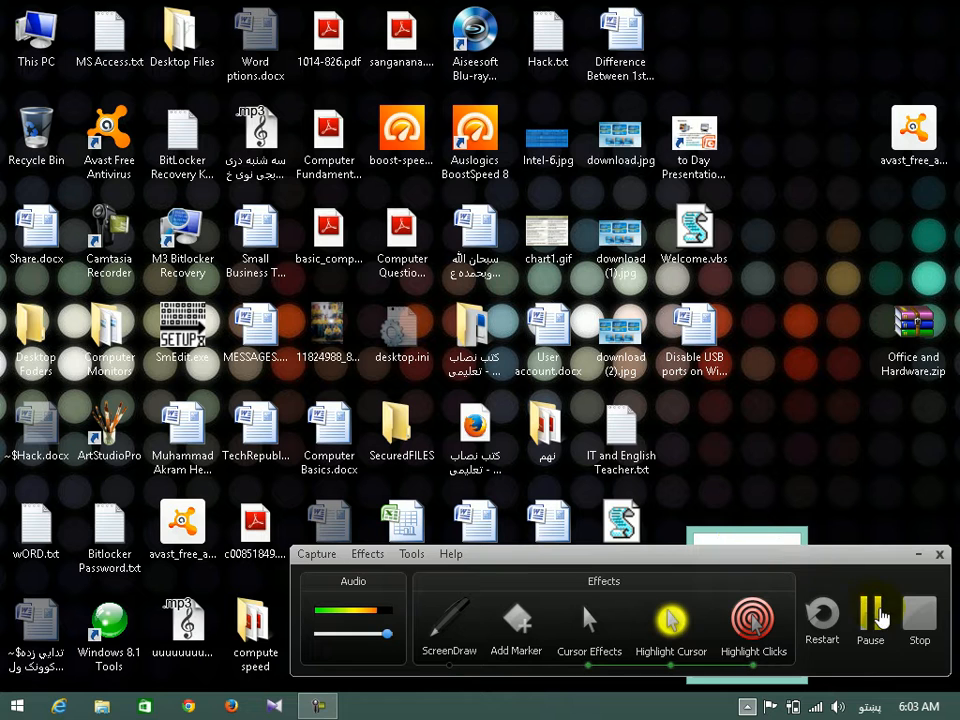
pyautogui.click(880, 612)
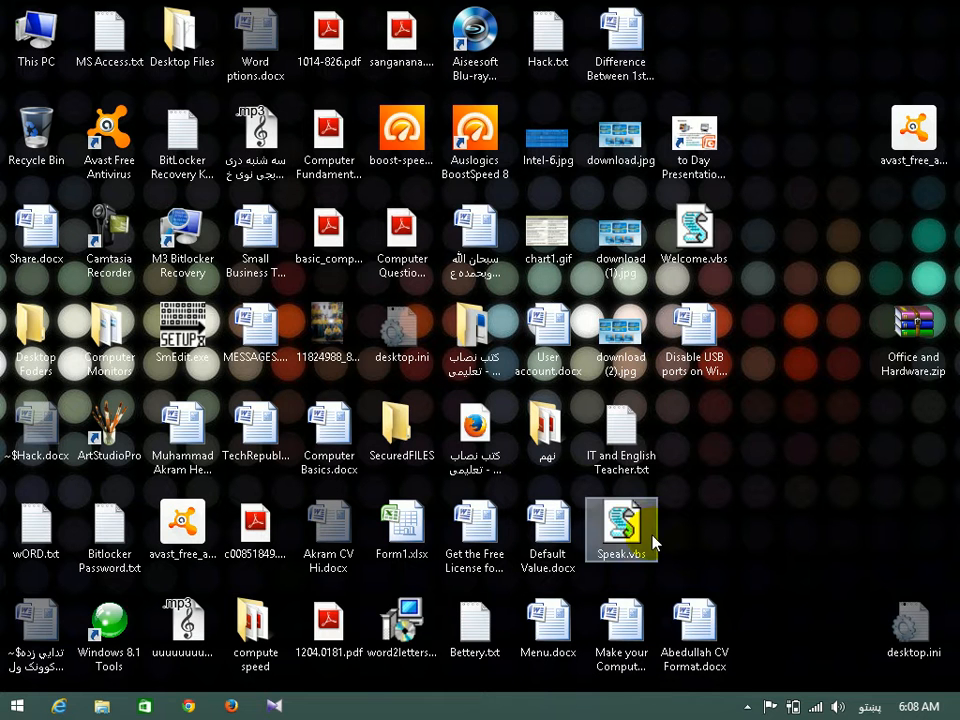
# Refresh the desktop twice.
pyautogui.rightClick(781, 546)
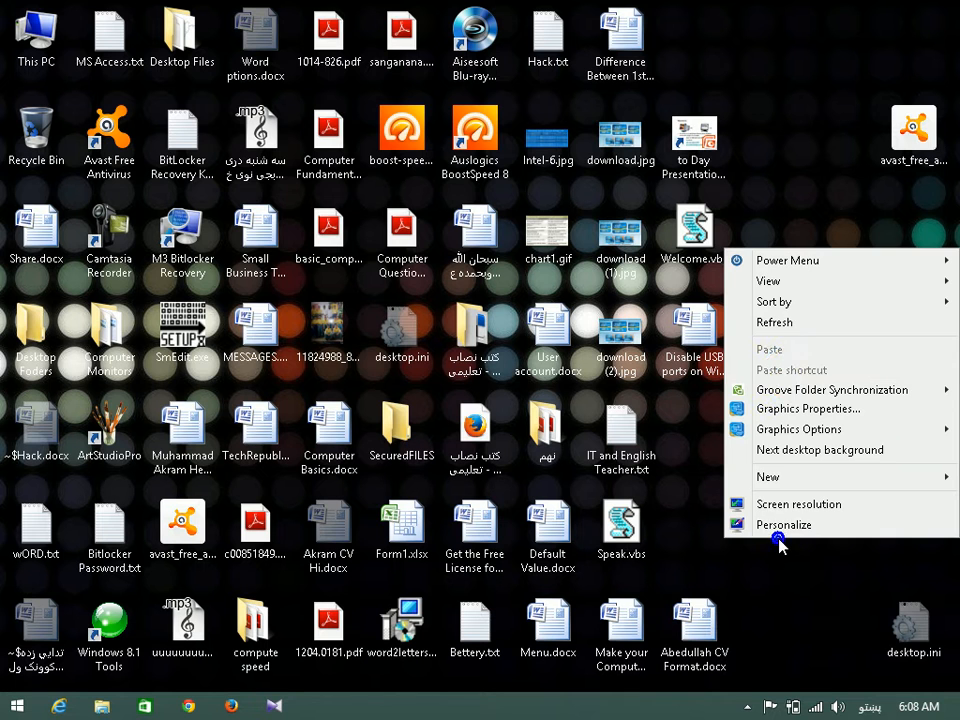
pyautogui.click(789, 330)
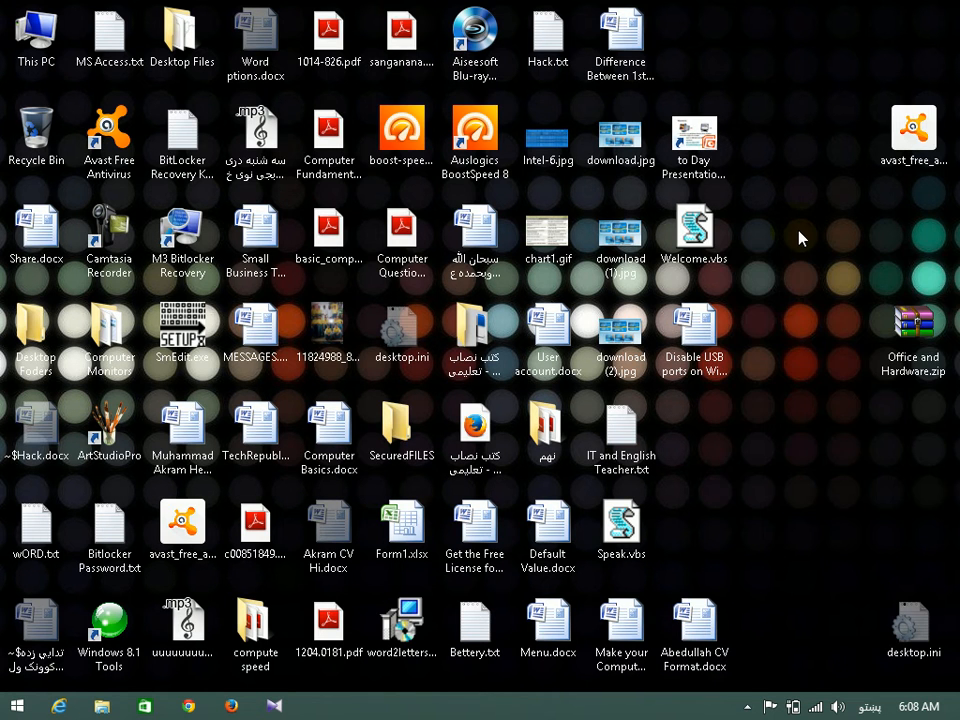
pyautogui.rightClick(799, 236)
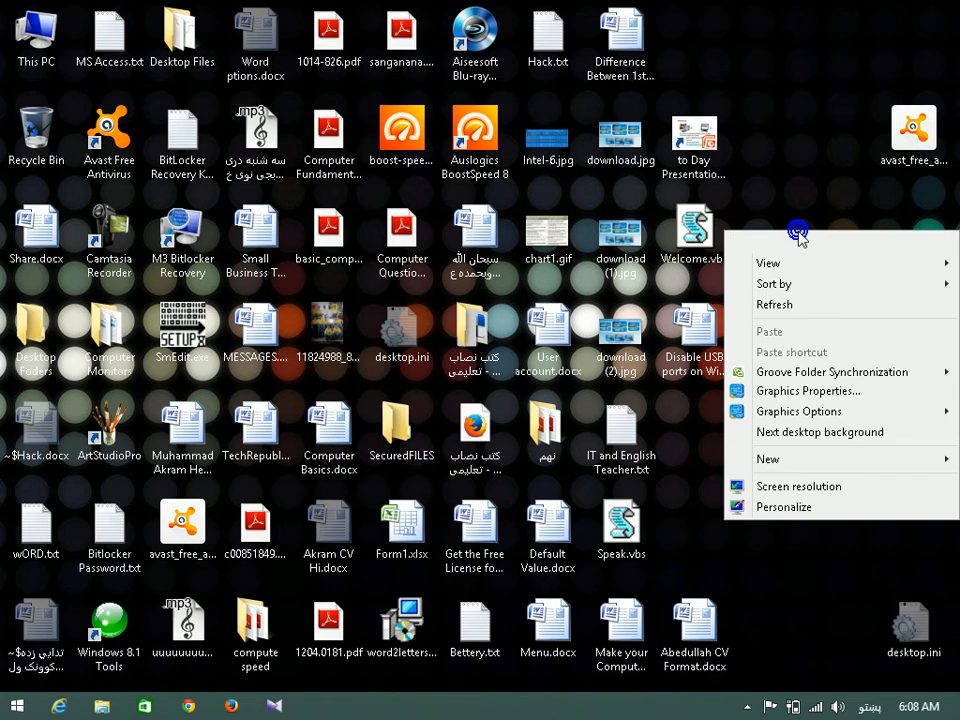
pyautogui.click(810, 312)
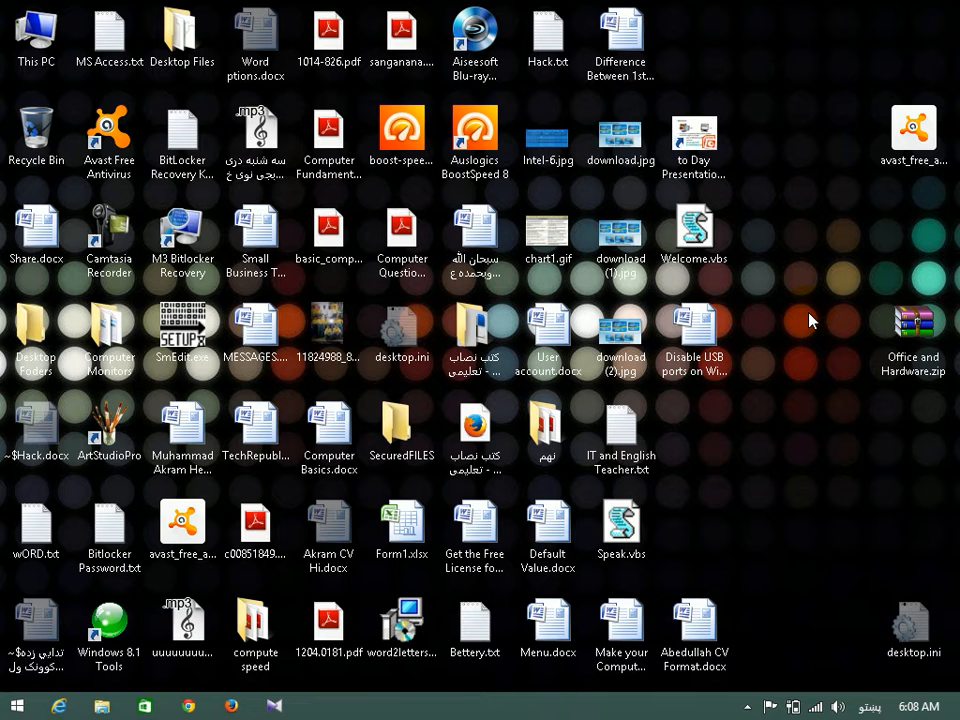
# Open Speak.vbs for editing in Notepad, maximize it, and start File > Save As.
pyautogui.click(621, 531)
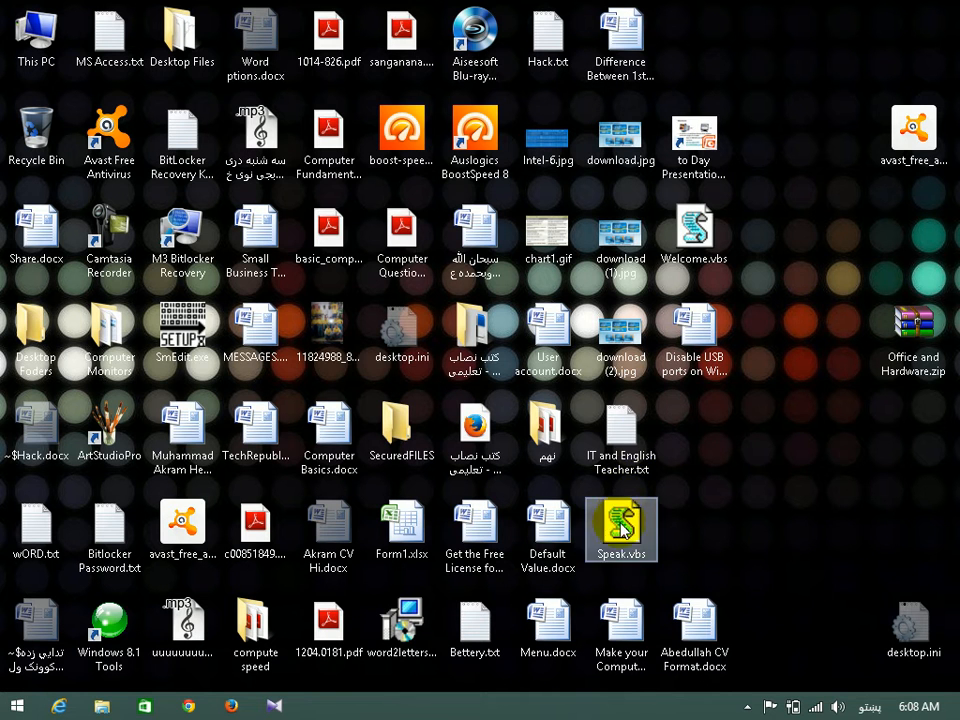
pyautogui.rightClick(621, 531)
pyautogui.click(682, 70)
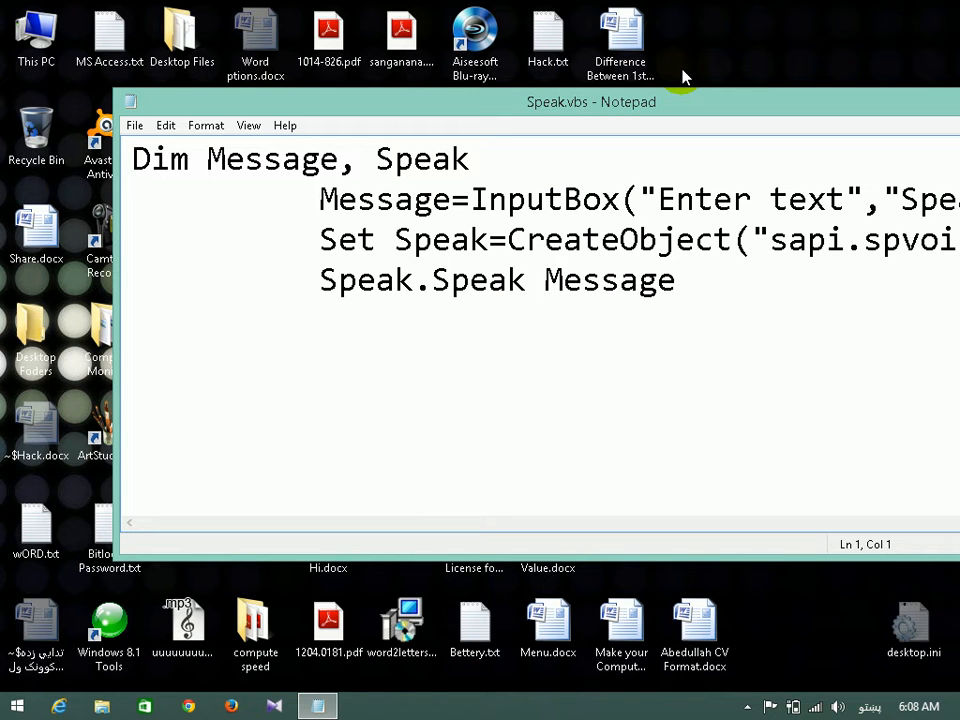
pyautogui.doubleClick(686, 100)
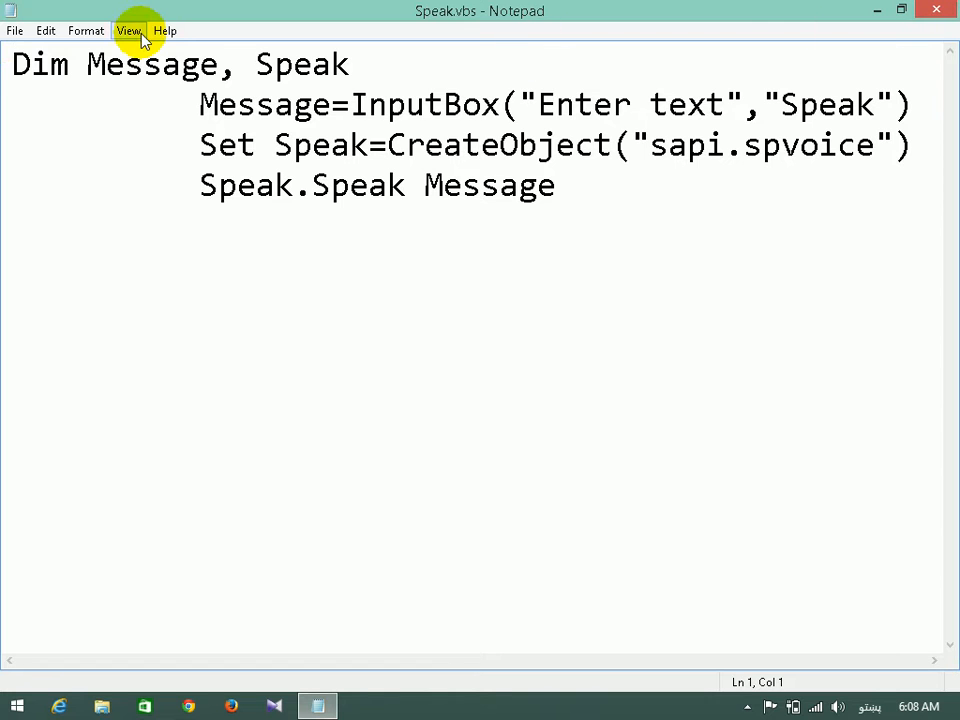
pyautogui.click(12, 31)
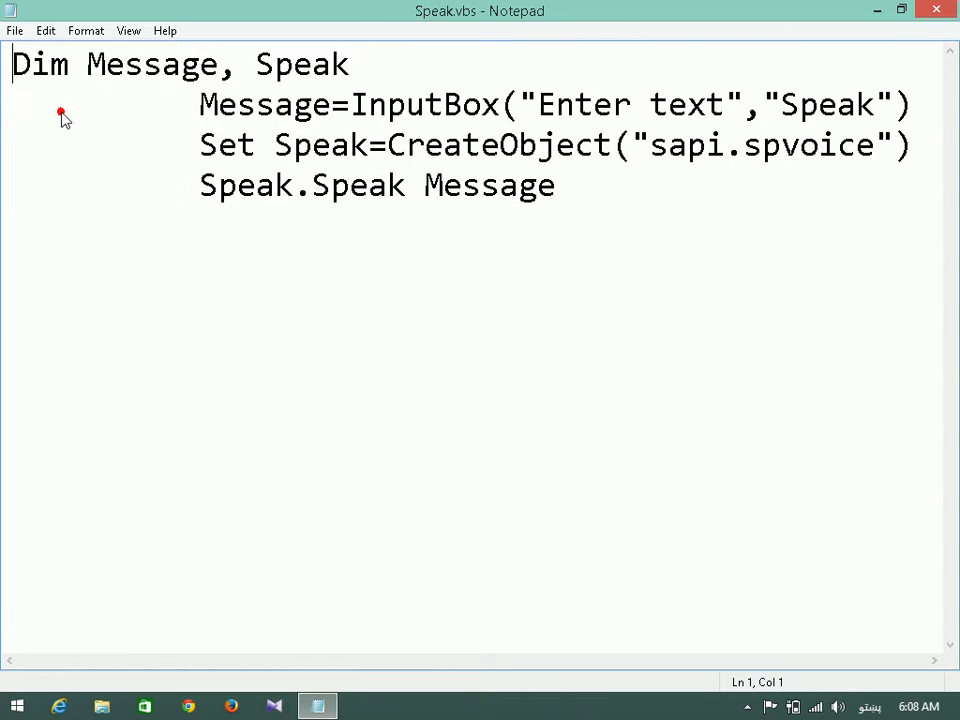
pyautogui.click(62, 114)
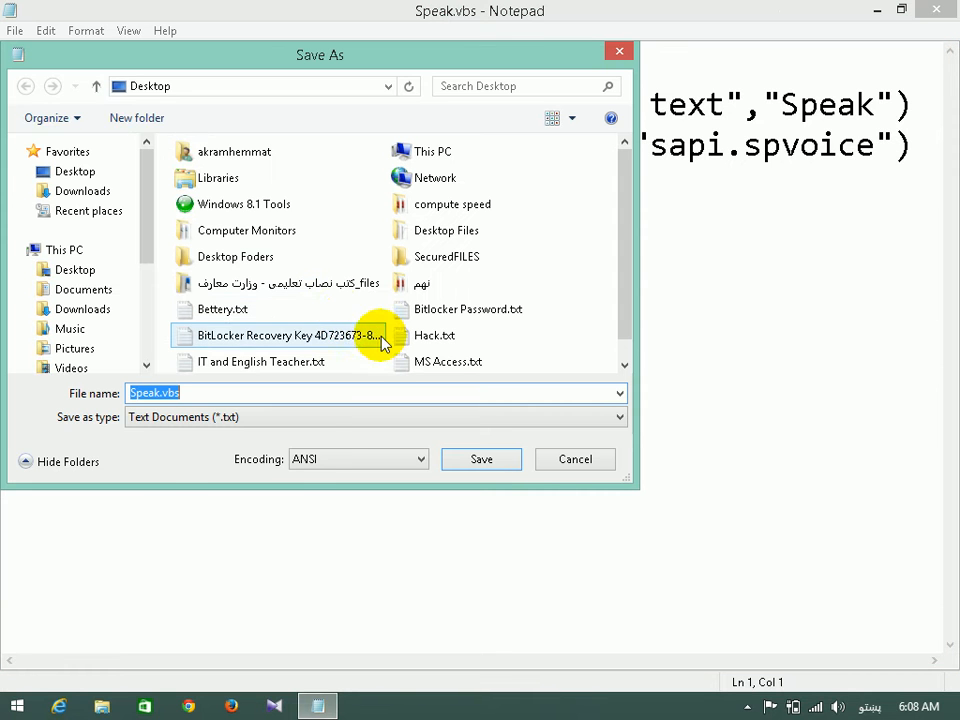
# Set the save type to All Files, then cancel the save and close Notepad.
pyautogui.click(212, 420)
pyautogui.click(172, 455)
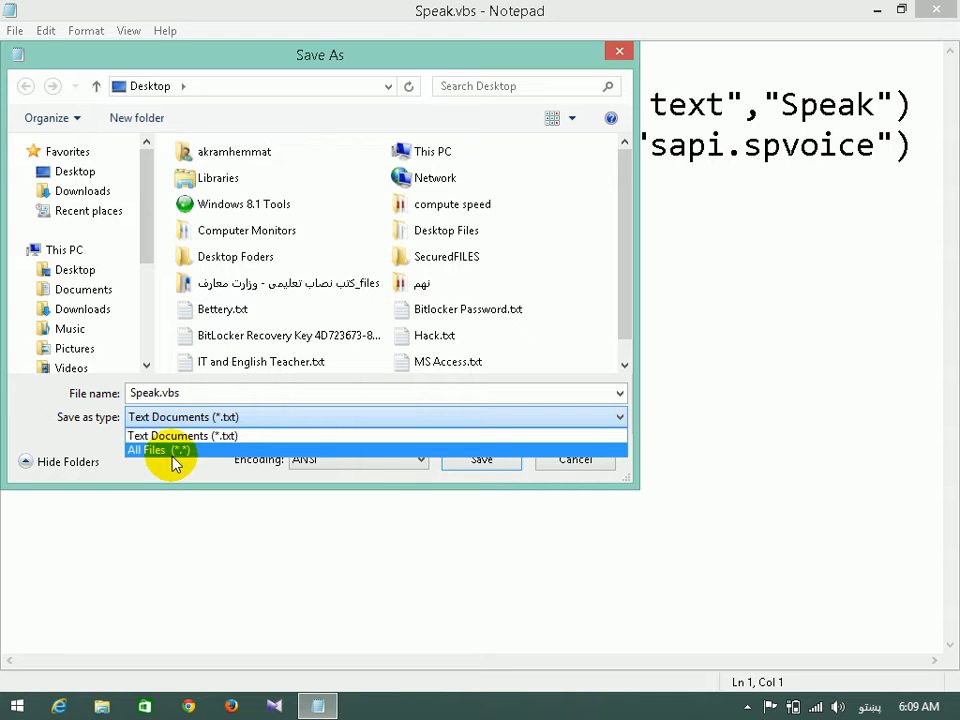
pyautogui.click(470, 478)
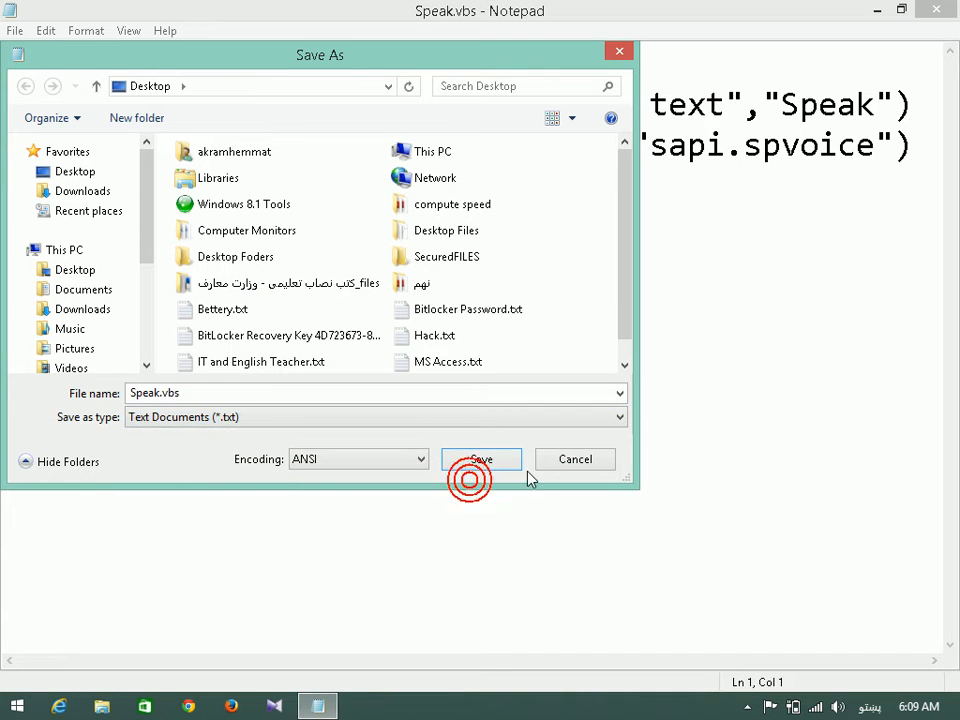
pyautogui.click(563, 465)
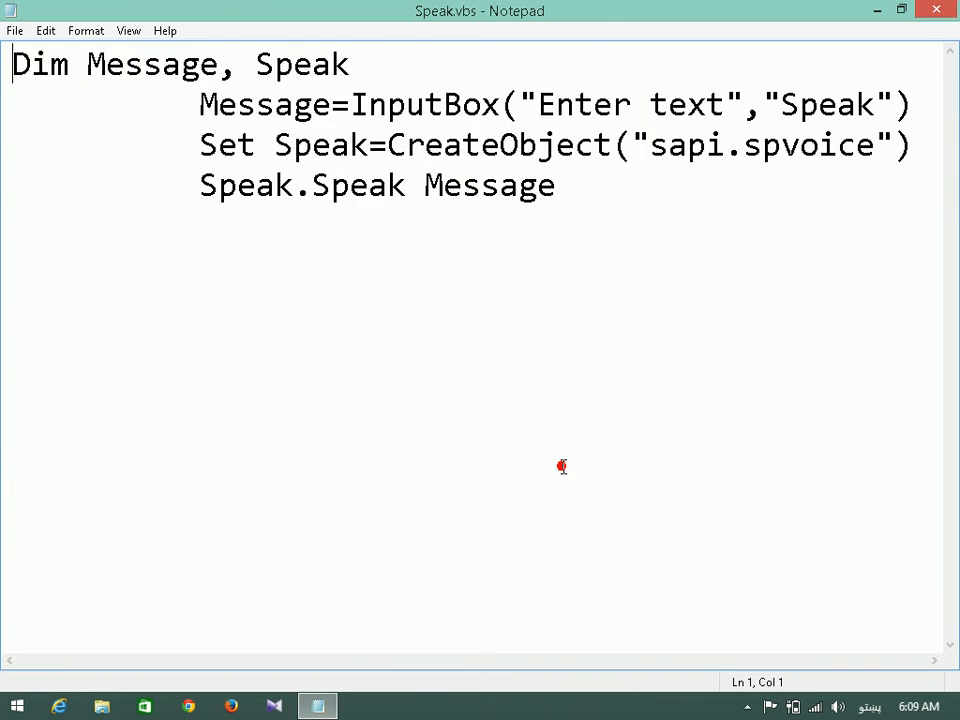
pyautogui.click(926, 11)
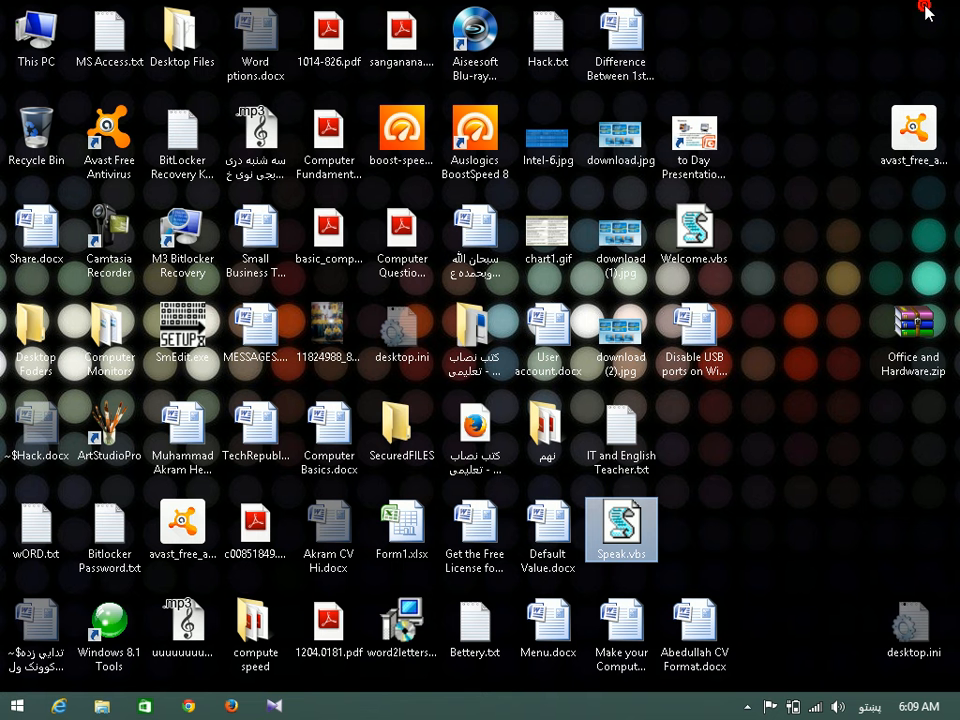
# Run Speak.vbs and have it speak 'Hi you', after switching input to English.
pyautogui.doubleClick(628, 527)
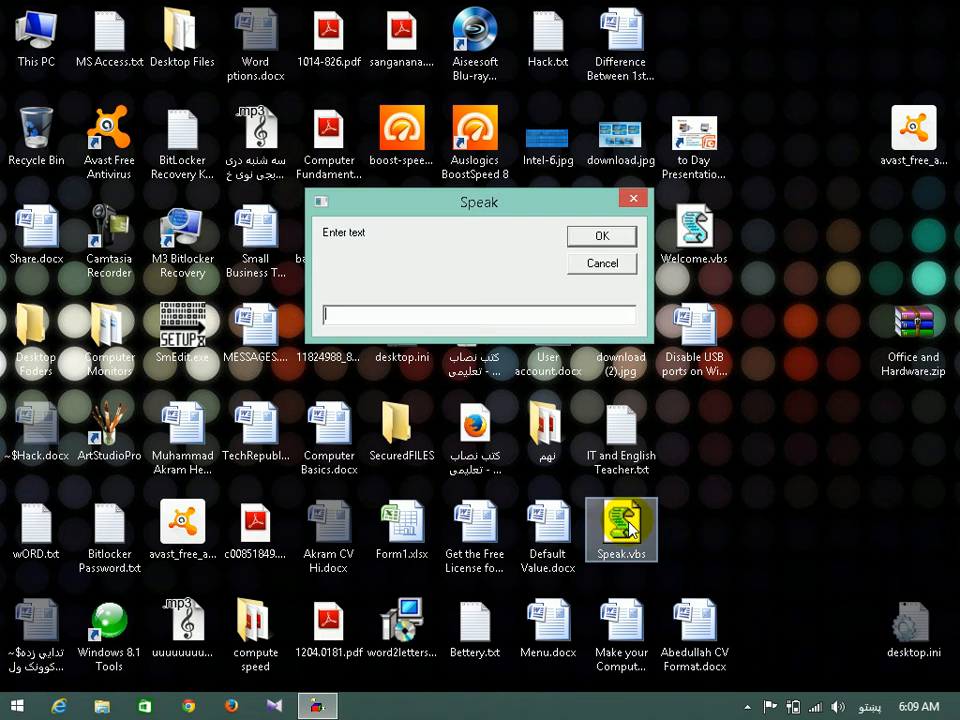
pyautogui.click(405, 310)
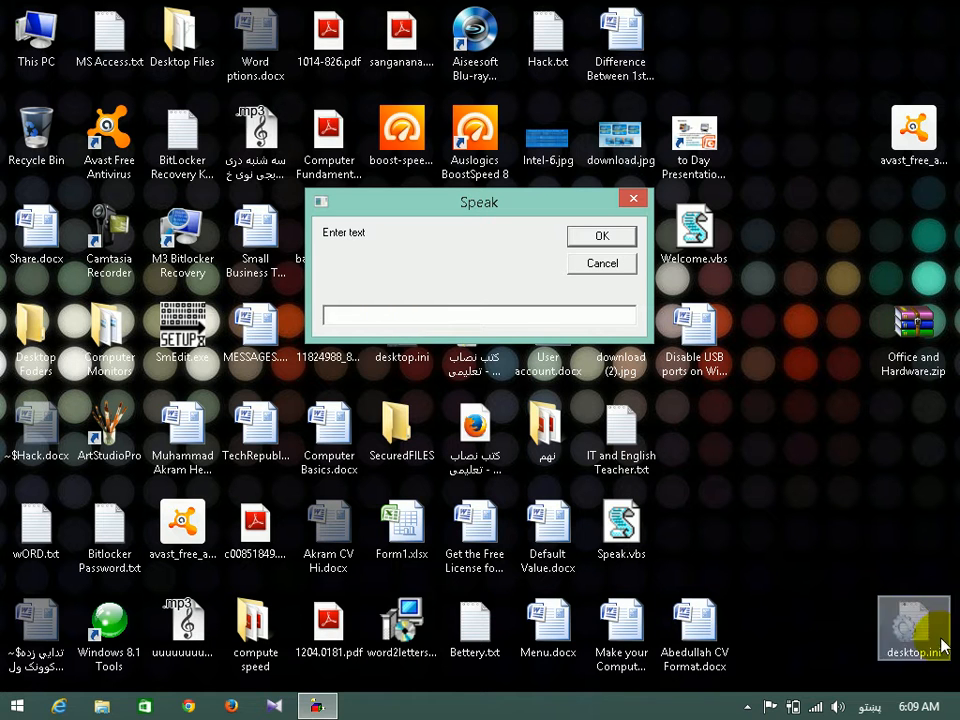
pyautogui.write('آه')
pyautogui.press('BackSpace')
pyautogui.press('BackSpace')
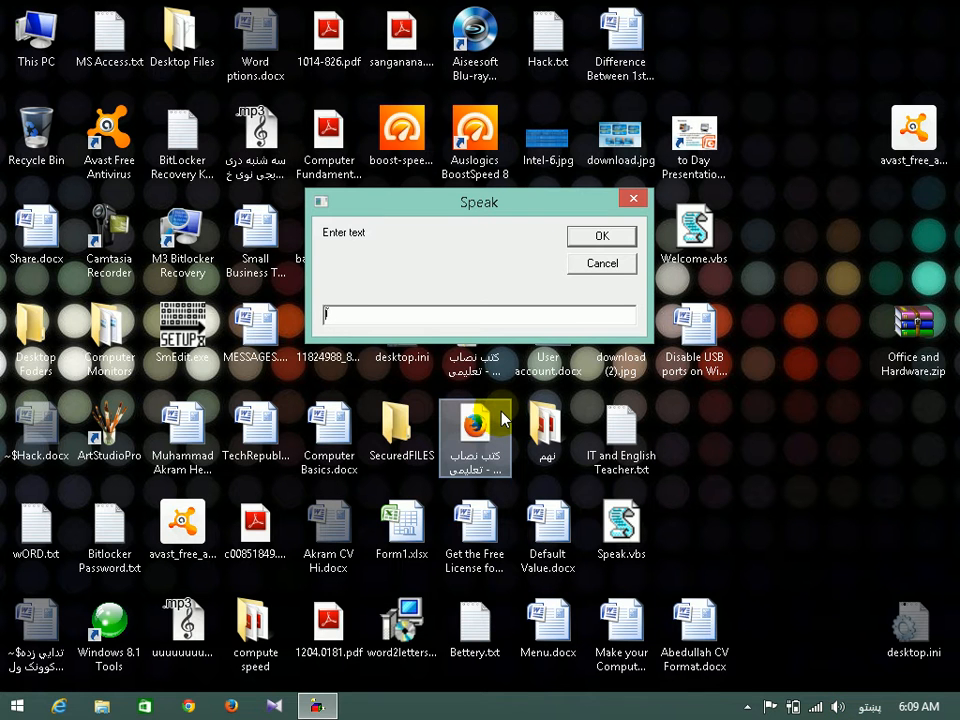
pyautogui.hotkey('alt', 'shift')
pyautogui.hotkey('alt', 'shift')
pyautogui.write('Hi you')
pyautogui.click(612, 238)
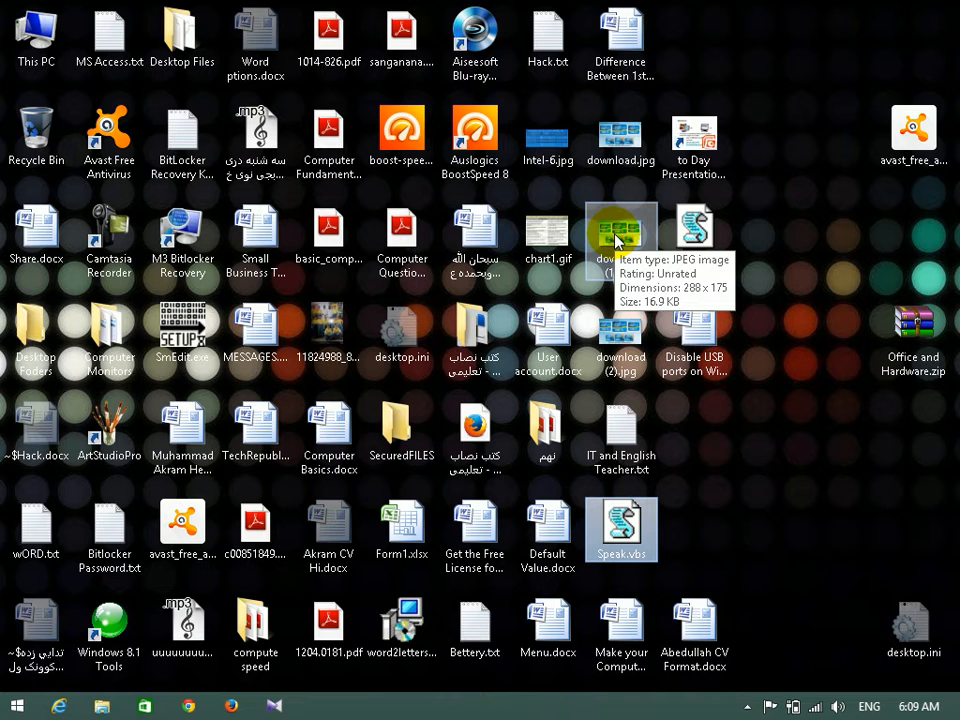
# Run Speak.vbs again and have it speak the 'Hi you welcome' greeting, fixing a typo.
pyautogui.doubleClick(617, 521)
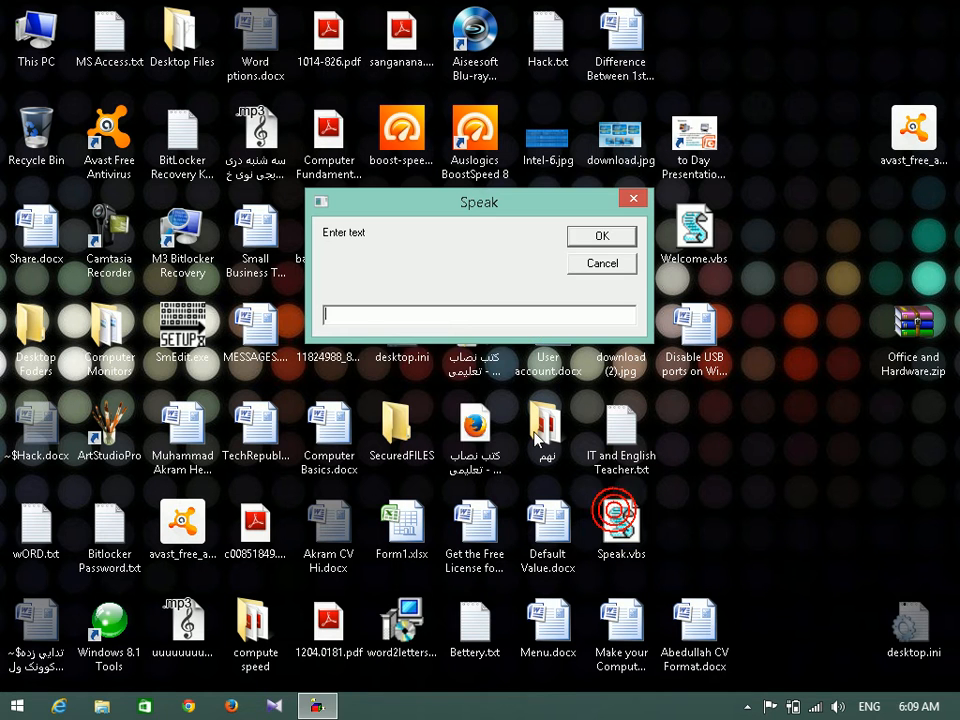
pyautogui.write('Hi you welcome to NIKCE')
pyautogui.press('BackSpace')
pyautogui.press('BackSpace')
pyautogui.press('BackSpace')
pyautogui.press('BackSpace')
pyautogui.write('ICE')
pyautogui.click(600, 236)
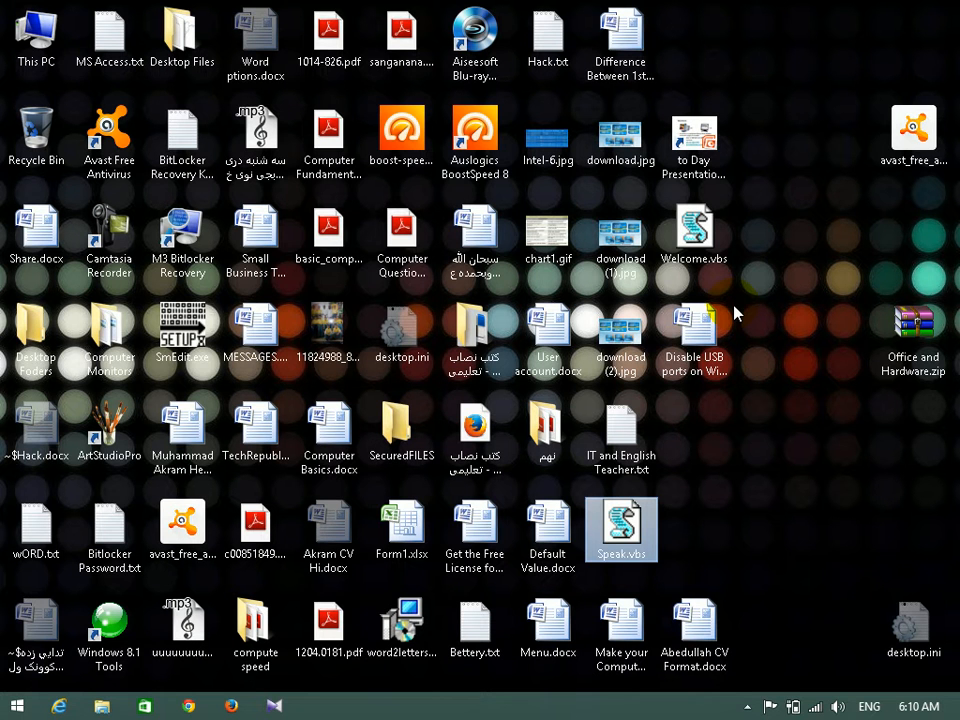
pyautogui.click(630, 525)
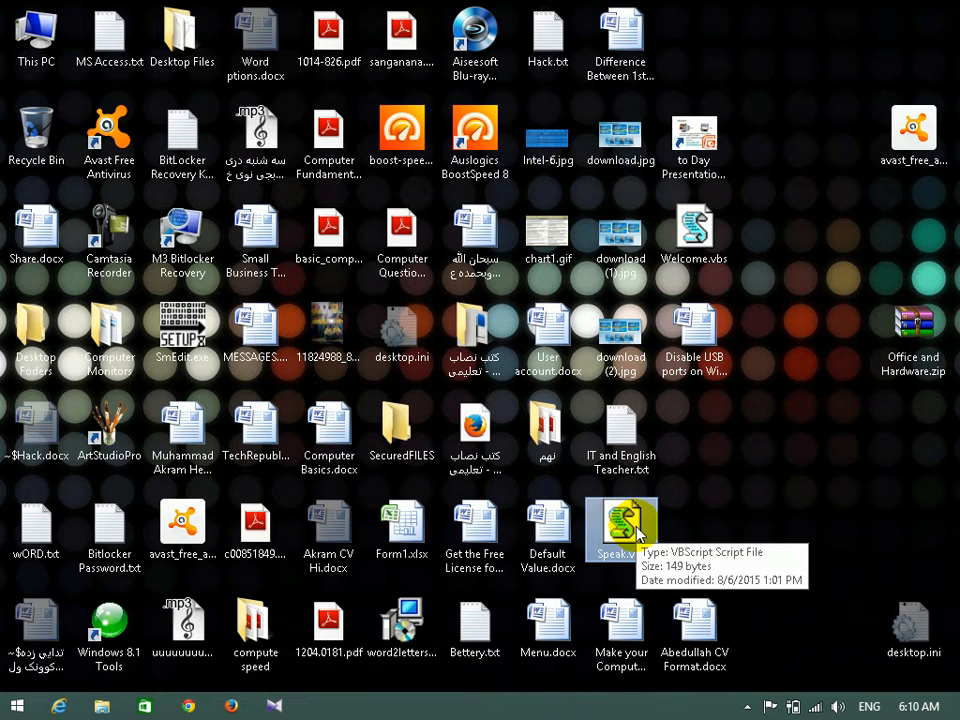
pyautogui.rightClick(790, 488)
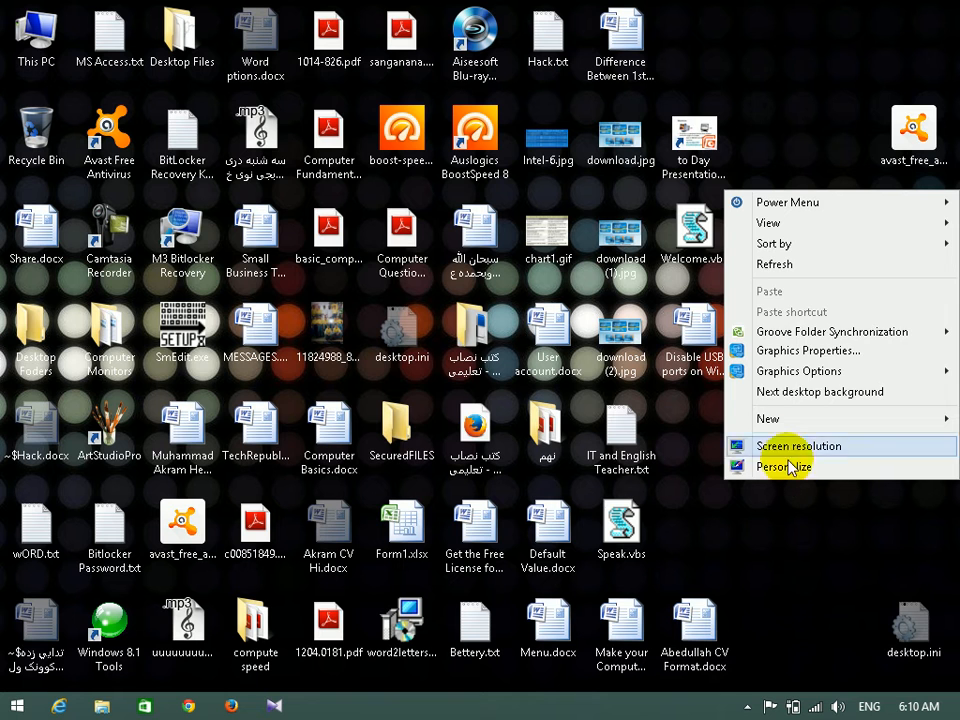
pyautogui.click(776, 266)
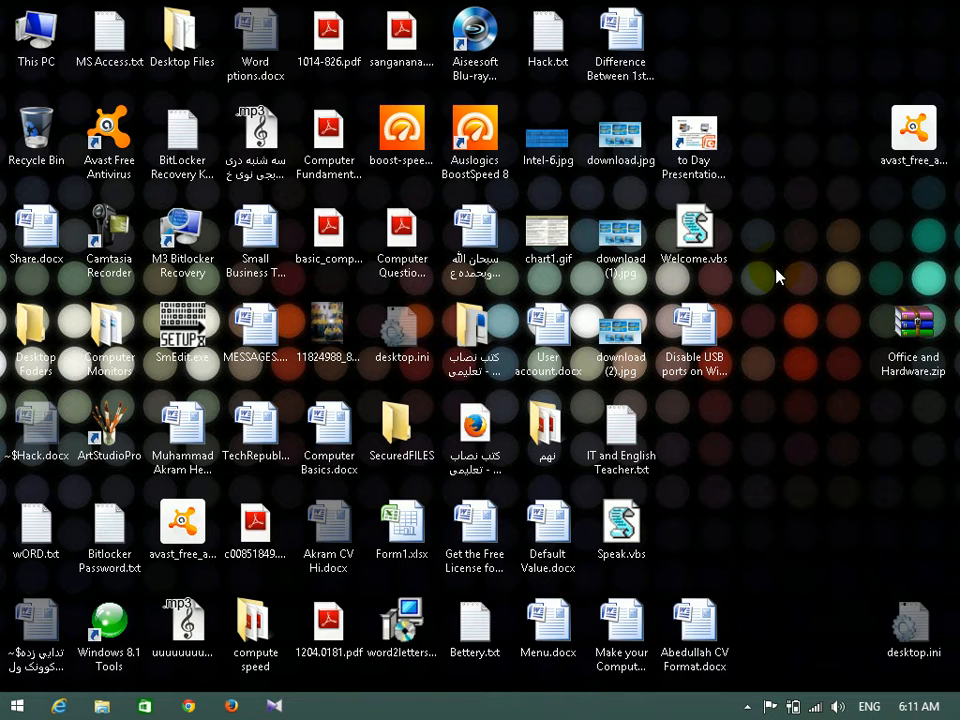
pyautogui.rightClick(716, 214)
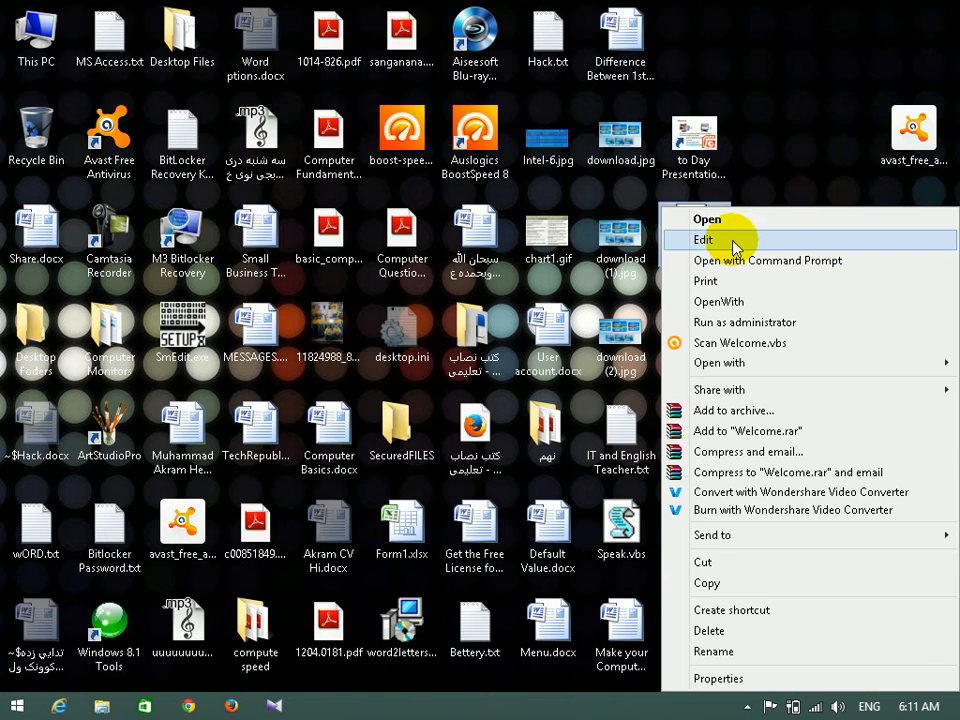
pyautogui.click(733, 240)
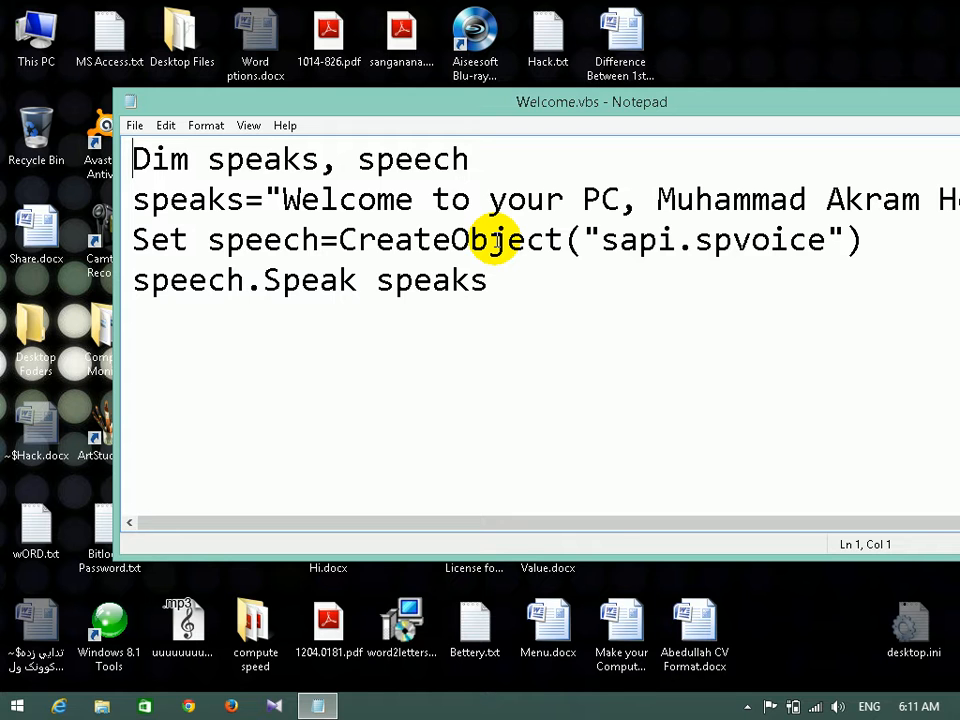
pyautogui.doubleClick(606, 102)
pyautogui.moveTo(537, 104); pyautogui.dragTo(931, 110)
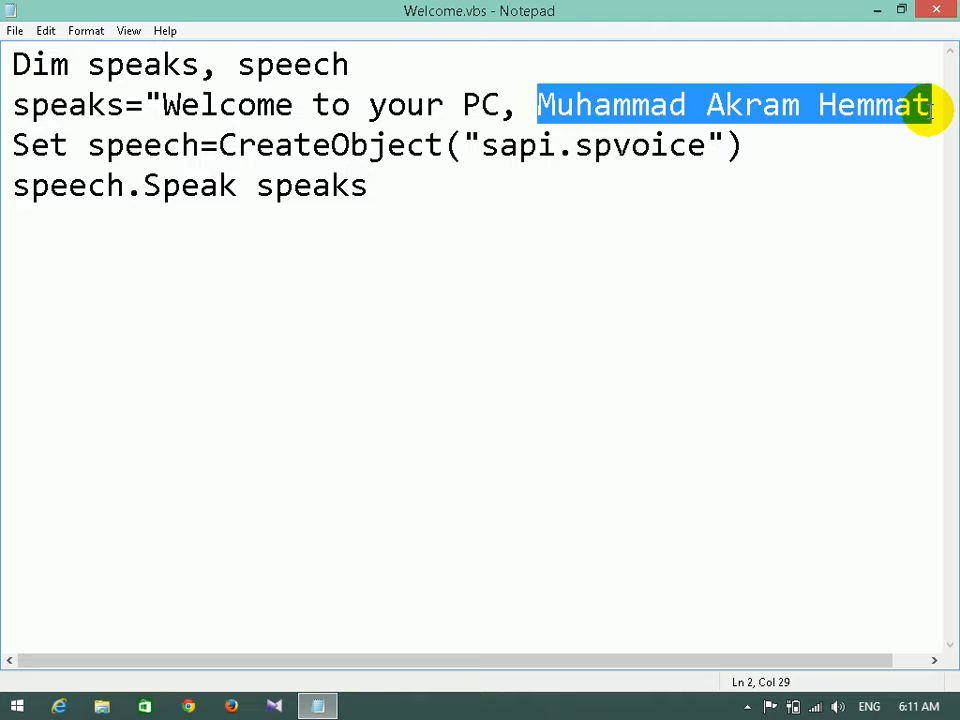
pyautogui.click(940, 11)
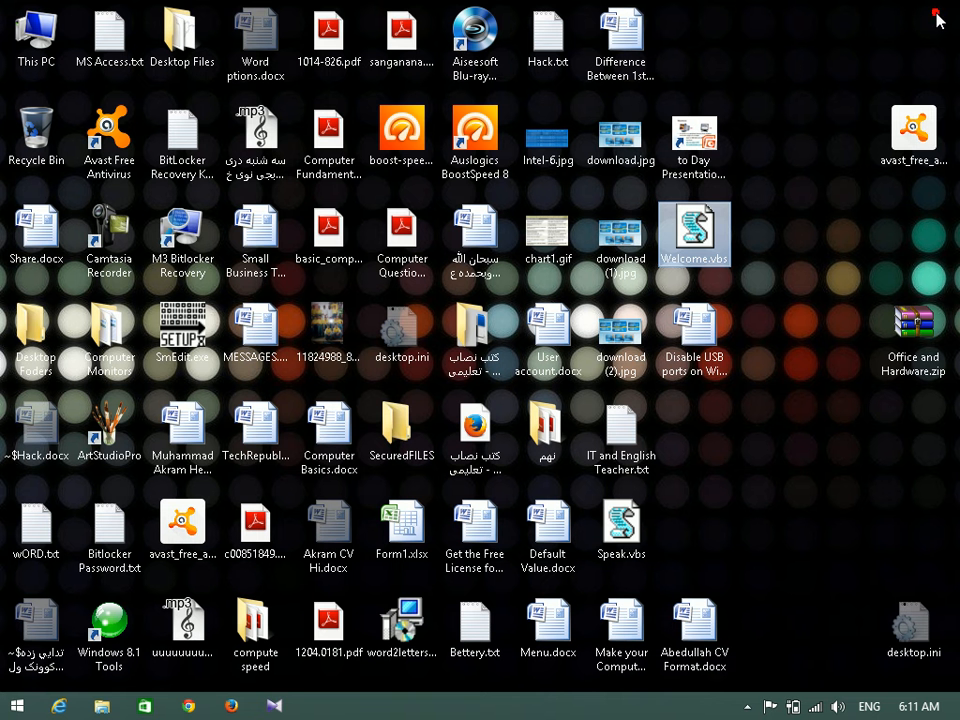
# Review the sound schemes under Personalization > Sounds, cancel leaving Windows Default, and close Personalization.
pyautogui.rightClick(811, 124)
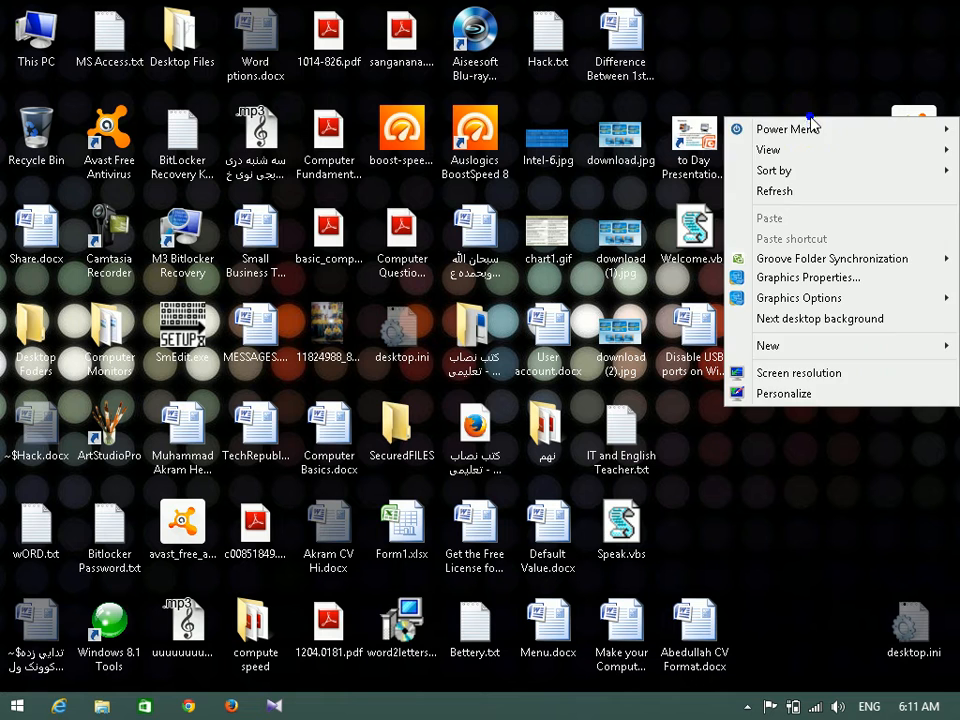
pyautogui.click(800, 396)
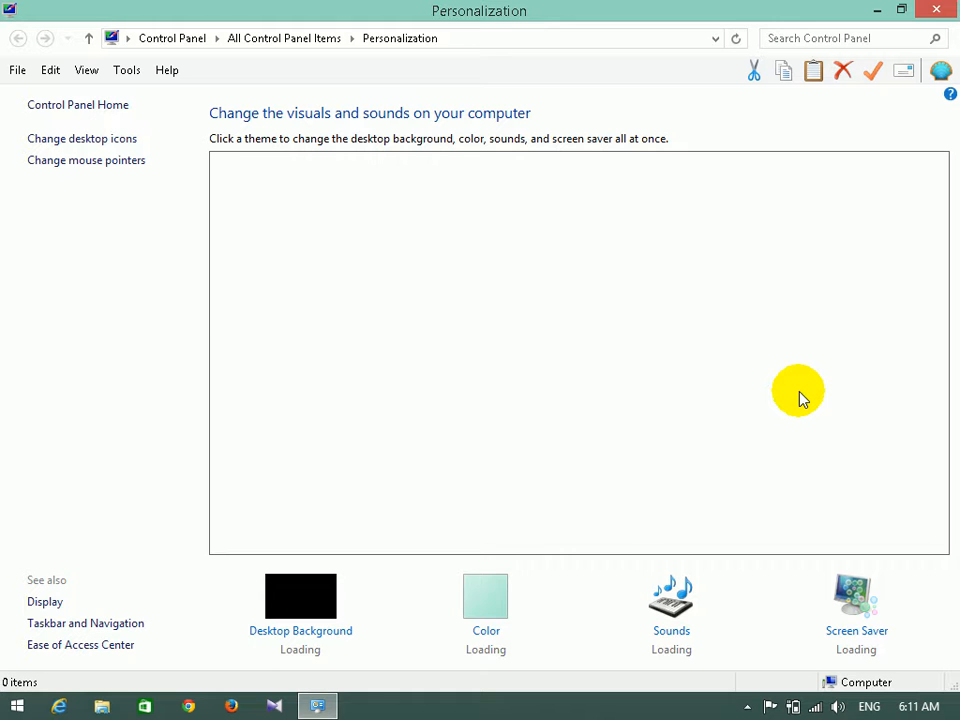
pyautogui.moveTo(945, 246); pyautogui.dragTo(939, 326)
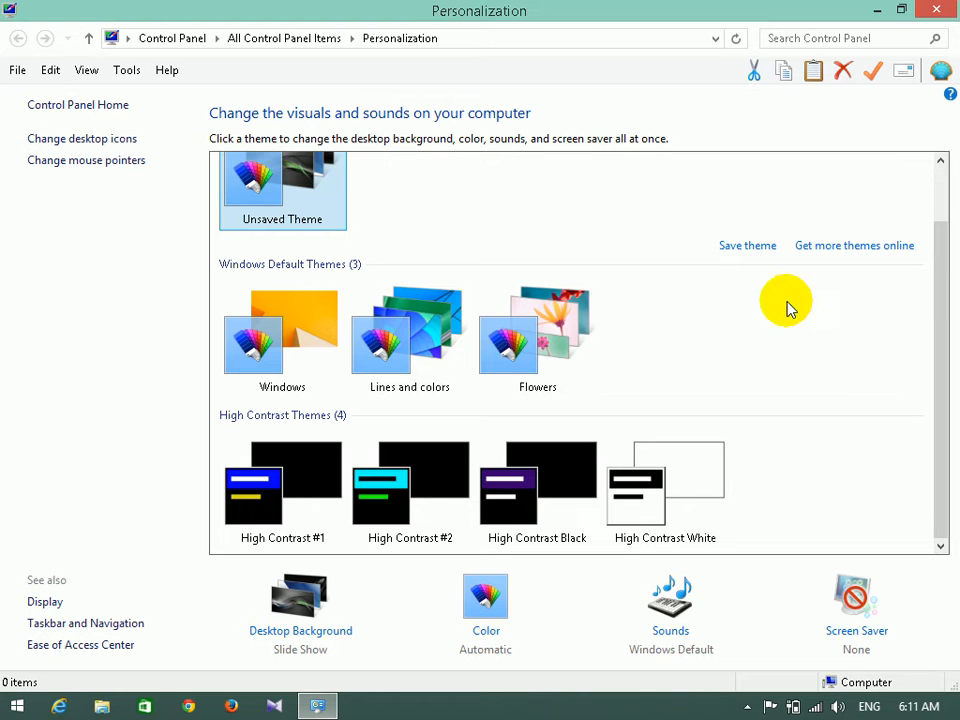
pyautogui.click(668, 635)
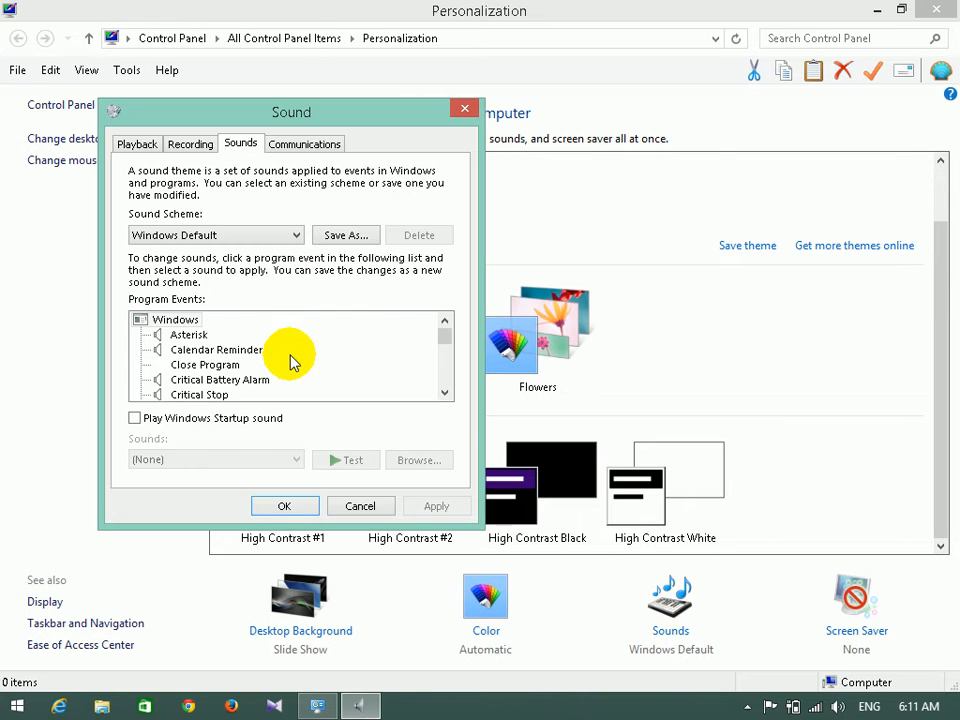
pyautogui.click(240, 237)
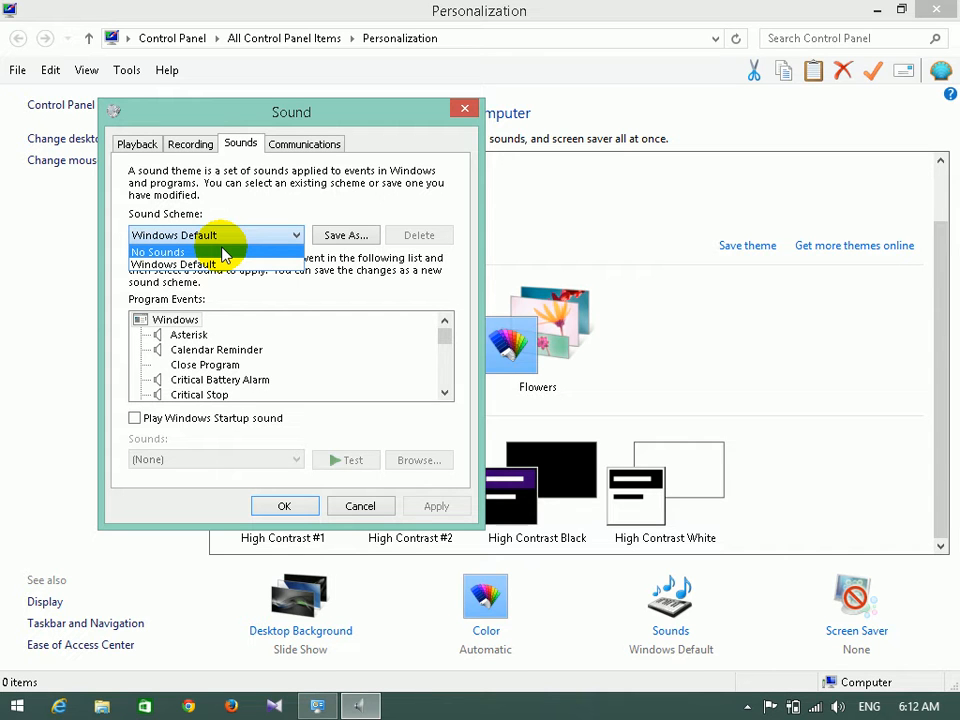
pyautogui.click(390, 205)
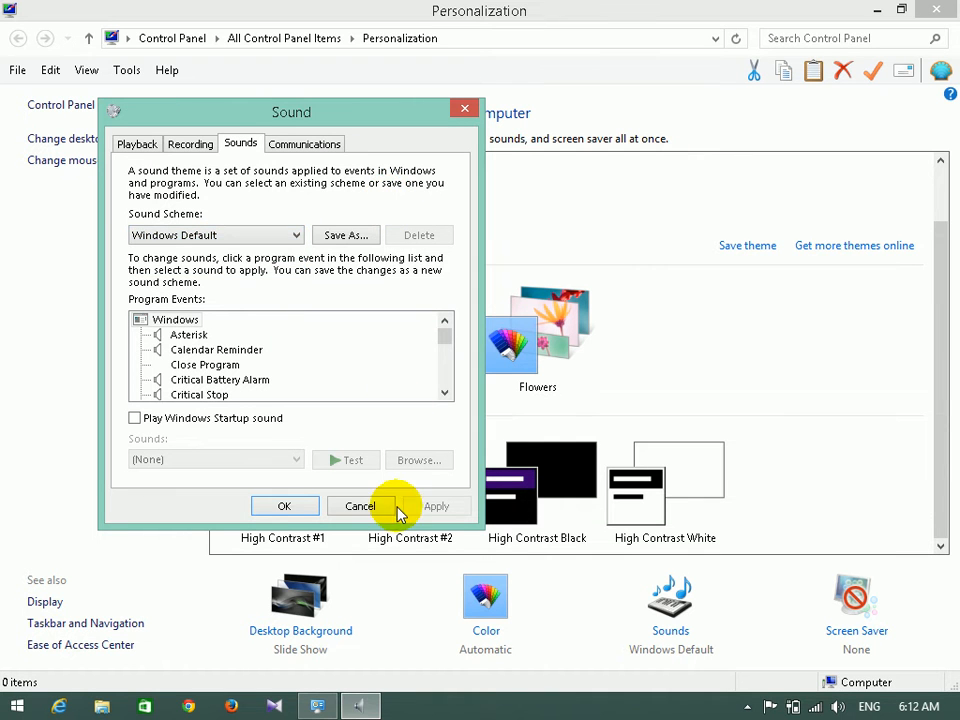
pyautogui.click(362, 506)
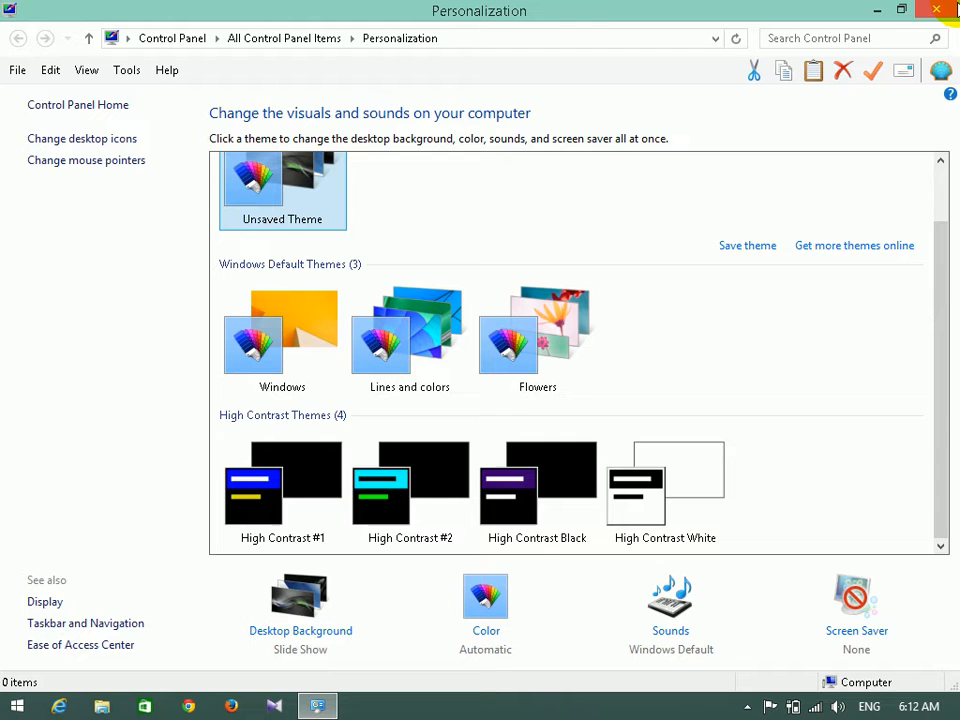
pyautogui.click(955, 9)
# Refresh the desktop twice, then open This PC in File Explorer.
pyautogui.rightClick(820, 155)
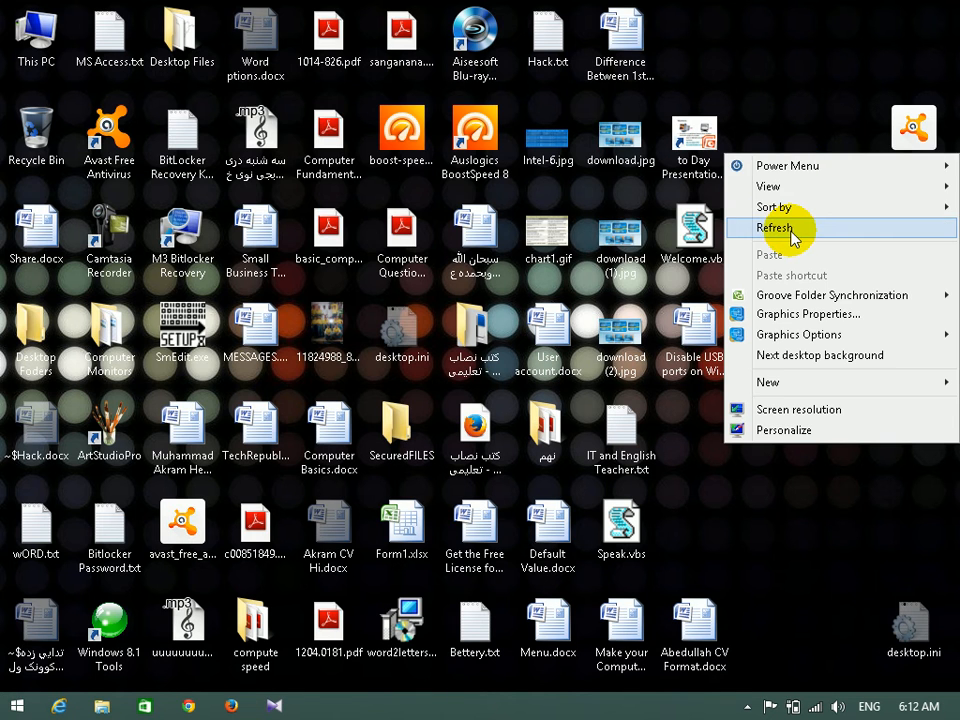
pyautogui.click(789, 227)
pyautogui.rightClick(793, 234)
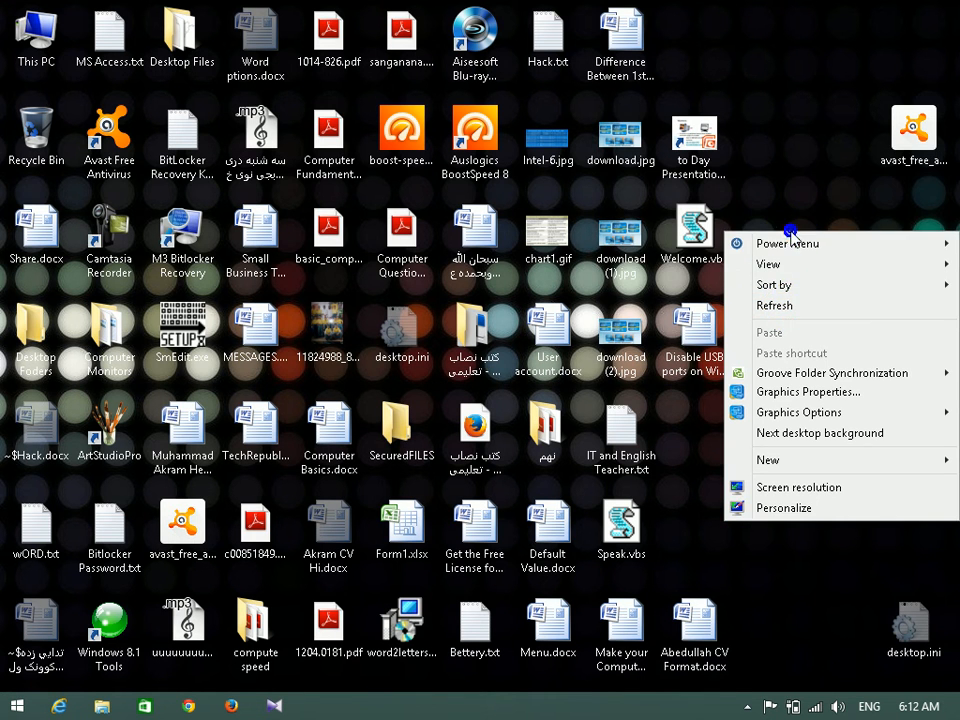
pyautogui.click(800, 306)
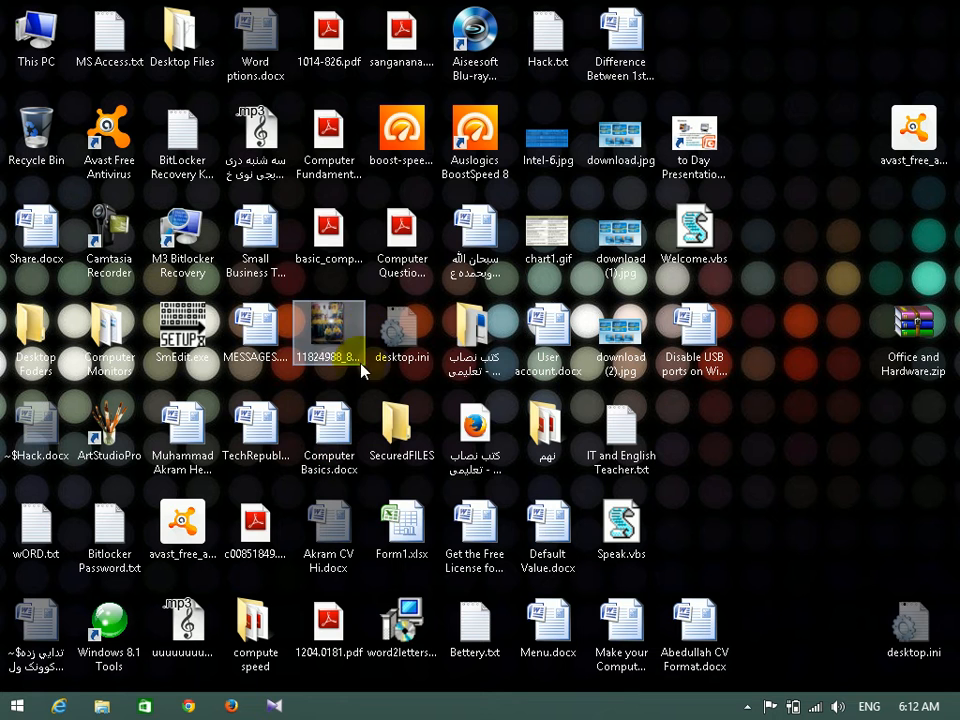
pyautogui.doubleClick(62, 52)
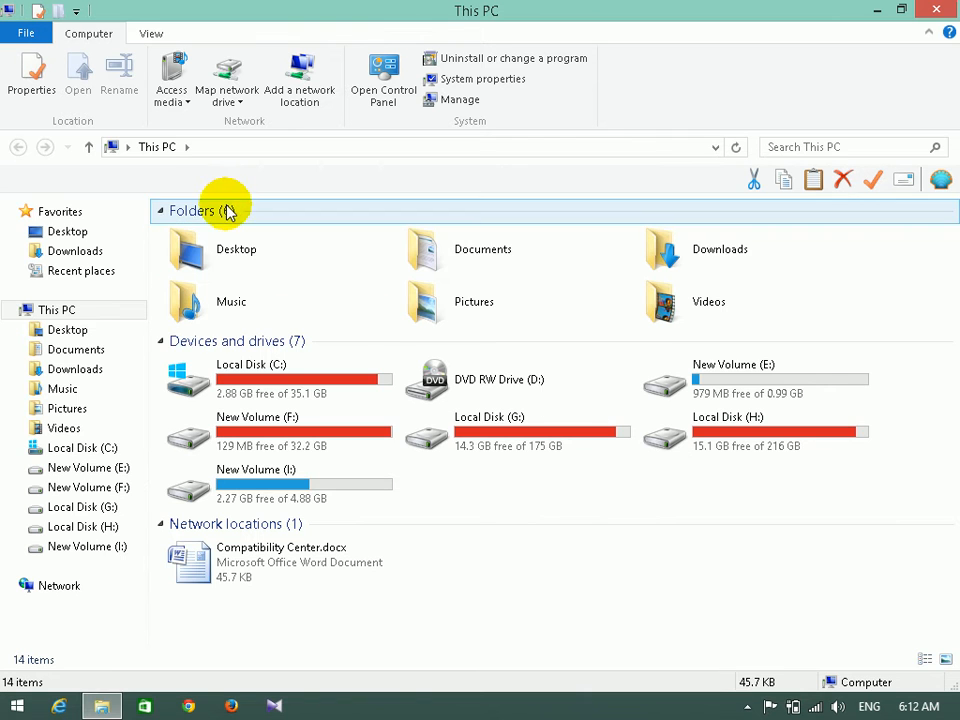
pyautogui.doubleClick(521, 261)
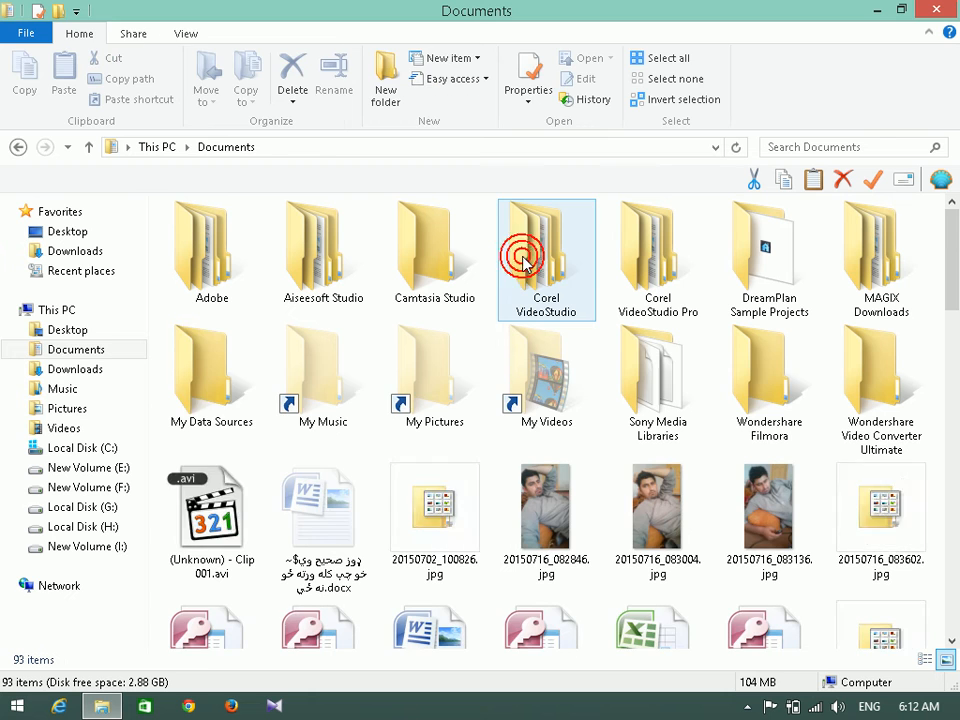
pyautogui.click(17, 147)
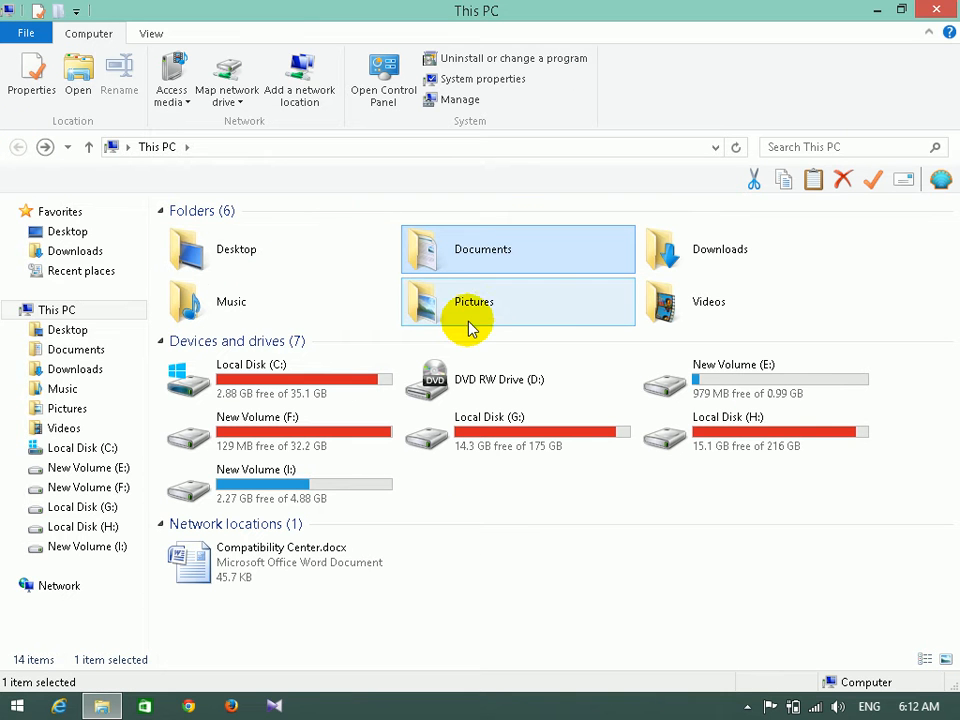
pyautogui.click(946, 9)
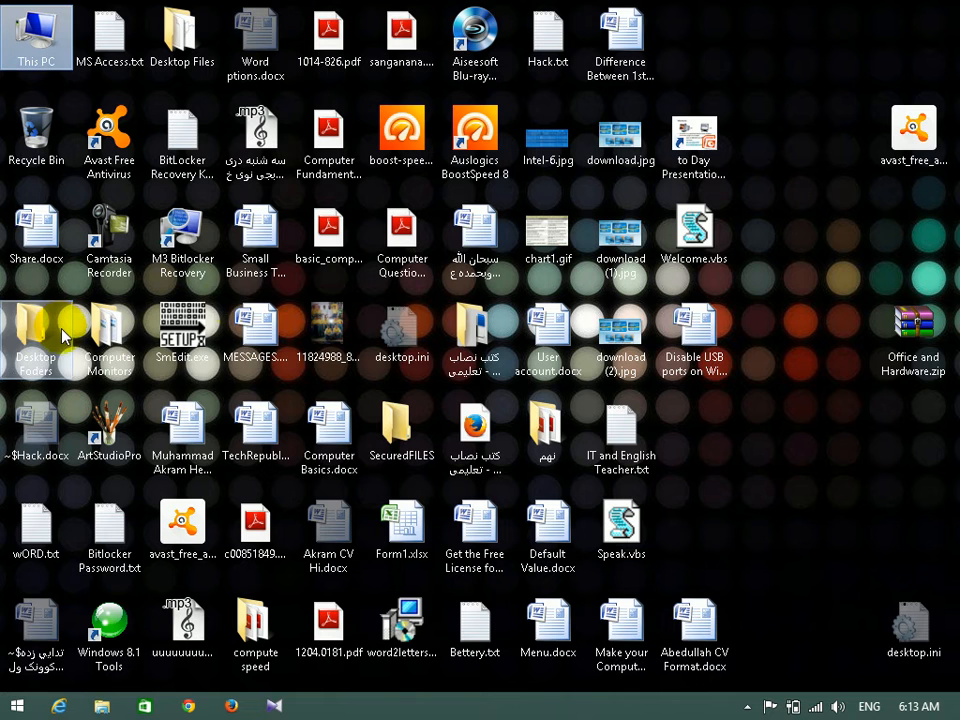
# Deselect the This PC icon and open Control Panel from the Start menu.
pyautogui.click(891, 442)
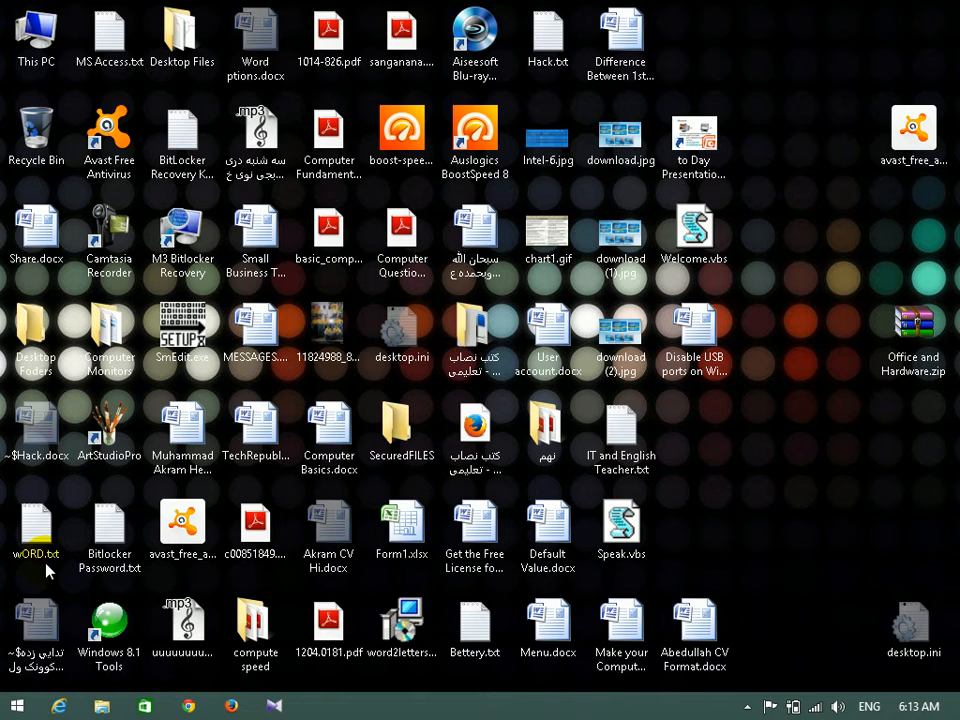
pyautogui.click(12, 708)
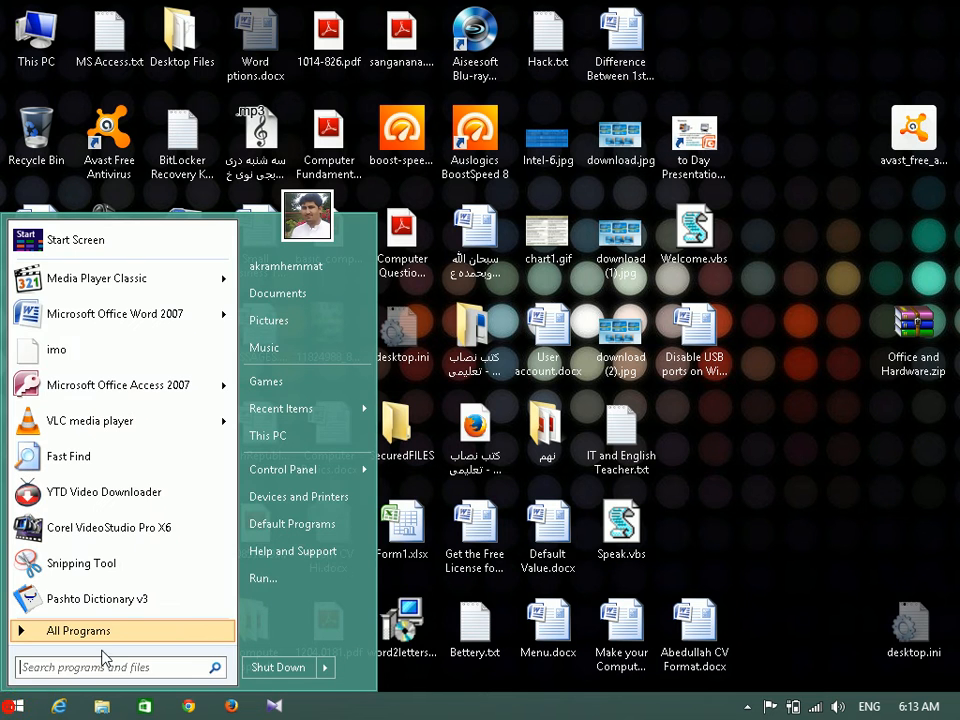
pyautogui.click(277, 474)
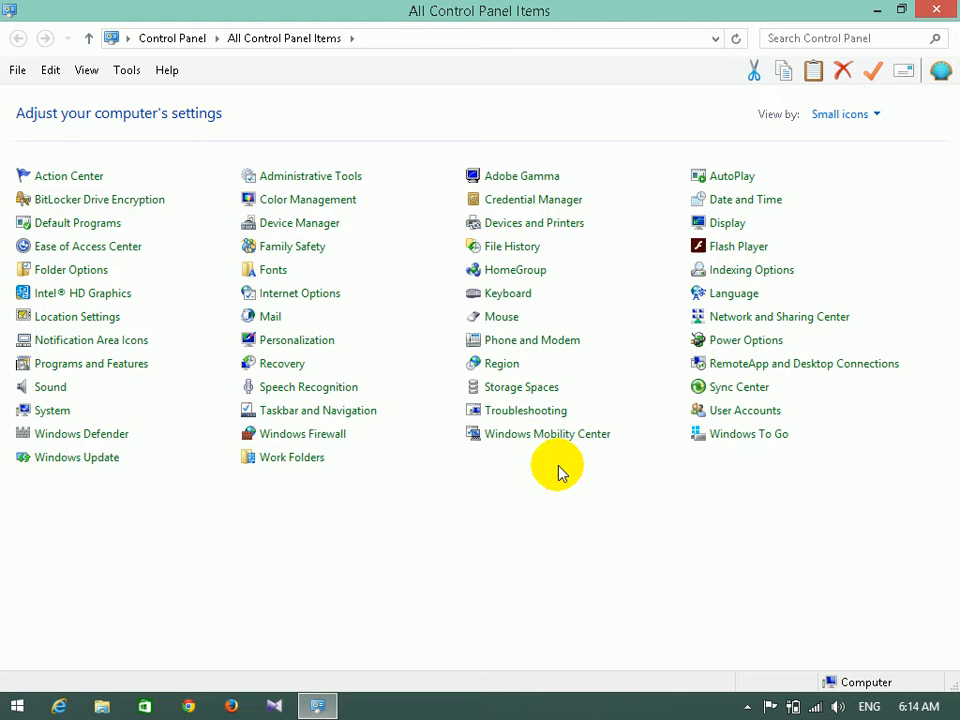
# Launch Local Security Policy from Control Panel's Administrative Tools.
pyautogui.click(331, 187)
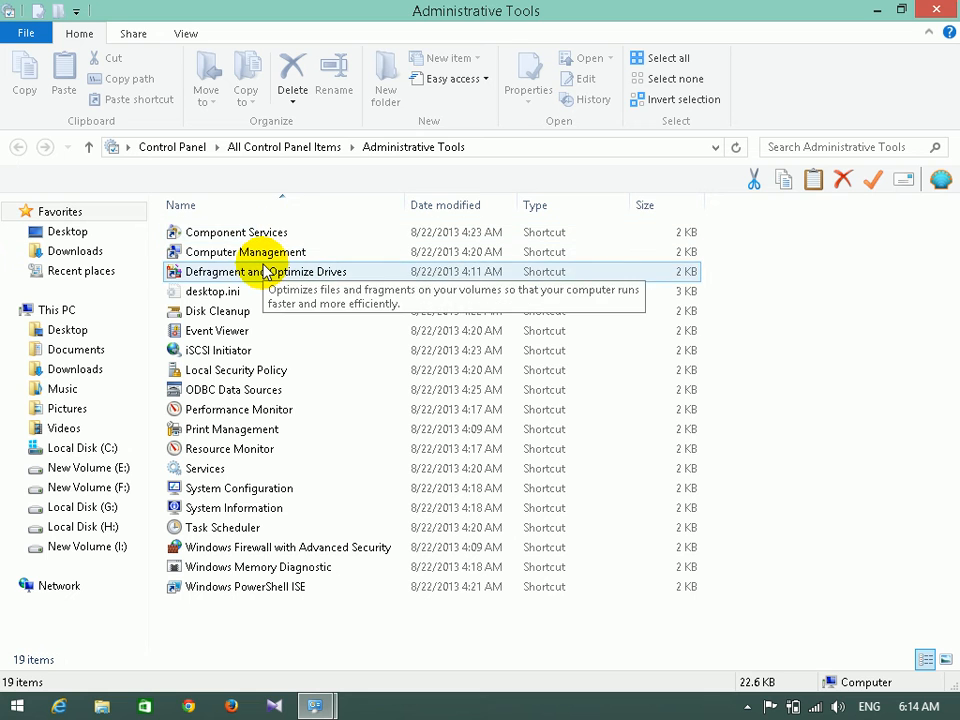
pyautogui.click(237, 371)
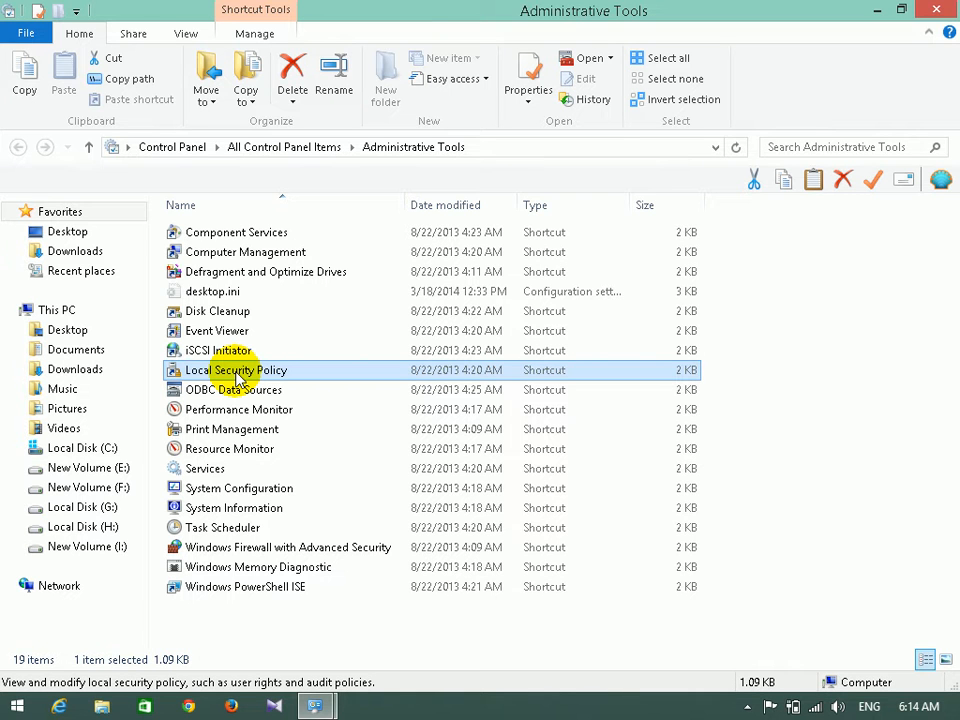
pyautogui.doubleClick(236, 376)
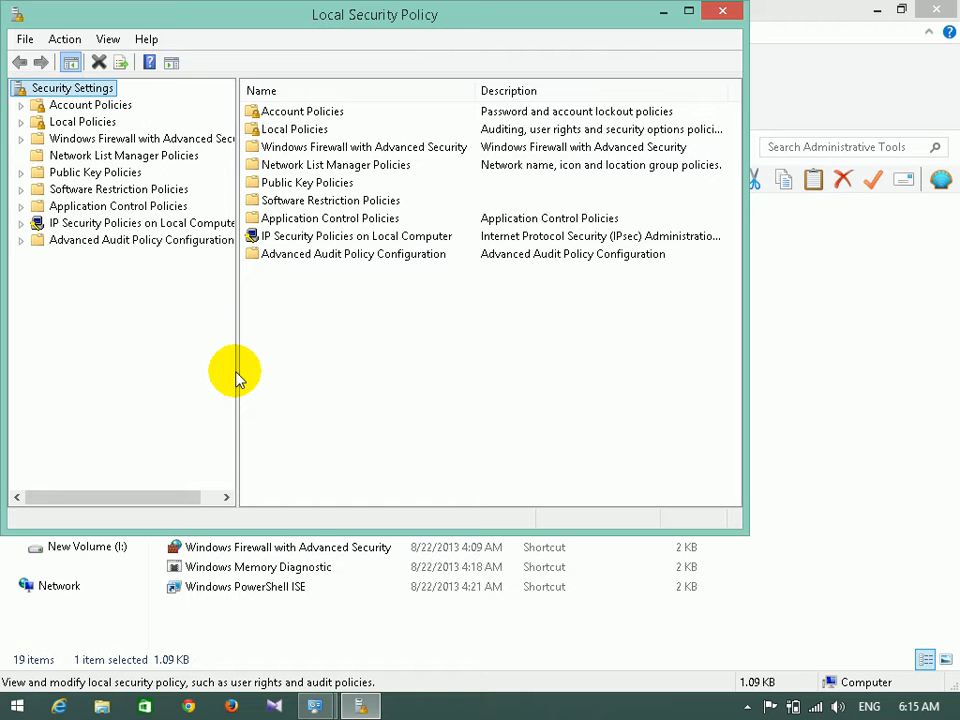
# Maximize the window and open Password Policy, selecting Maximum password age (42 days).
pyautogui.click(688, 14)
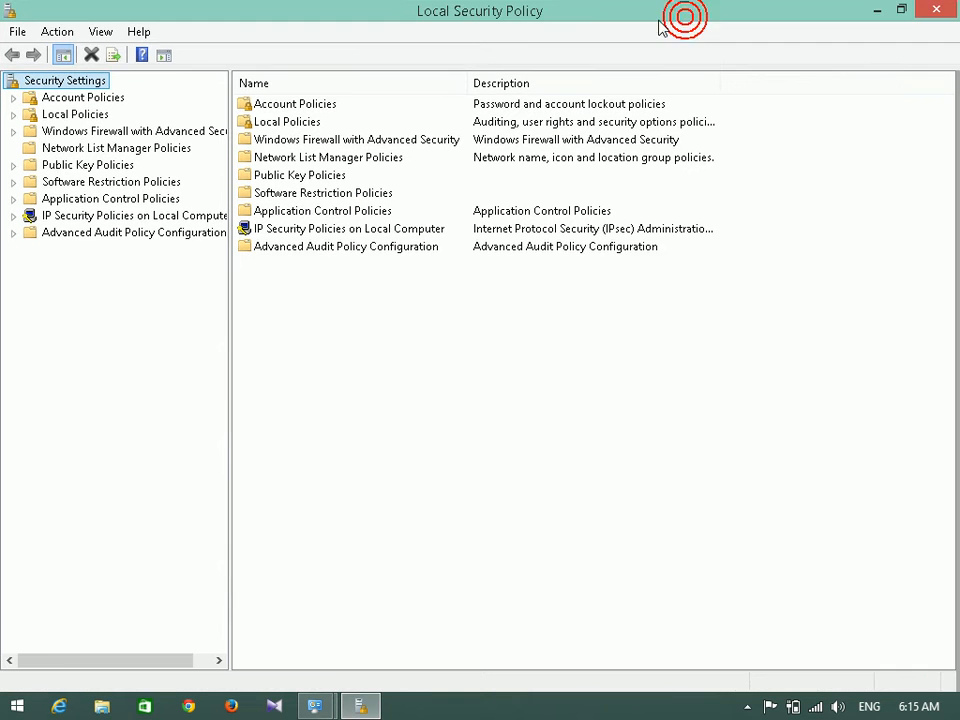
pyautogui.click(84, 98)
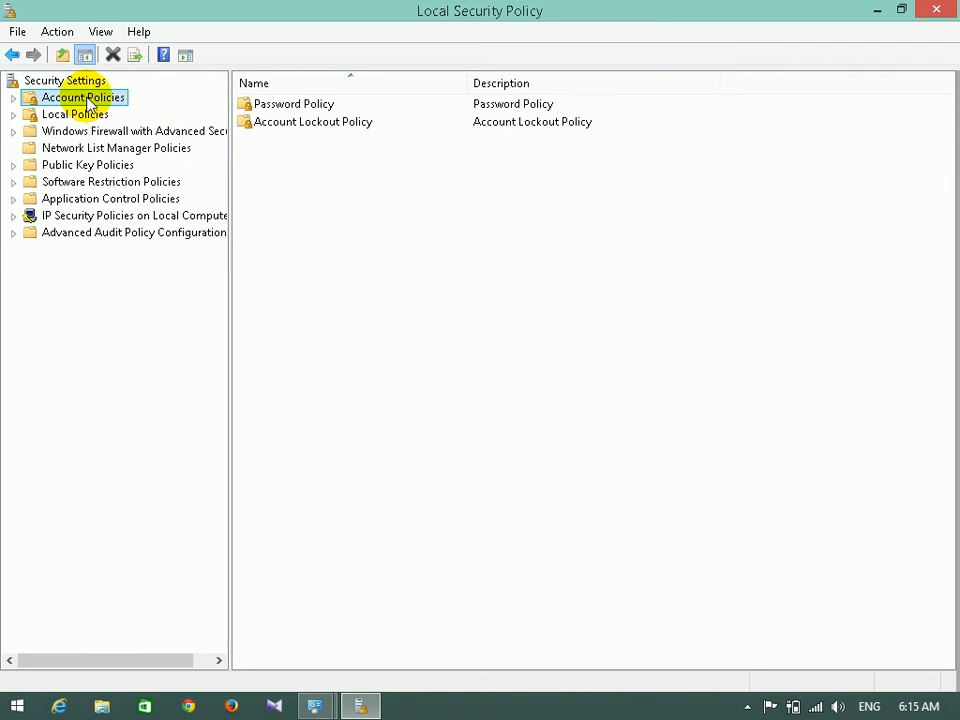
pyautogui.click(272, 110)
pyautogui.doubleClick(272, 110)
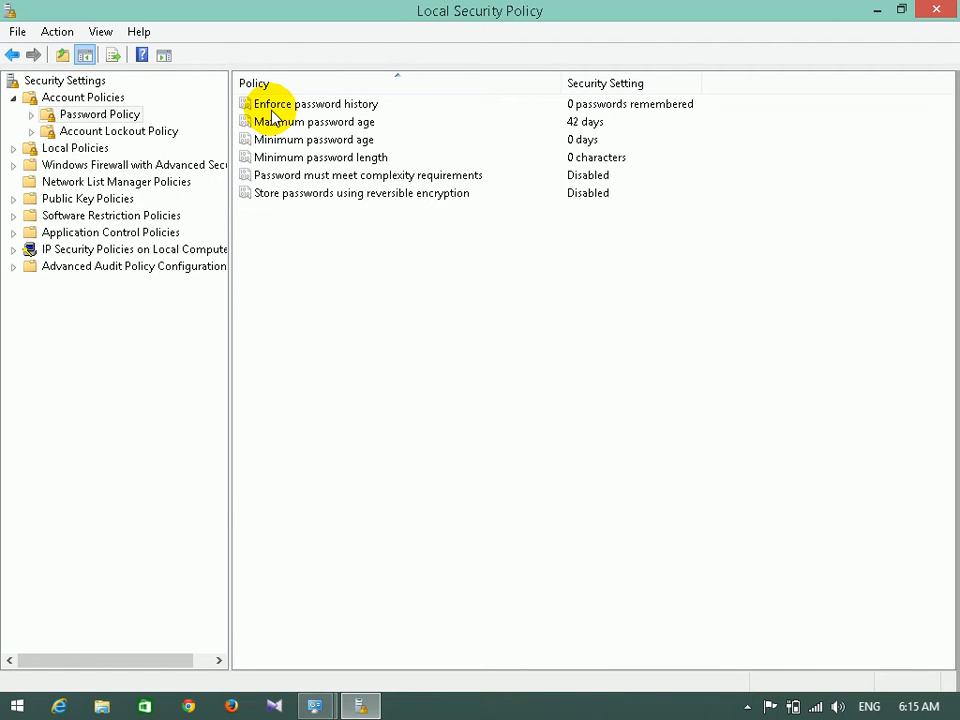
pyautogui.click(327, 128)
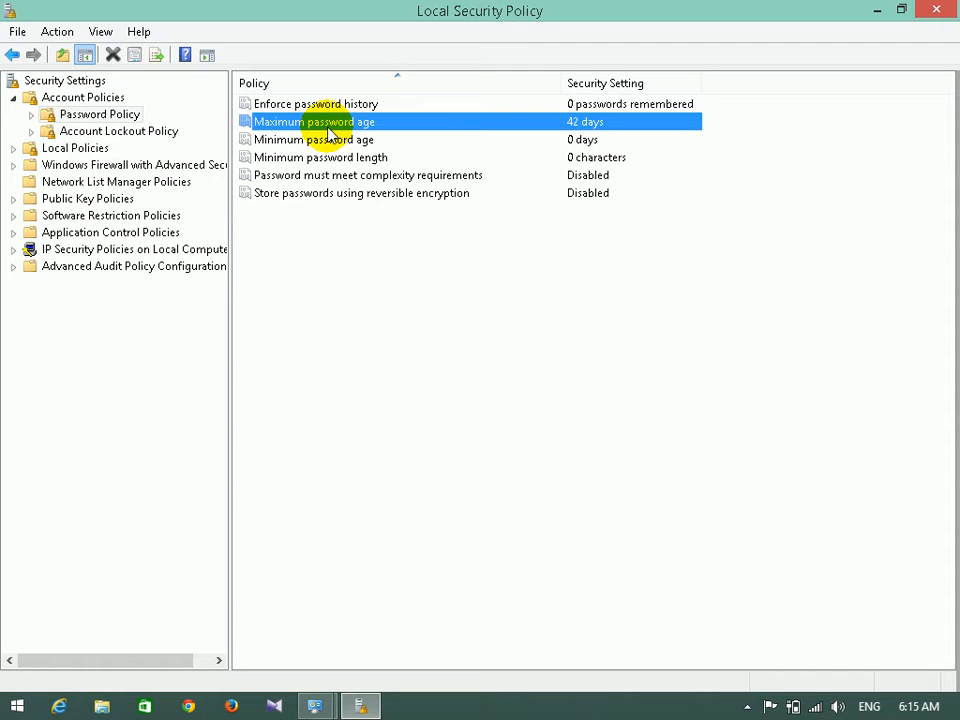
pyautogui.doubleClick(322, 123)
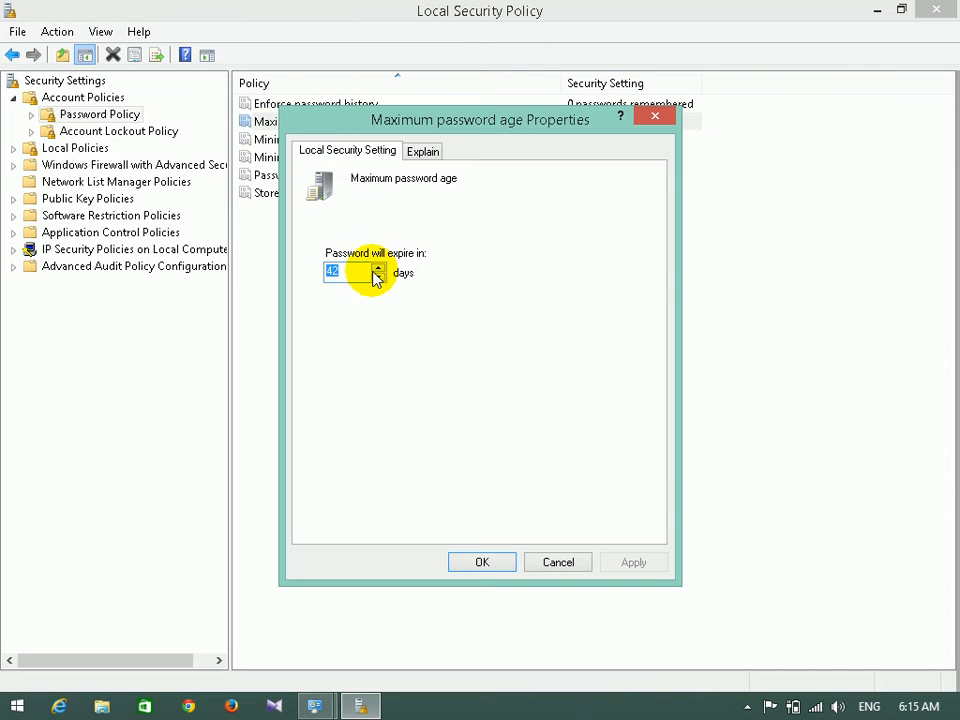
pyautogui.moveTo(364, 272); pyautogui.dragTo(307, 274)
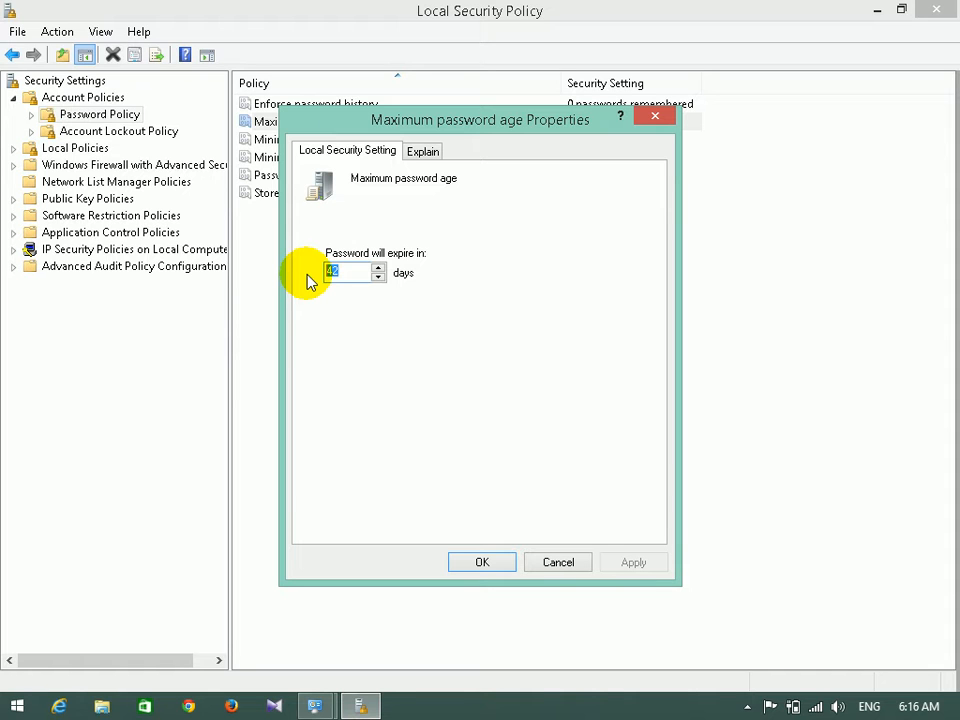
pyautogui.click(745, 707)
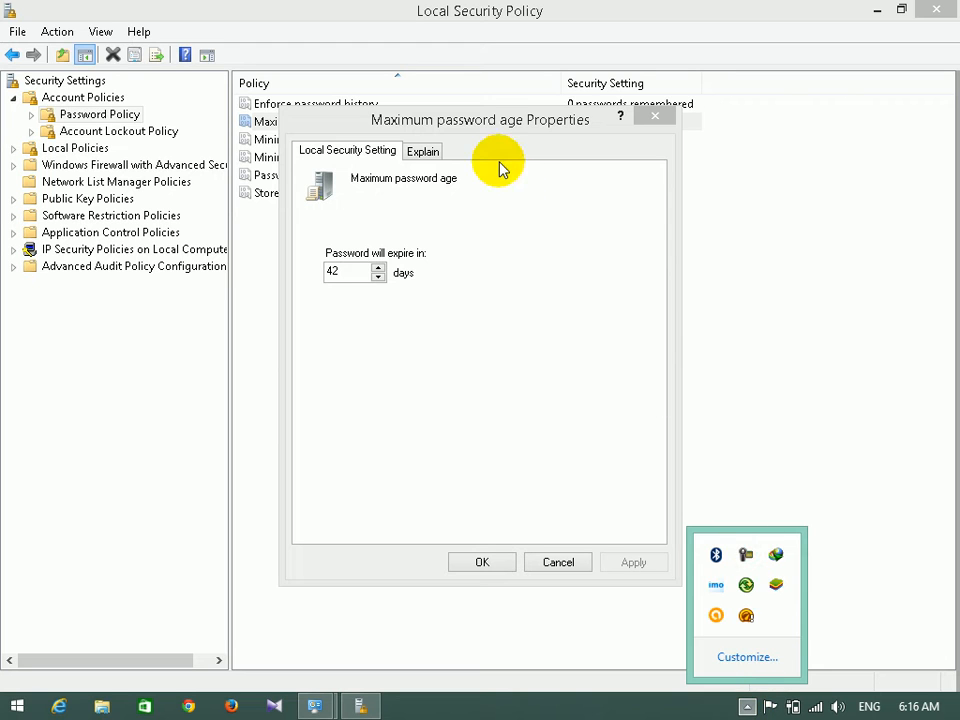
pyautogui.click(476, 131)
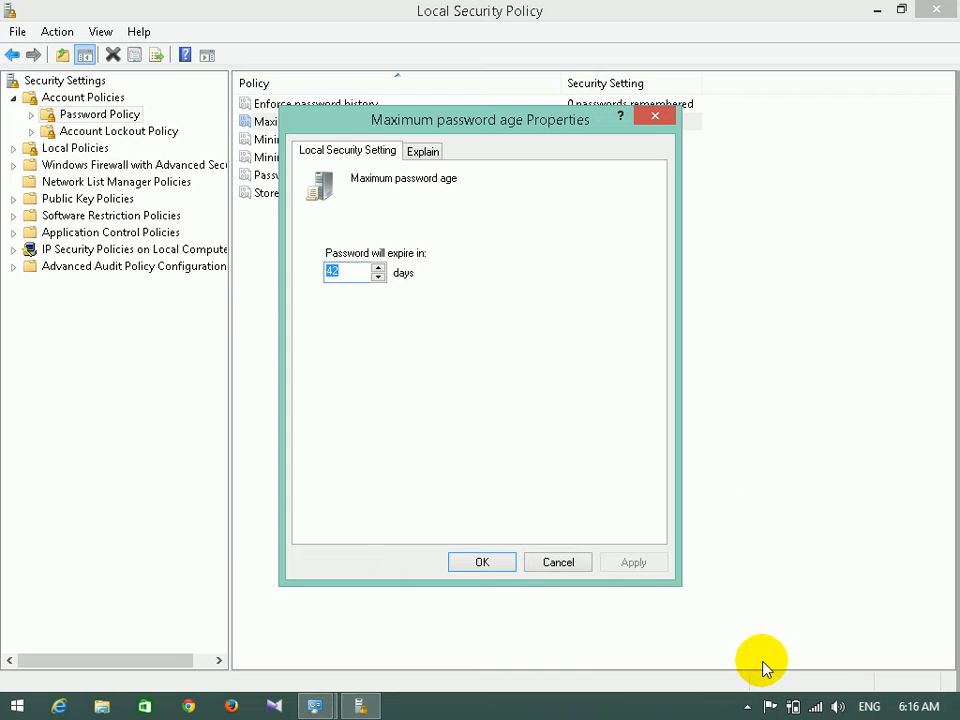
pyautogui.click(747, 706)
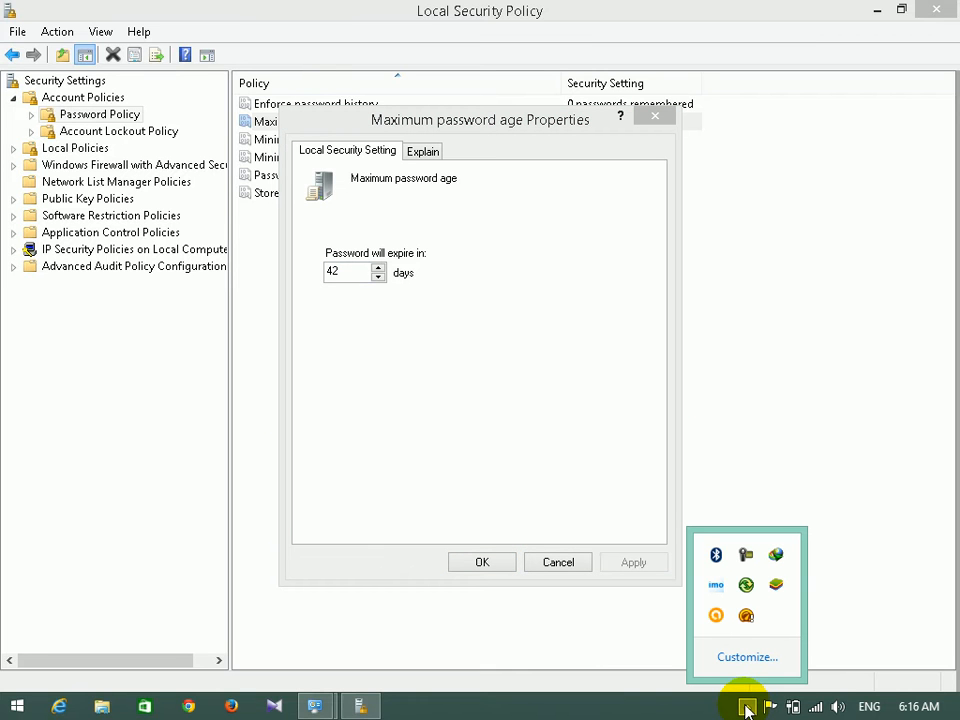
pyautogui.click(476, 122)
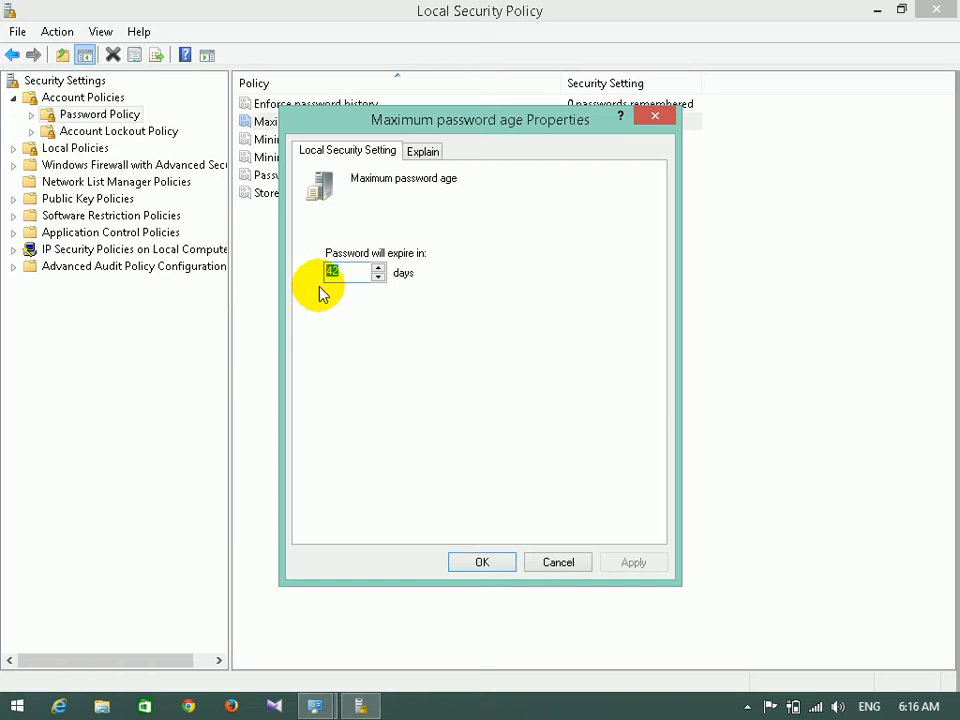
pyautogui.click(354, 272)
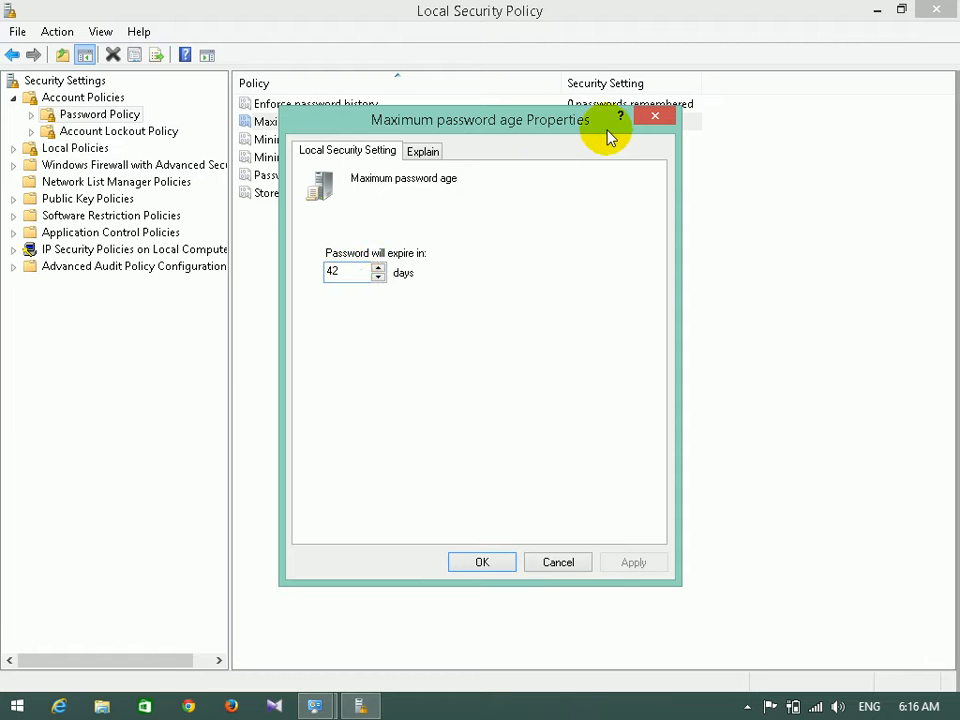
pyautogui.click(664, 118)
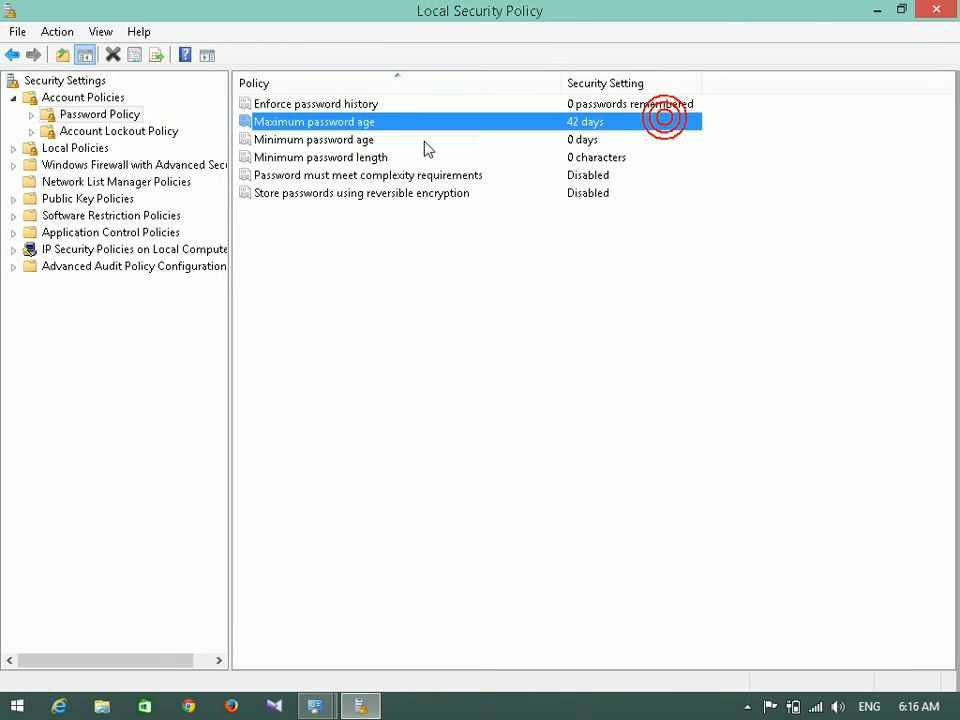
pyautogui.click(365, 140)
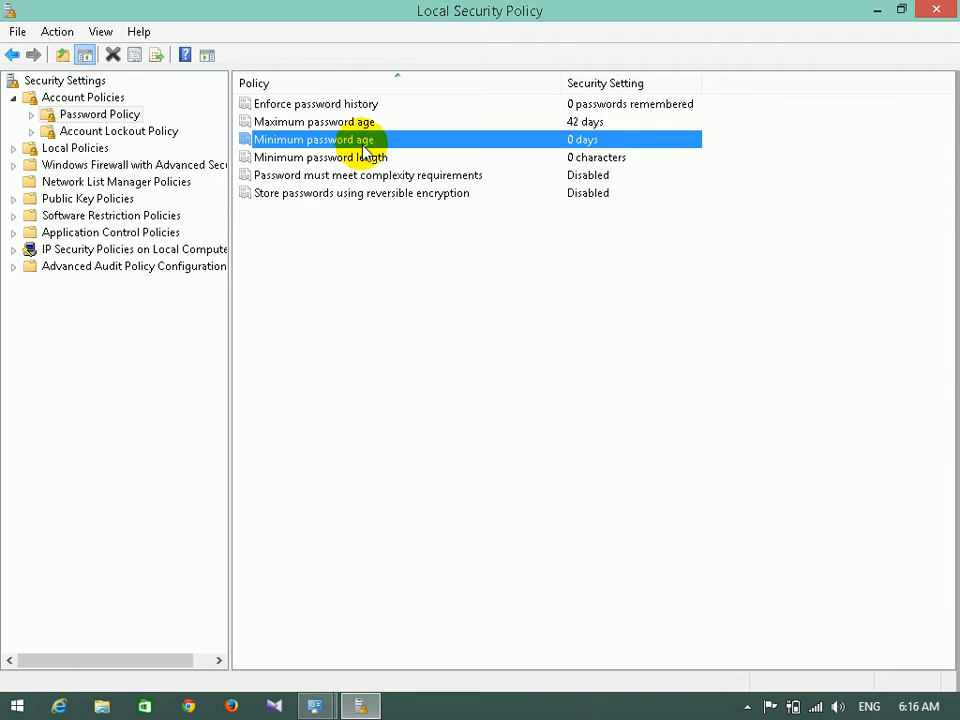
pyautogui.doubleClick(365, 140)
pyautogui.doubleClick(347, 271)
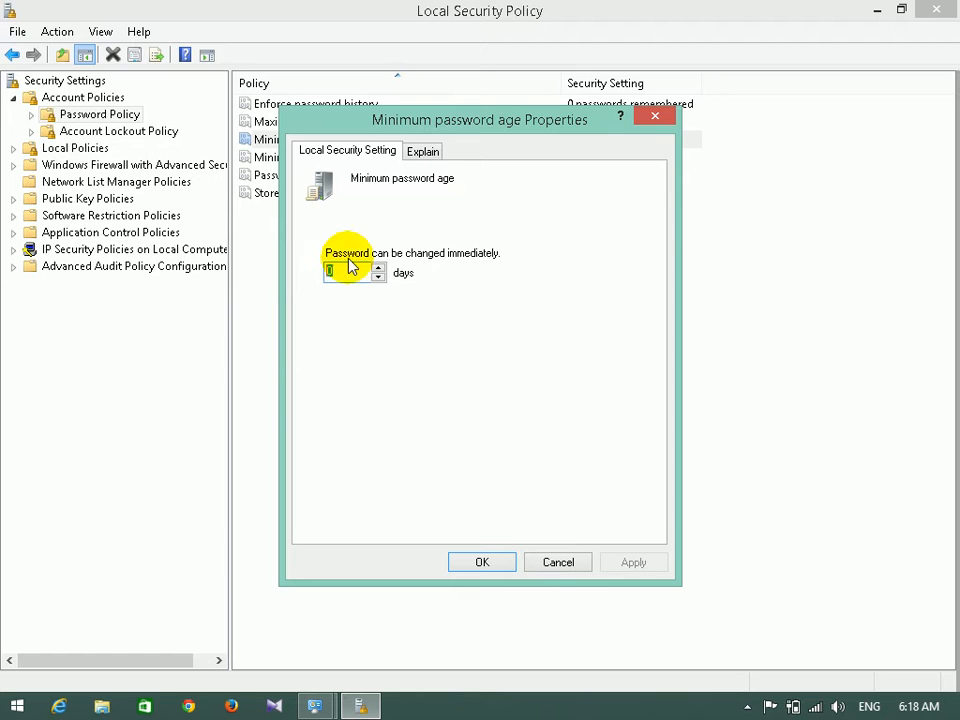
pyautogui.click(651, 118)
pyautogui.click(339, 163)
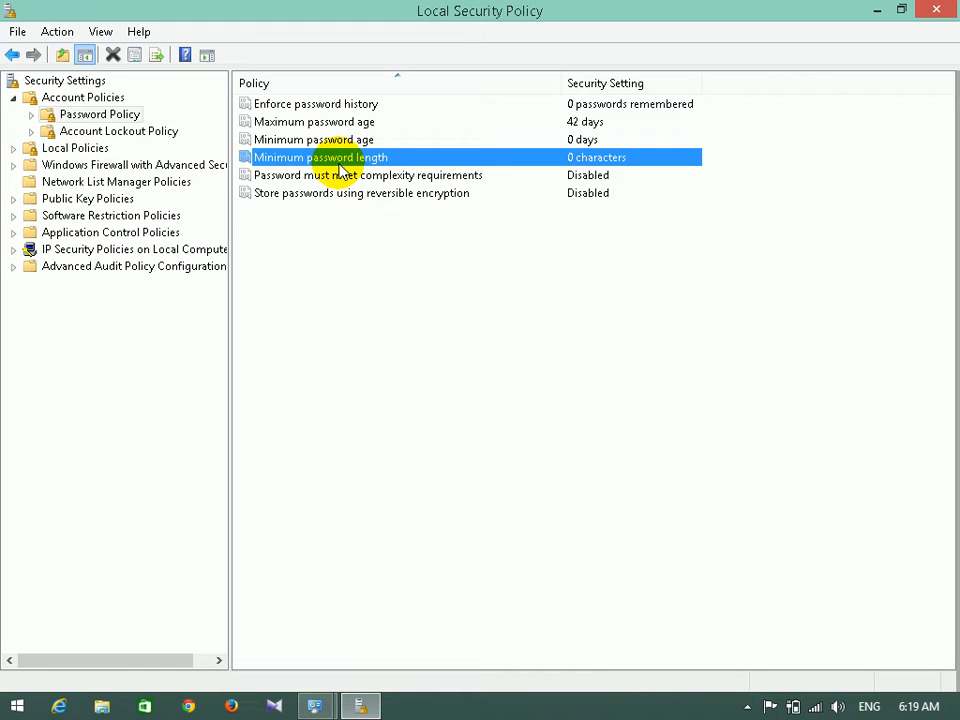
# Move from Account Lockout Policy to Local Policies > Security Options and select the DCOM restriction policies.
pyautogui.click(165, 131)
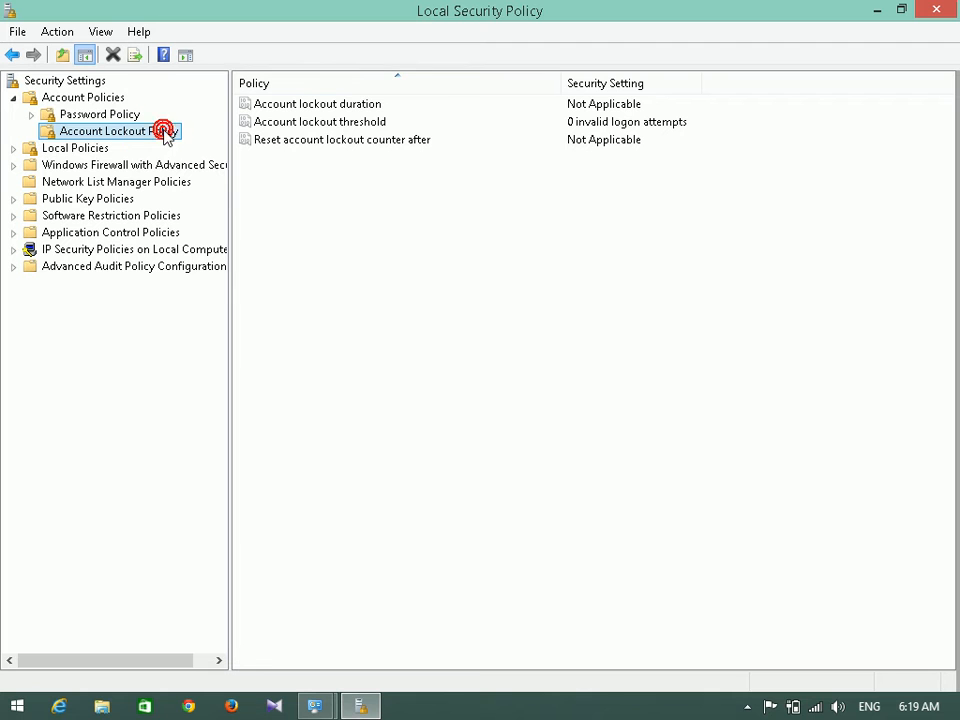
pyautogui.click(86, 97)
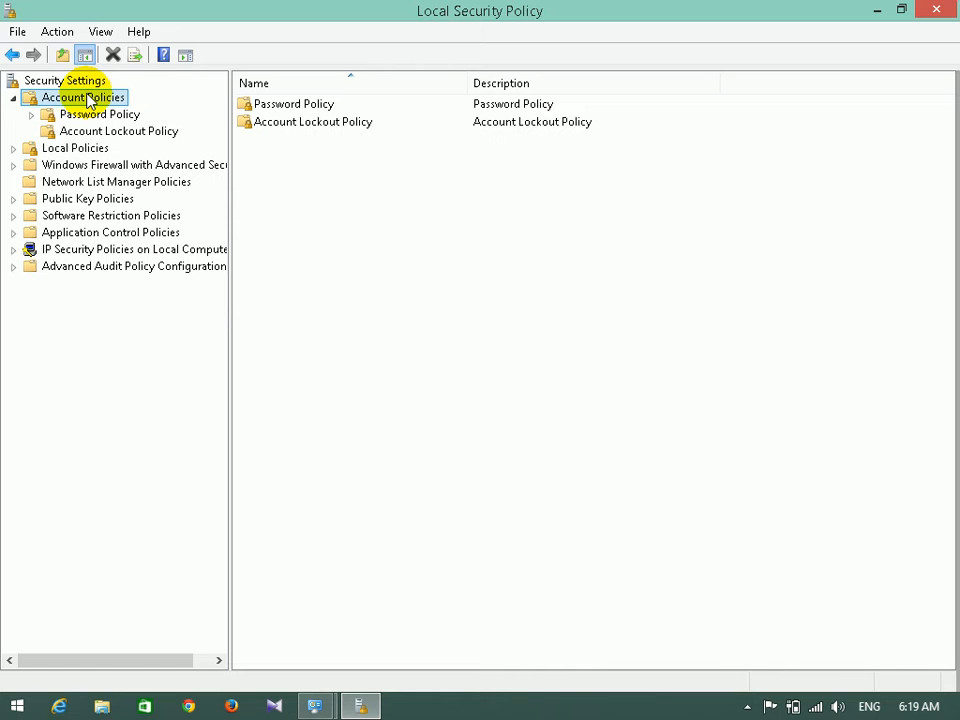
pyautogui.doubleClick(74, 149)
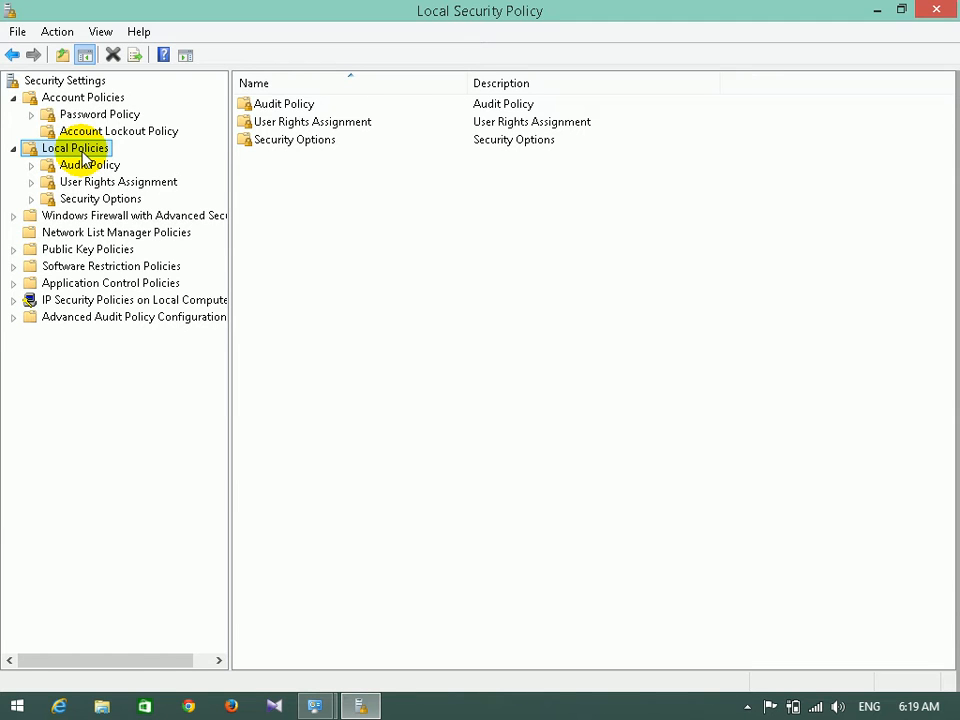
pyautogui.click(307, 146)
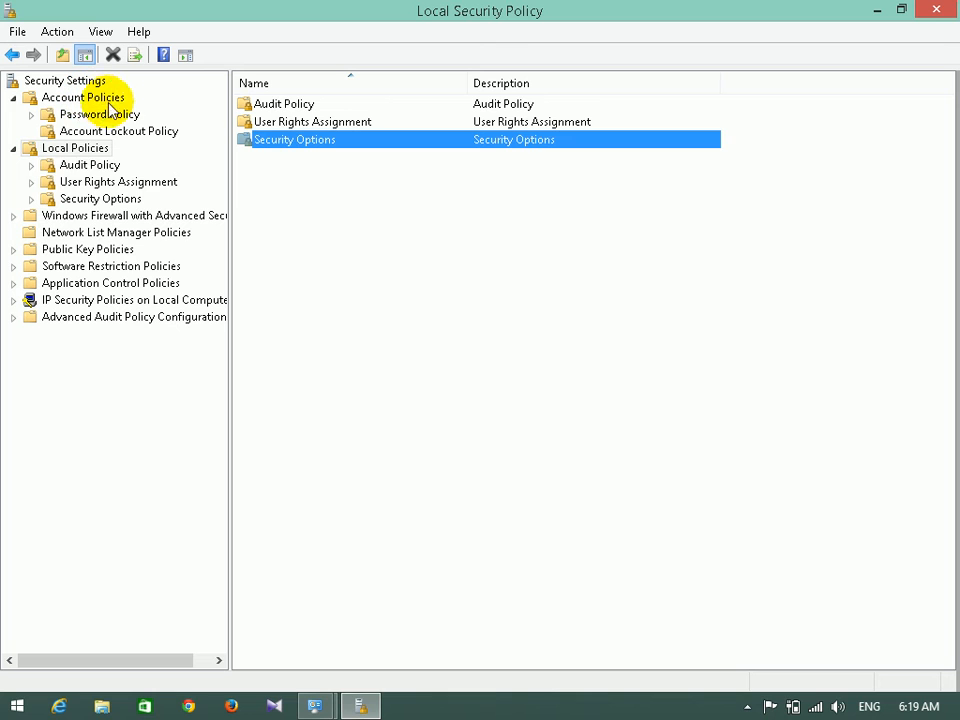
pyautogui.click(85, 200)
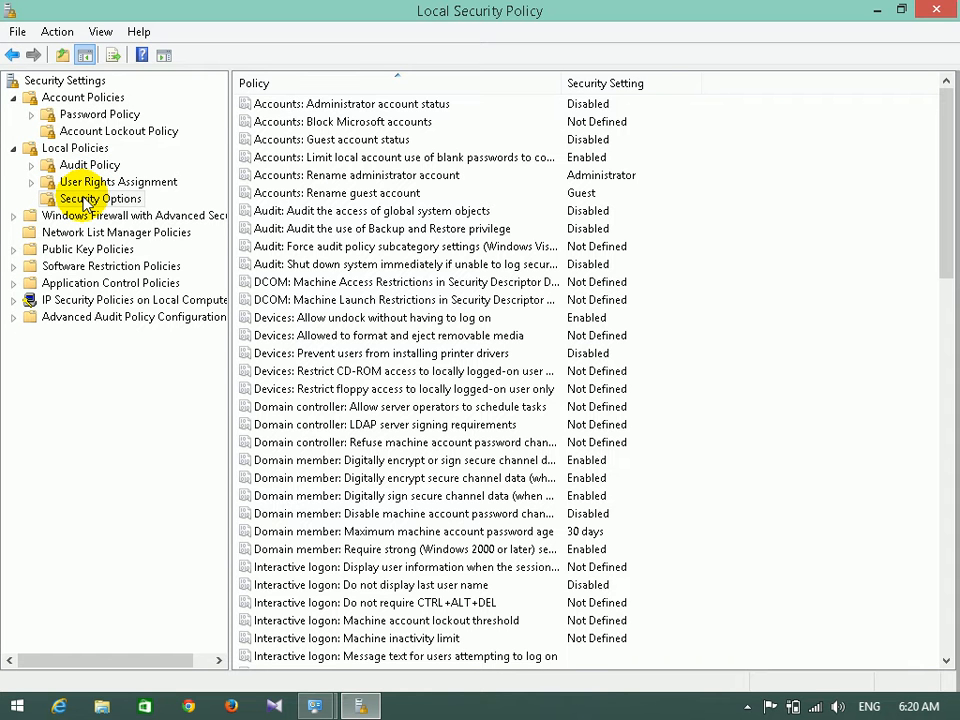
pyautogui.click(306, 300)
pyautogui.click(444, 281)
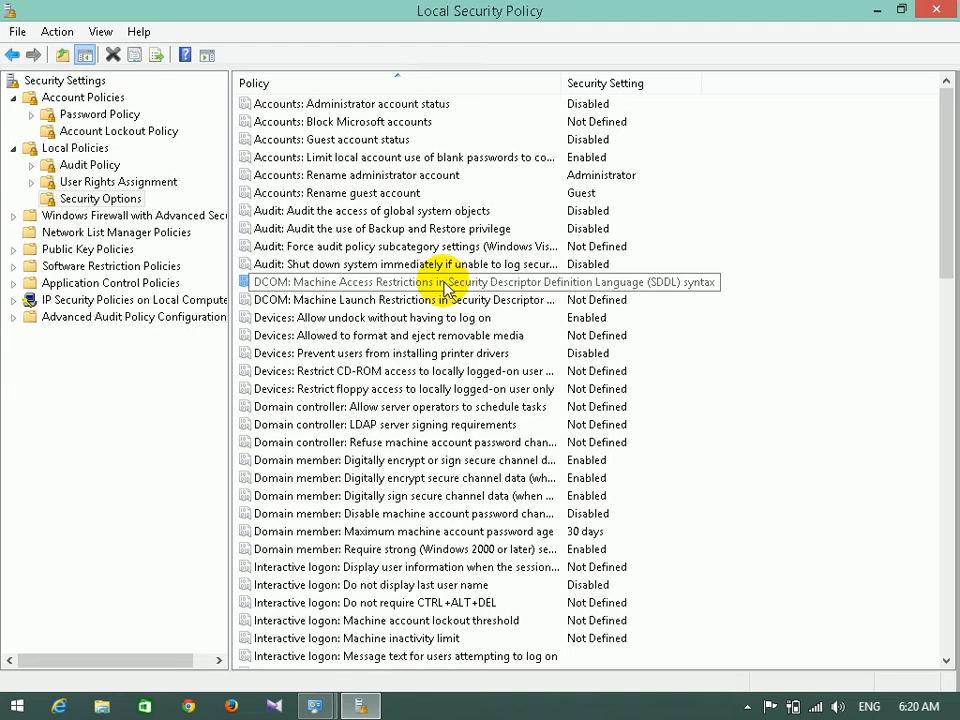
# Launch Control Panel via Run with 'control', maximize it, and set View by to Category.
pyautogui.press('super+r')
pyautogui.write('conto')
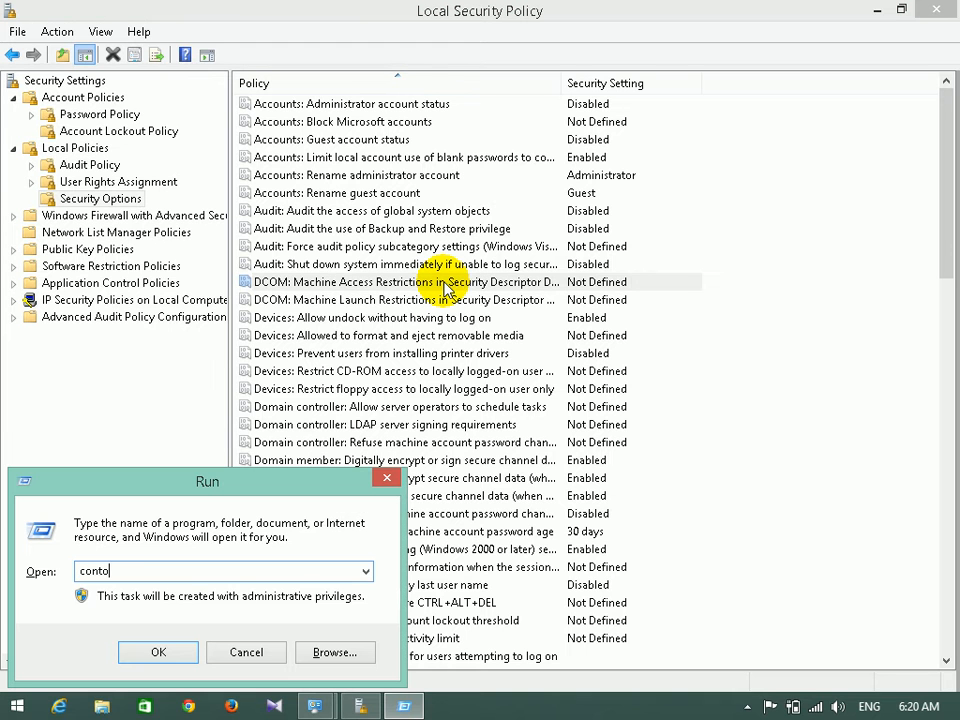
pyautogui.press('BackSpace')
pyautogui.write('rol')
pyautogui.press('Return')
pyautogui.doubleClick(709, 87)
pyautogui.click(826, 114)
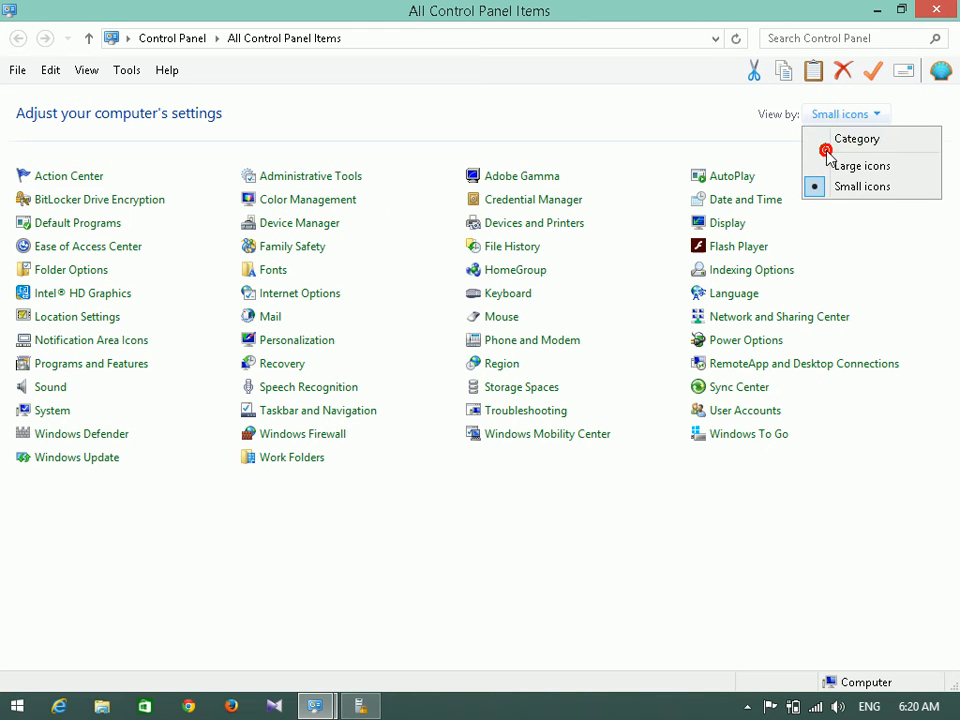
pyautogui.click(832, 141)
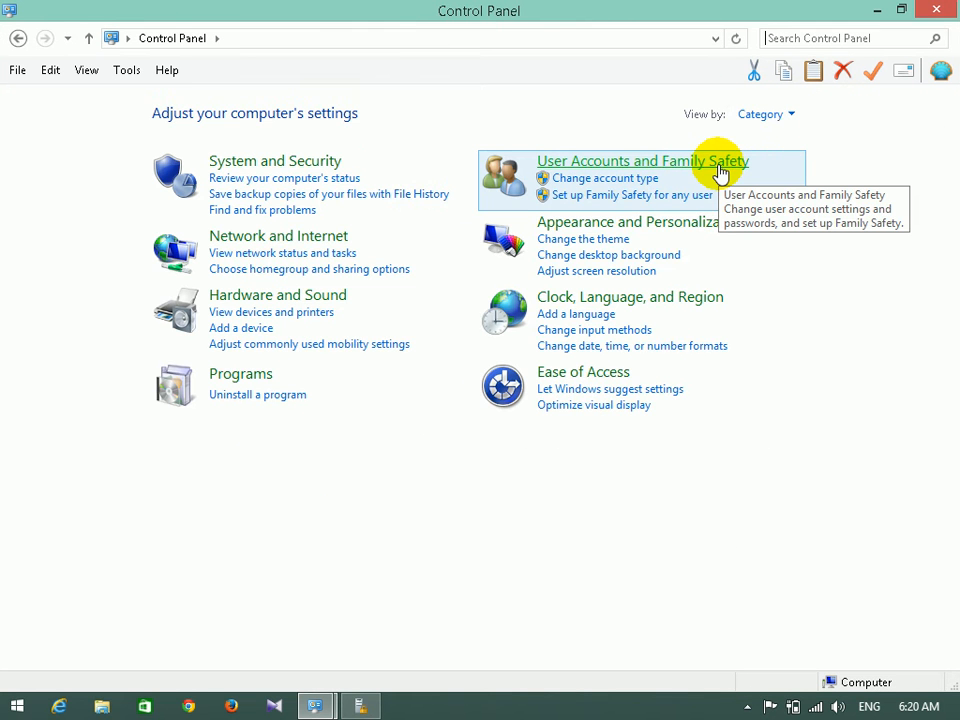
# Open the Guest account under User Accounts, leave it off, and minimize Control Panel.
pyautogui.click(719, 168)
pyautogui.click(293, 112)
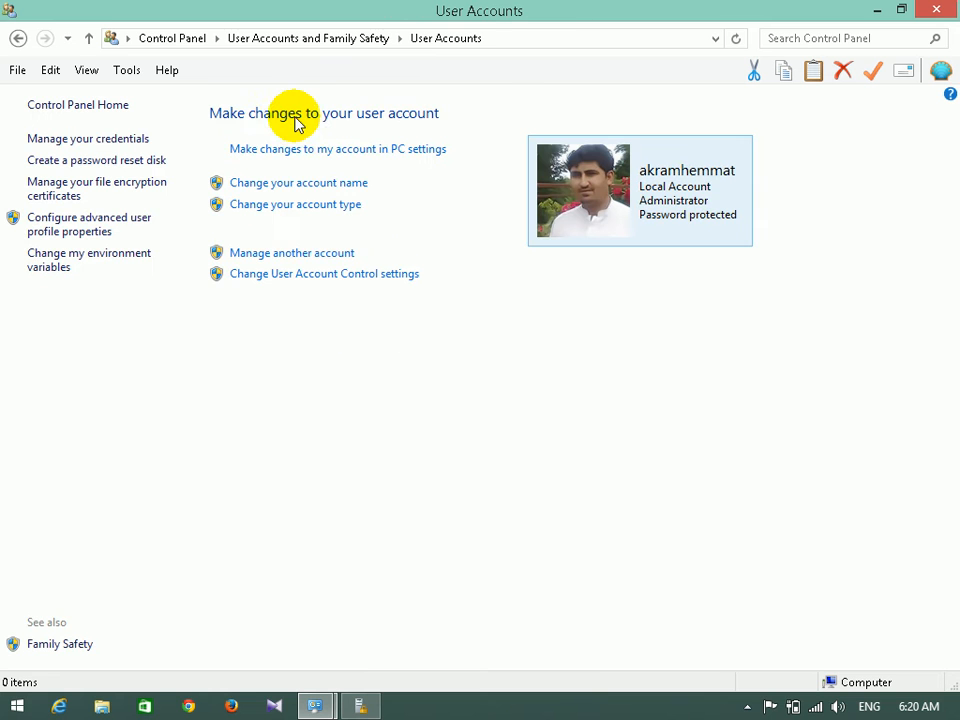
pyautogui.click(291, 256)
pyautogui.click(579, 183)
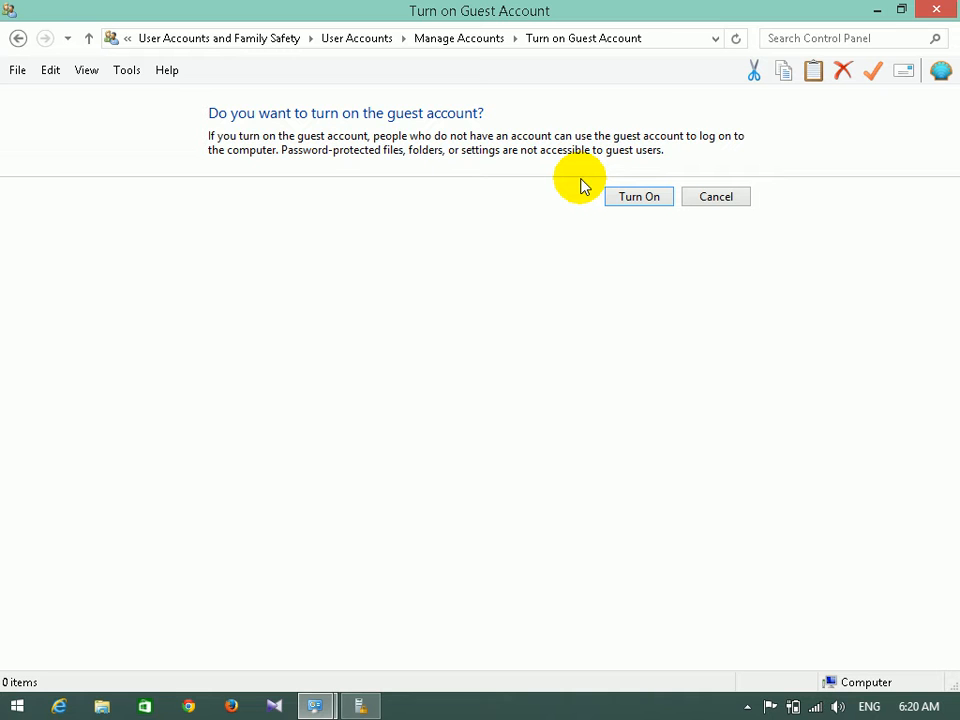
pyautogui.click(735, 201)
pyautogui.click(876, 9)
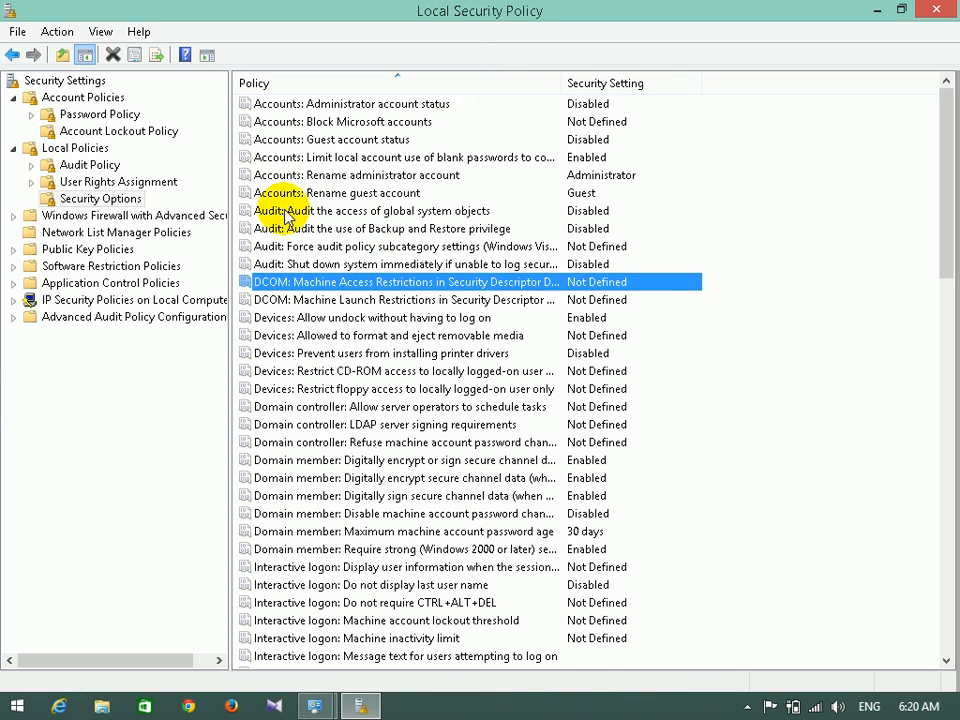
pyautogui.click(355, 193)
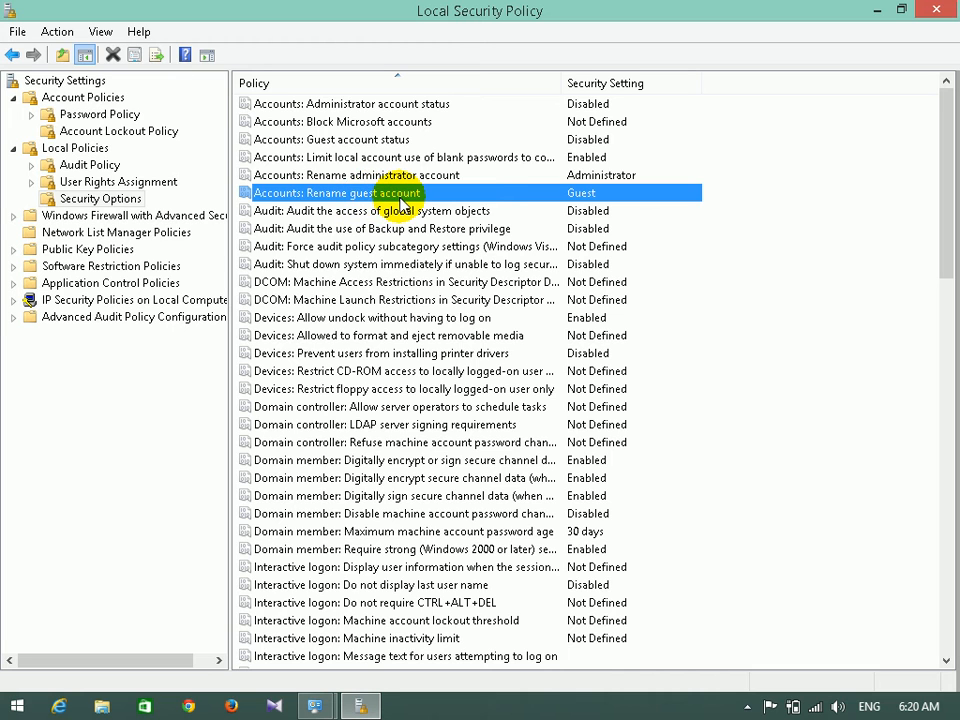
pyautogui.doubleClick(400, 198)
pyautogui.click(358, 248)
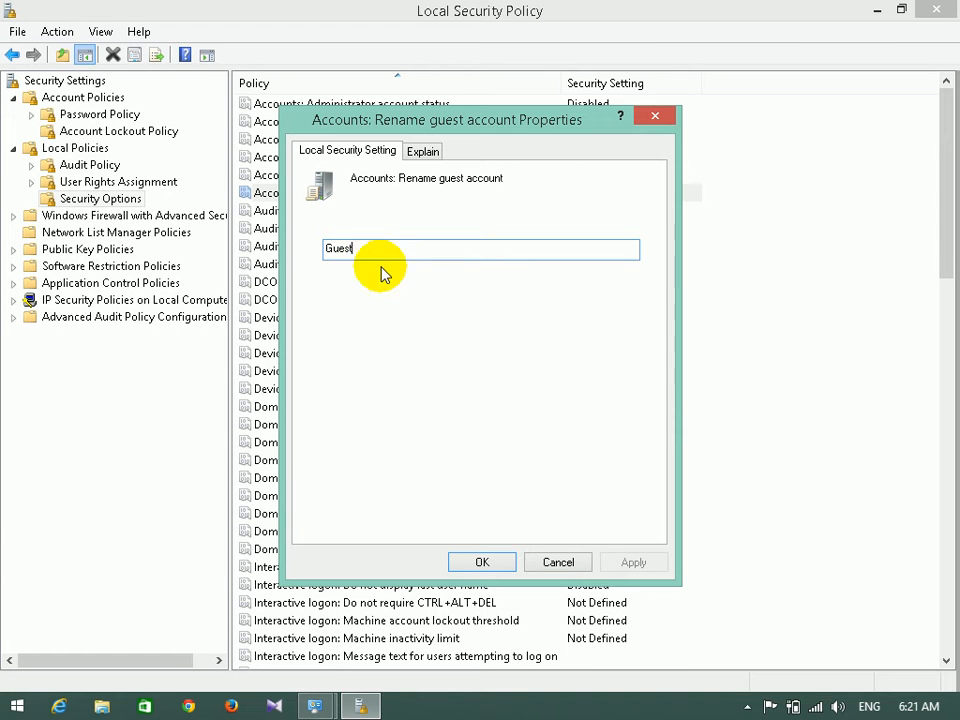
pyautogui.click(558, 562)
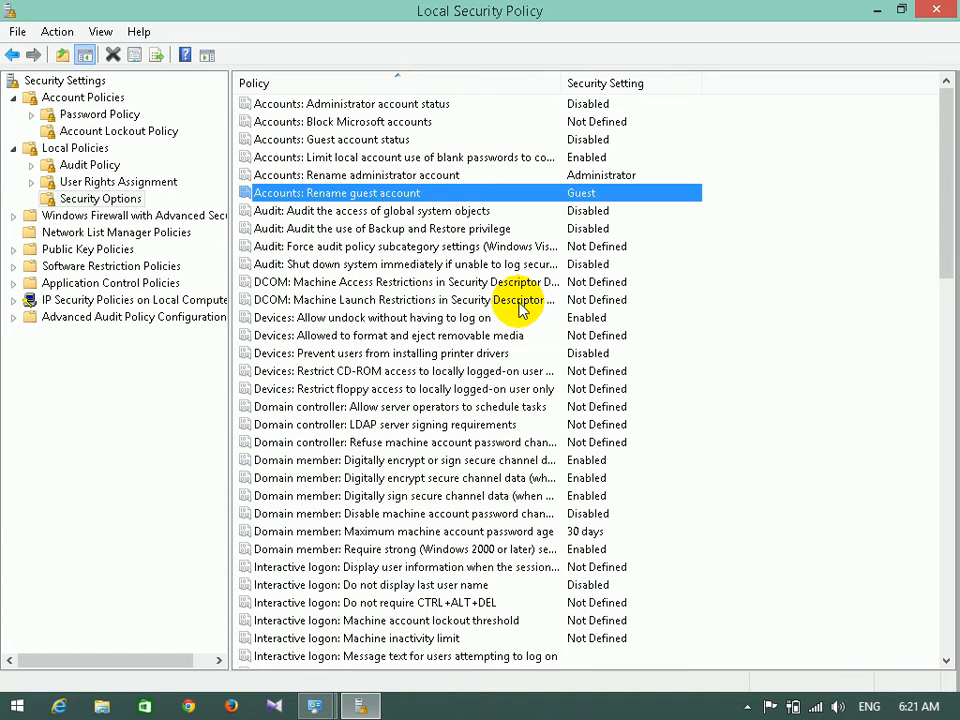
# Select the 'Accounts: Rename administrator account' policy, still set to Administrator.
pyautogui.click(437, 176)
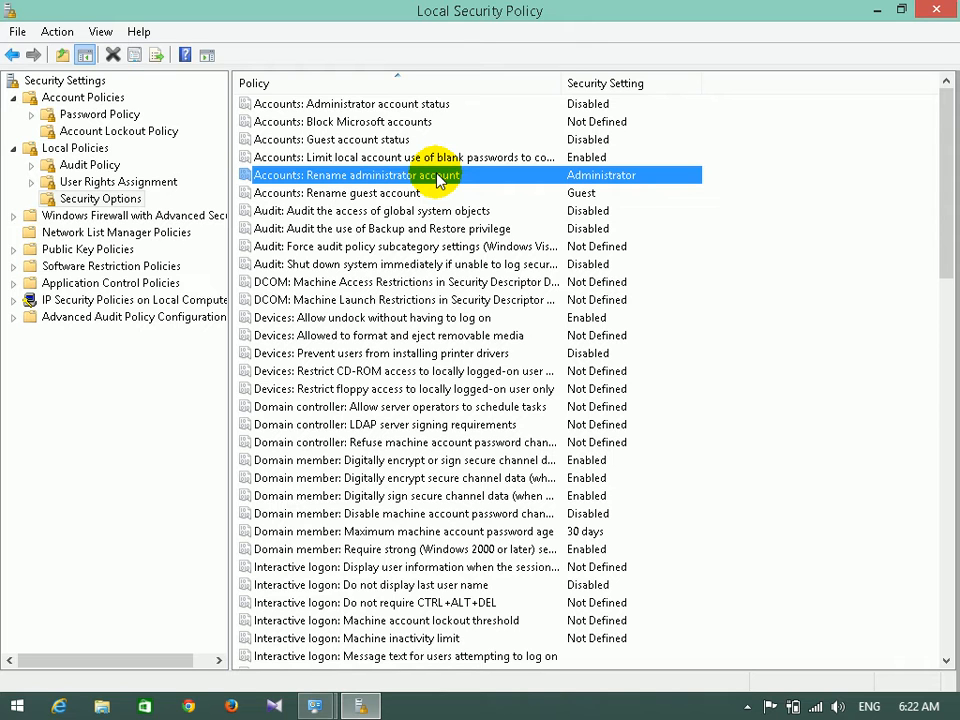
pyautogui.doubleClick(405, 178)
pyautogui.click(394, 251)
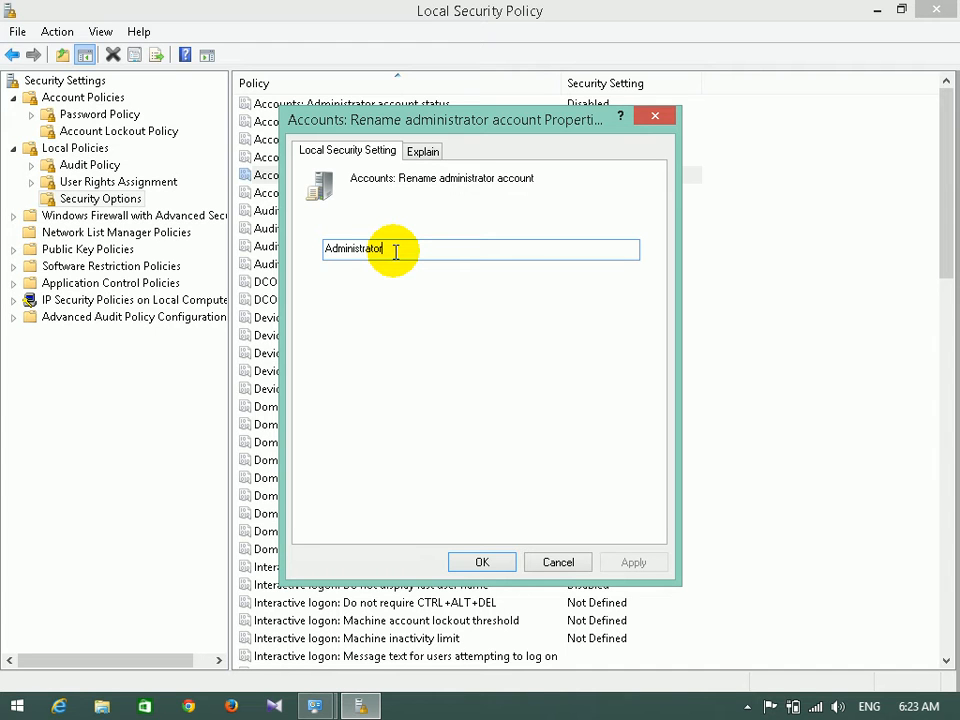
pyautogui.click(395, 252)
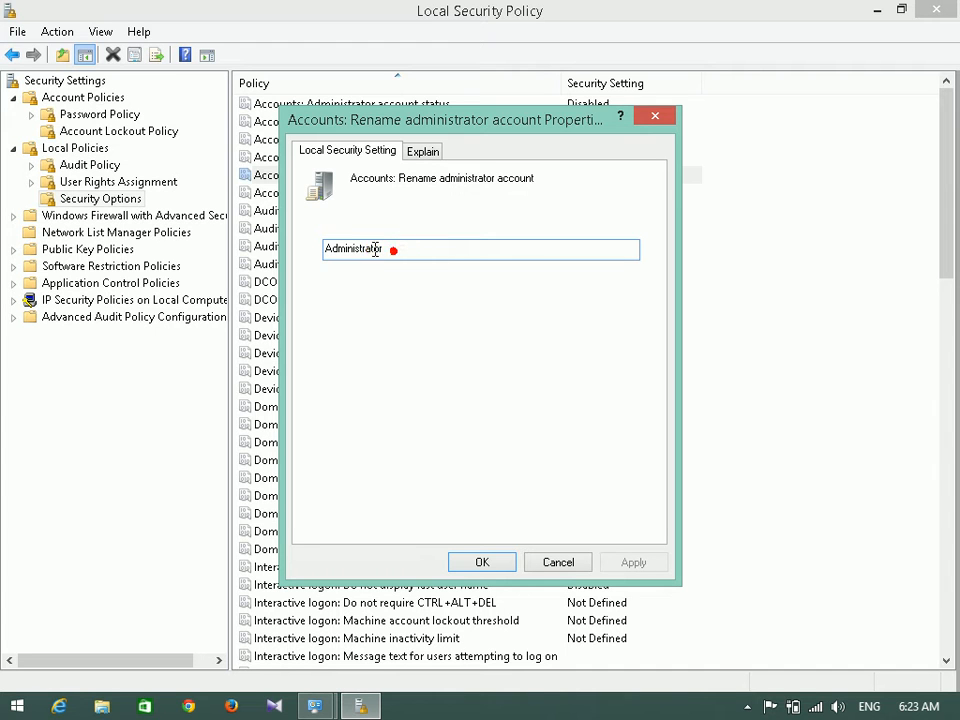
pyautogui.moveTo(395, 252); pyautogui.dragTo(292, 260)
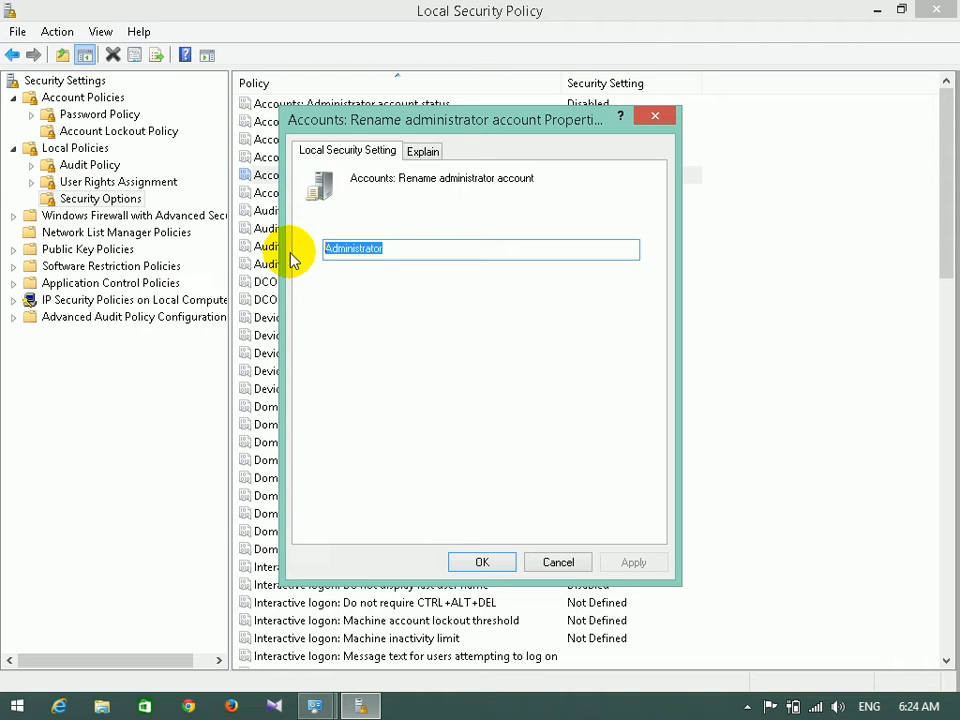
pyautogui.click(559, 563)
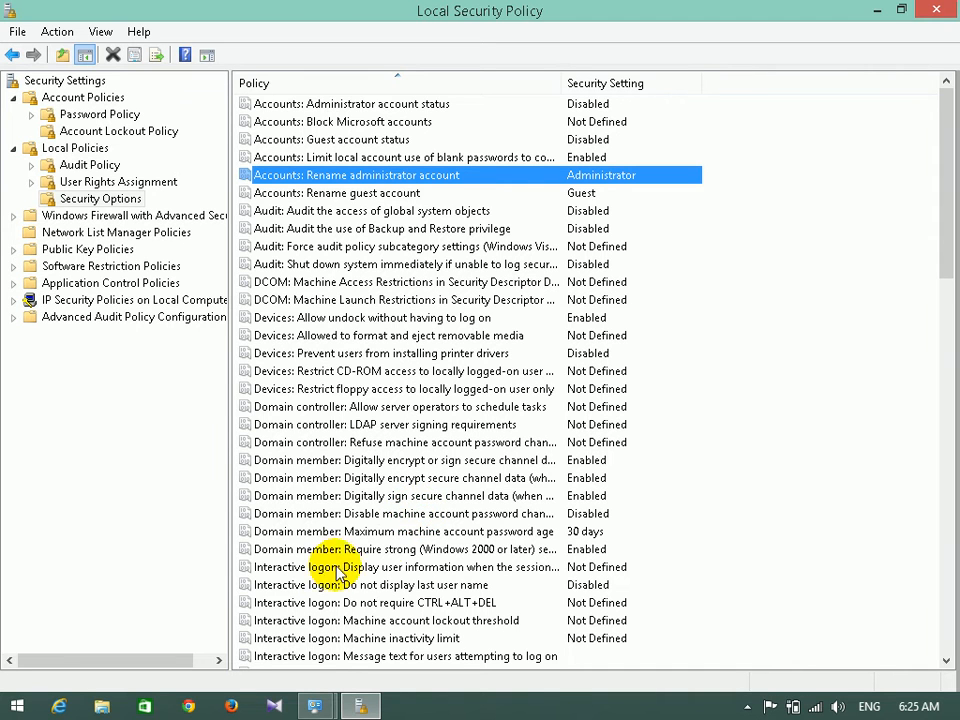
pyautogui.click(343, 603)
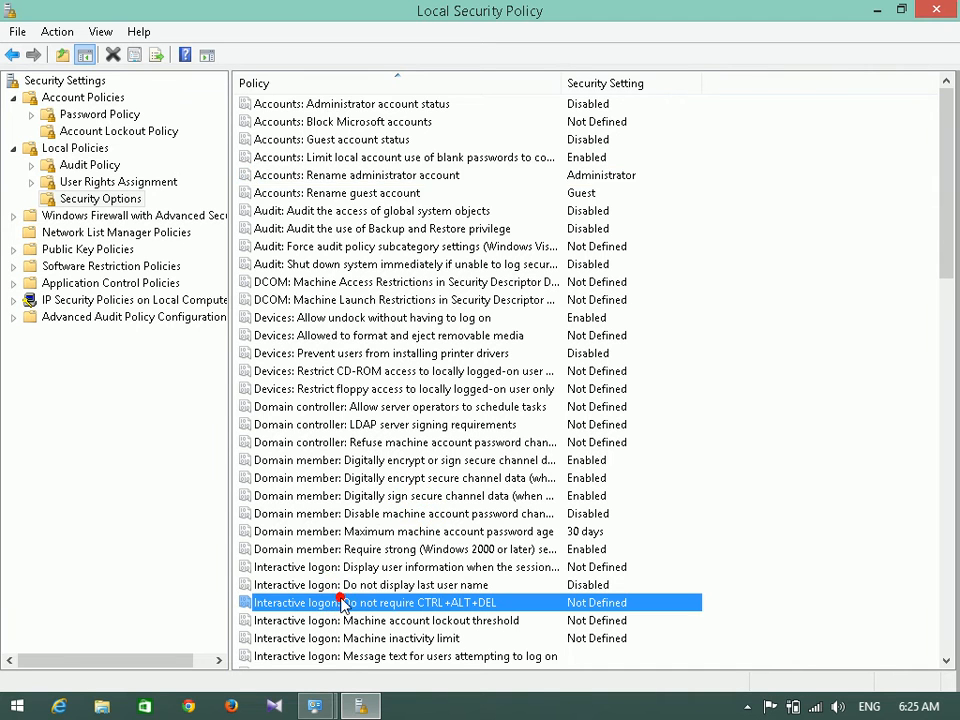
pyautogui.doubleClick(435, 604)
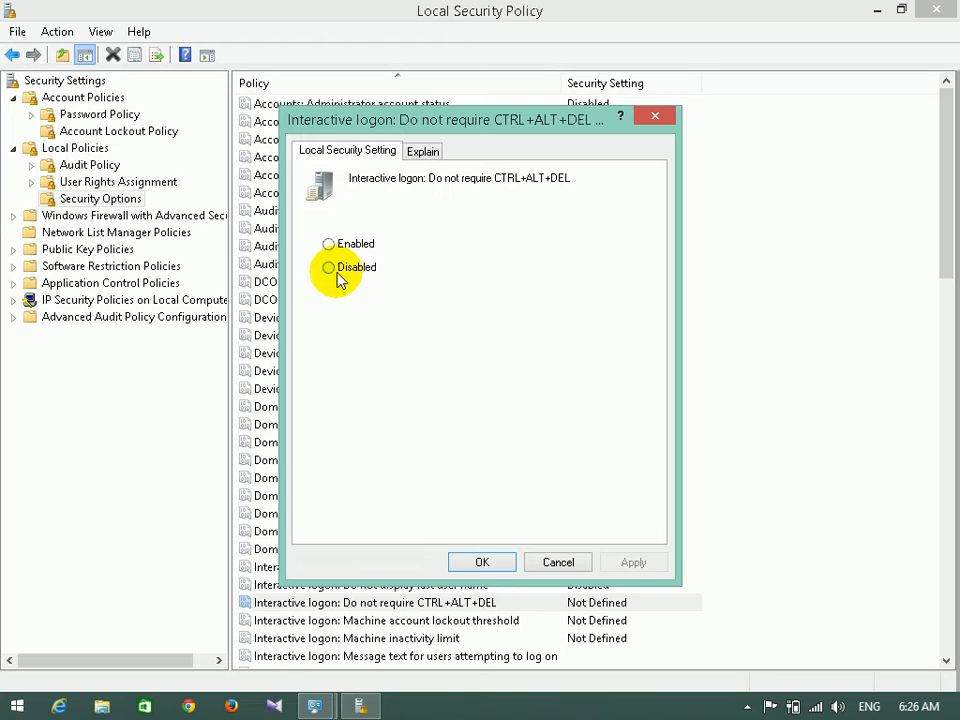
pyautogui.click(559, 563)
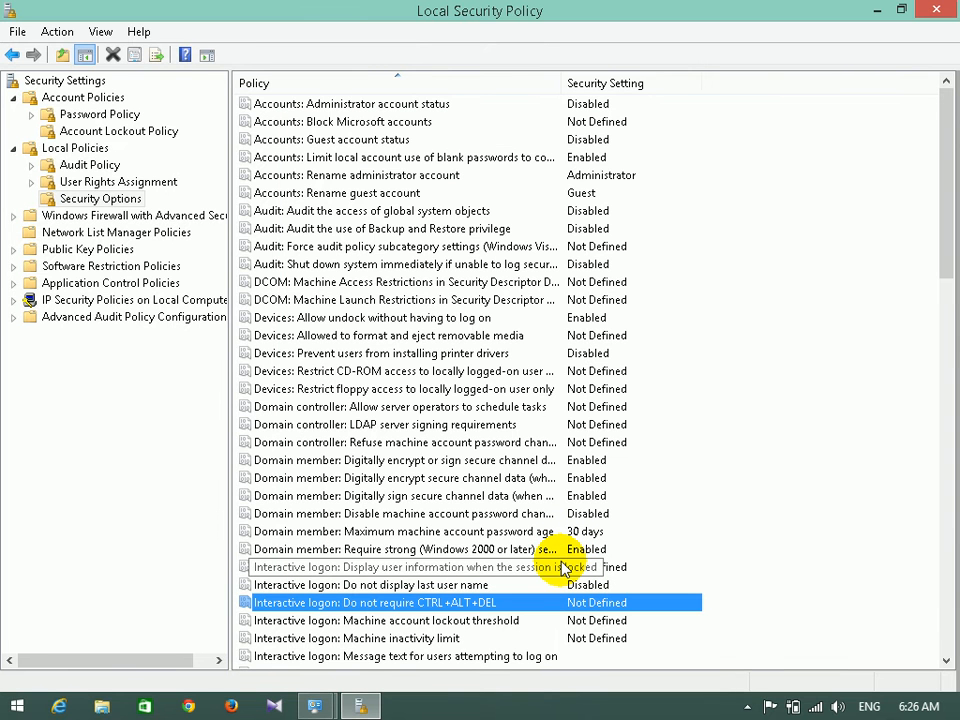
pyautogui.moveTo(948, 262); pyautogui.dragTo(948, 270)
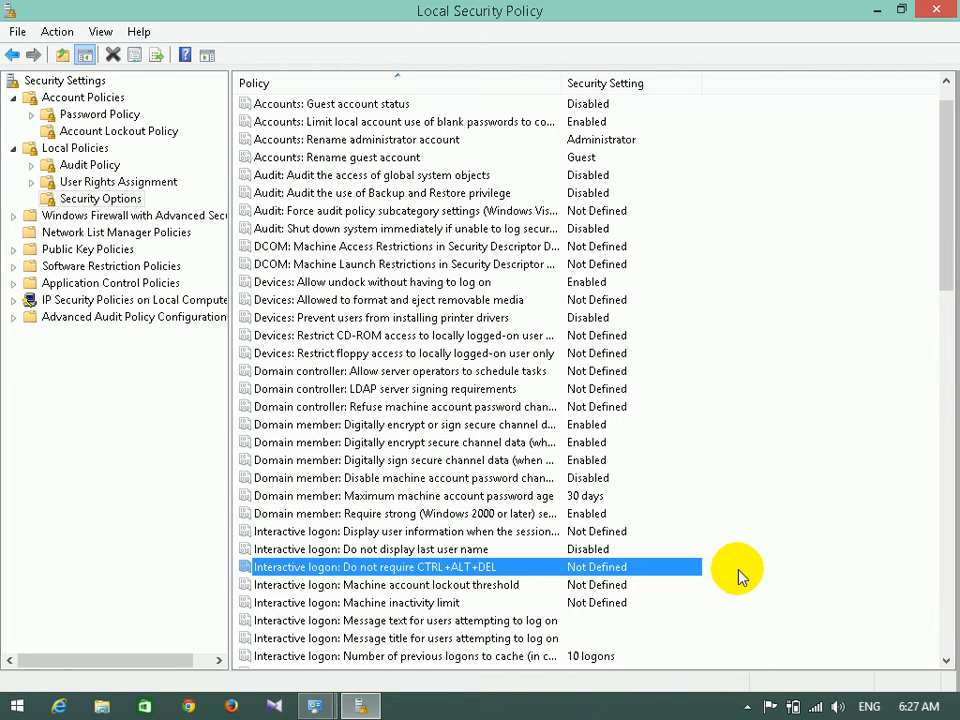
pyautogui.moveTo(949, 251); pyautogui.dragTo(911, 381)
pyautogui.click(426, 514)
pyautogui.press('i')
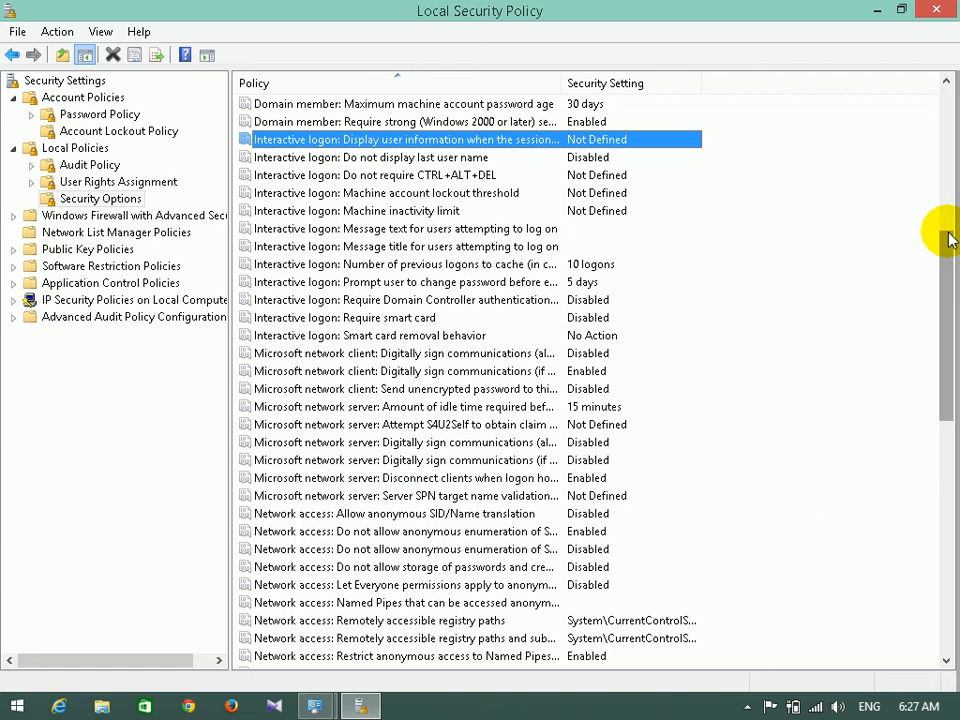
pyautogui.moveTo(948, 252); pyautogui.dragTo(952, 112)
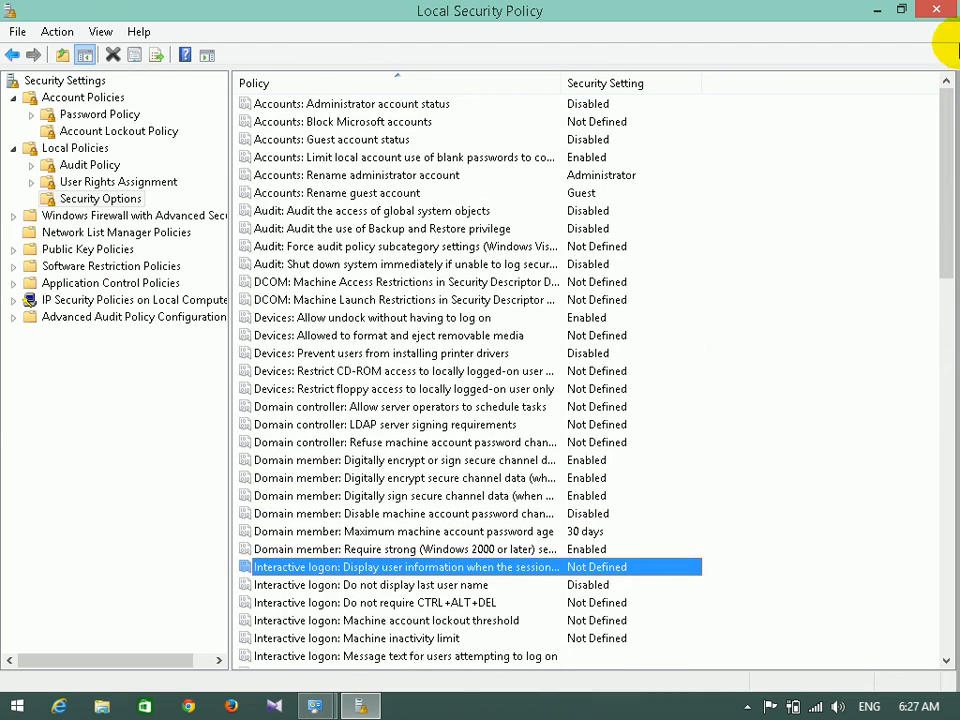
pyautogui.click(390, 514)
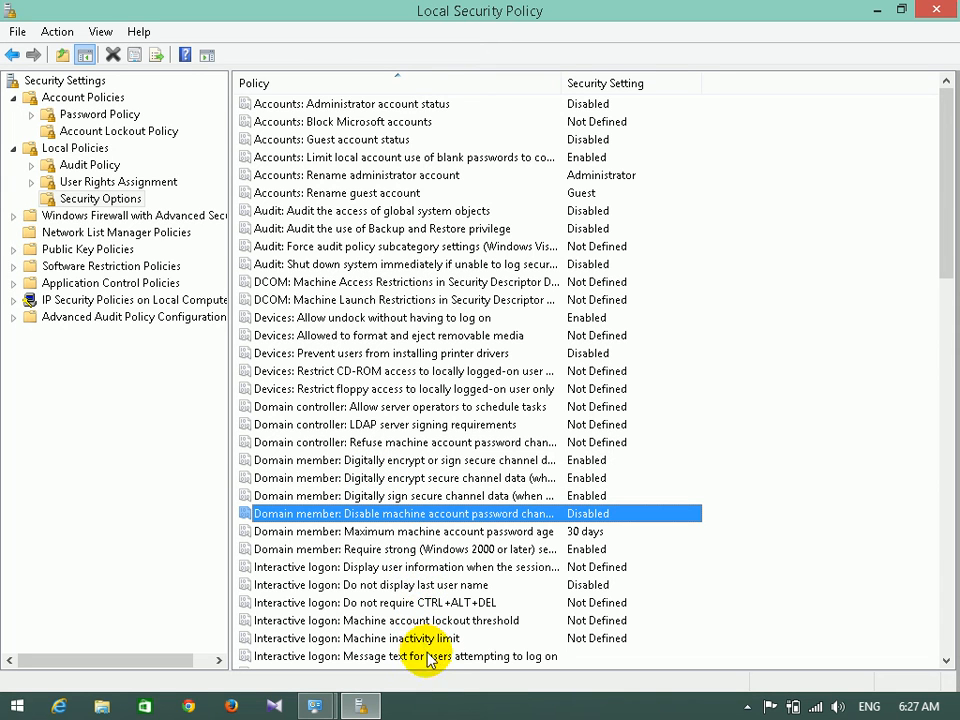
pyautogui.click(946, 660)
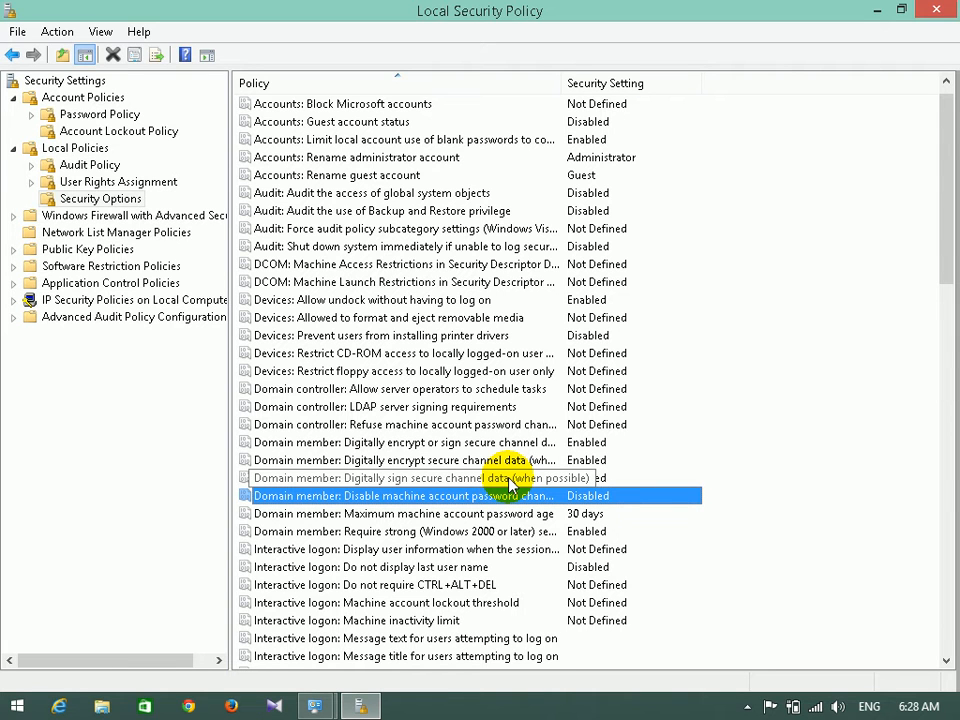
pyautogui.doubleClick(405, 550)
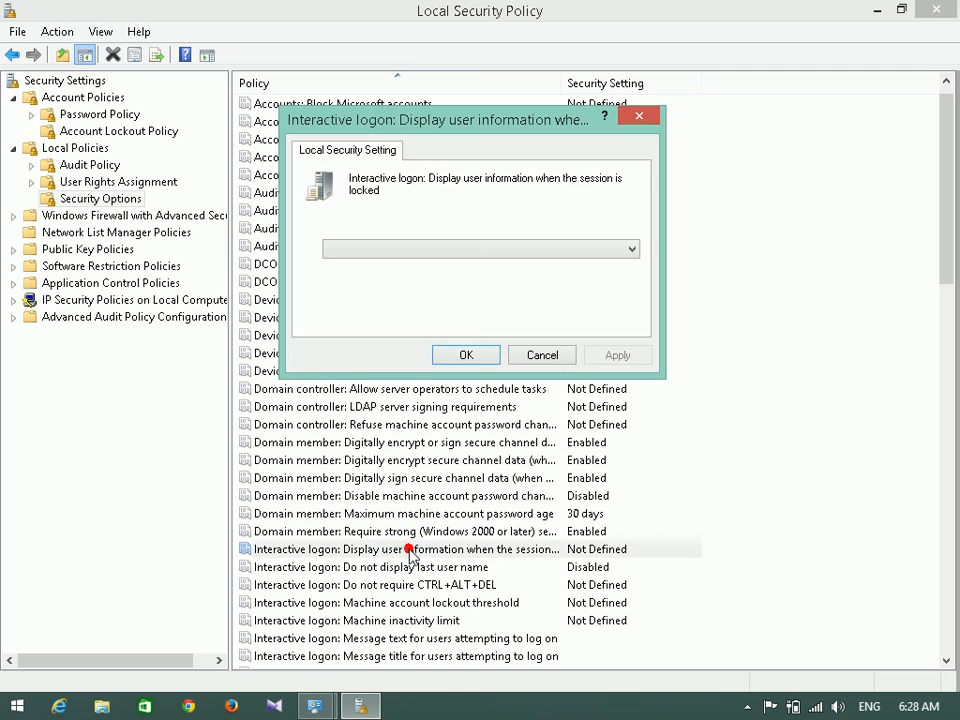
pyautogui.click(543, 353)
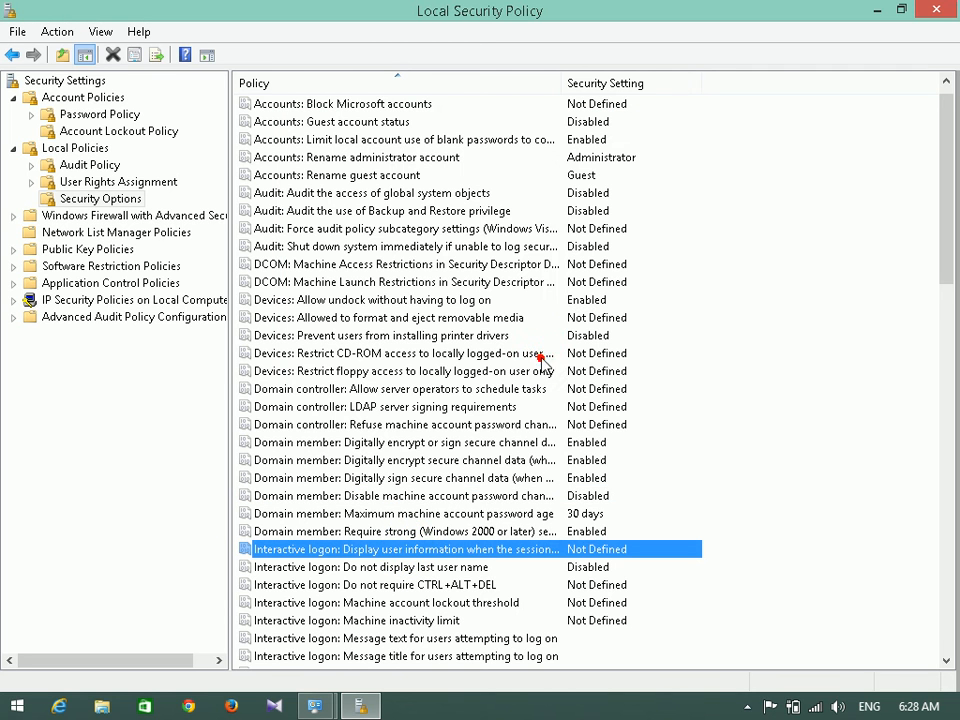
pyautogui.doubleClick(482, 640)
pyautogui.click(543, 568)
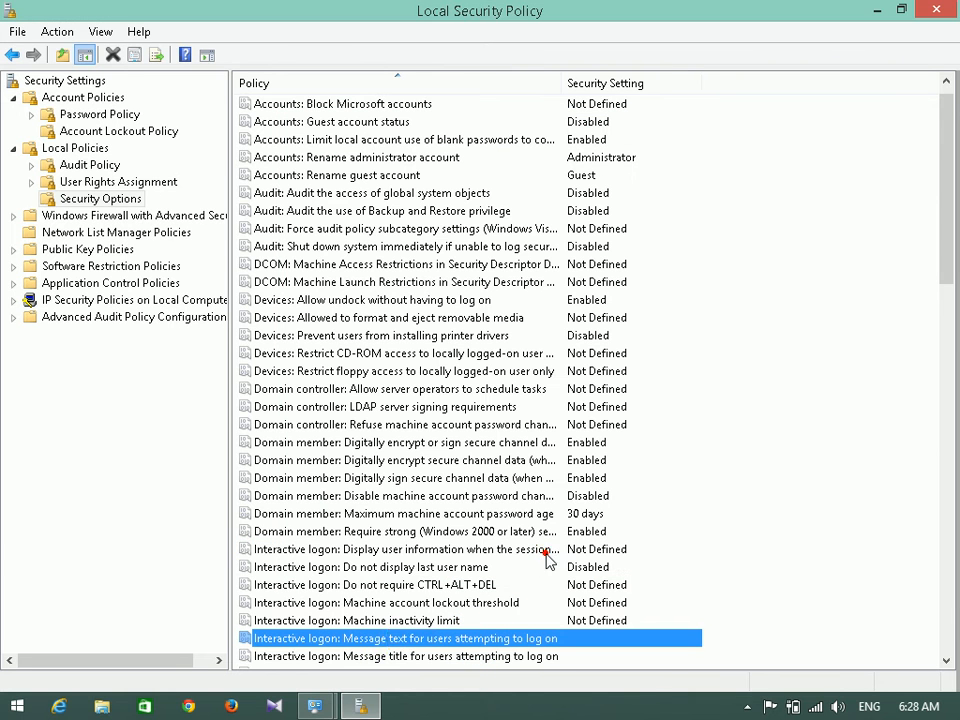
pyautogui.click(379, 658)
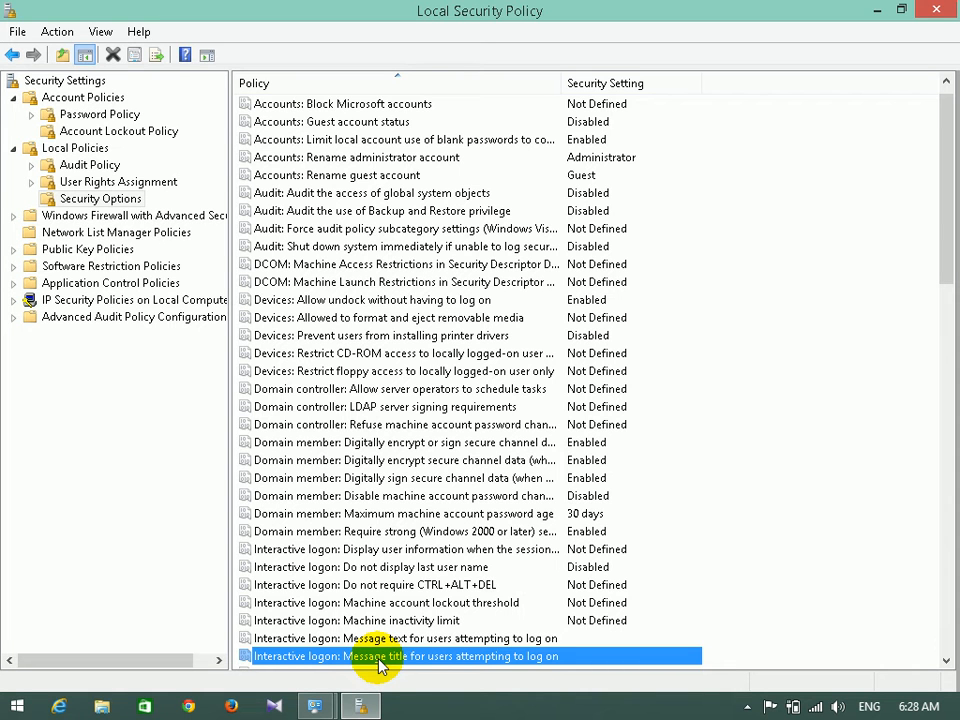
pyautogui.press('super+r')
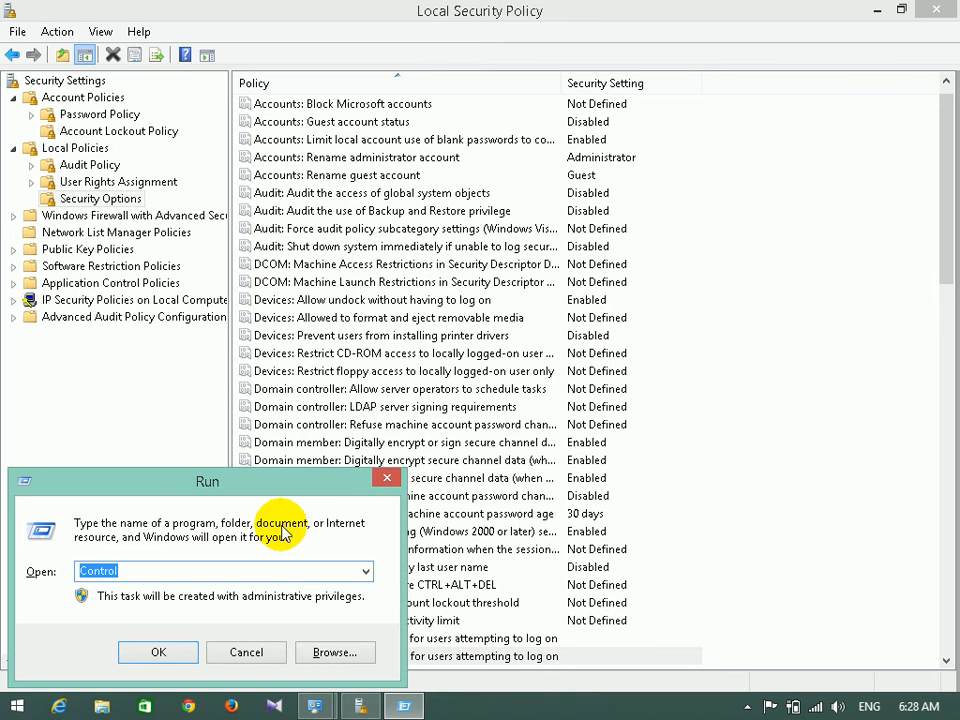
pyautogui.moveTo(195, 478); pyautogui.dragTo(555, 262)
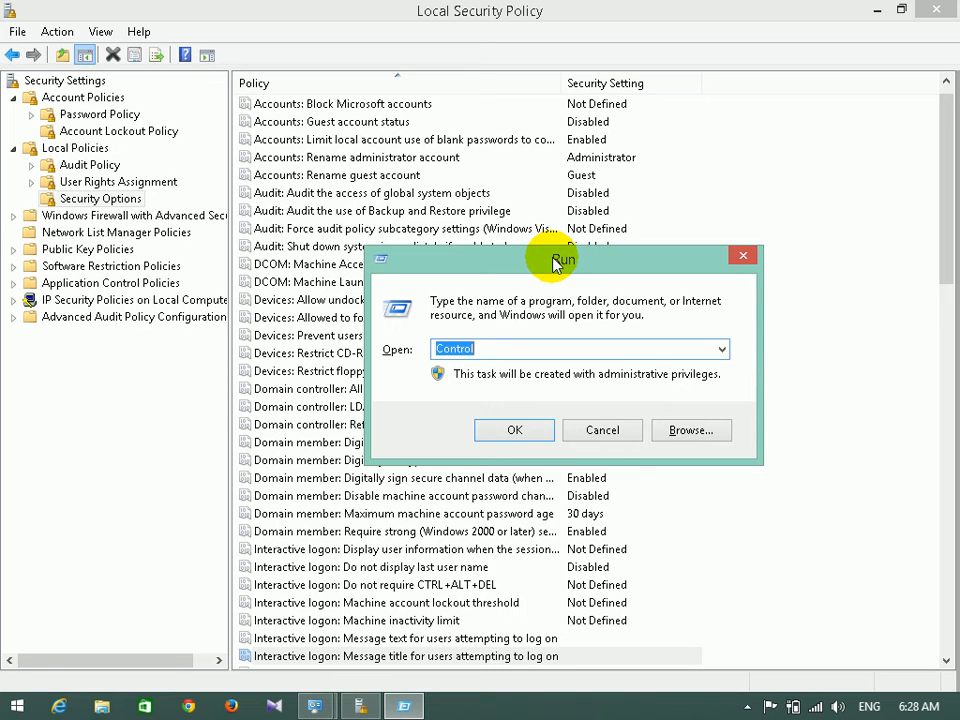
pyautogui.click(721, 349)
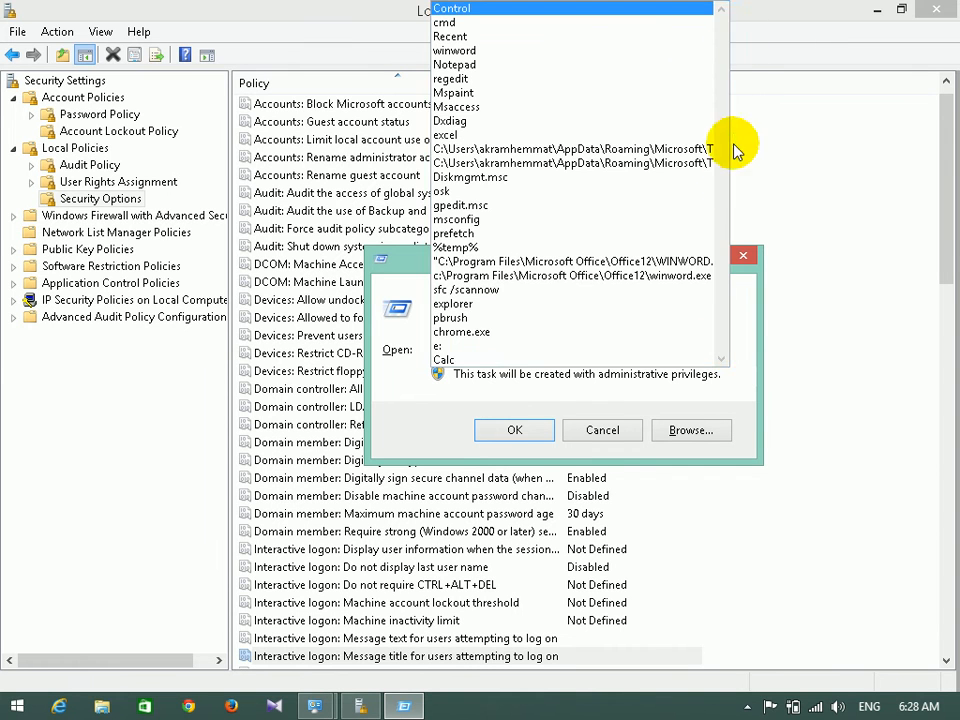
pyautogui.click(754, 291)
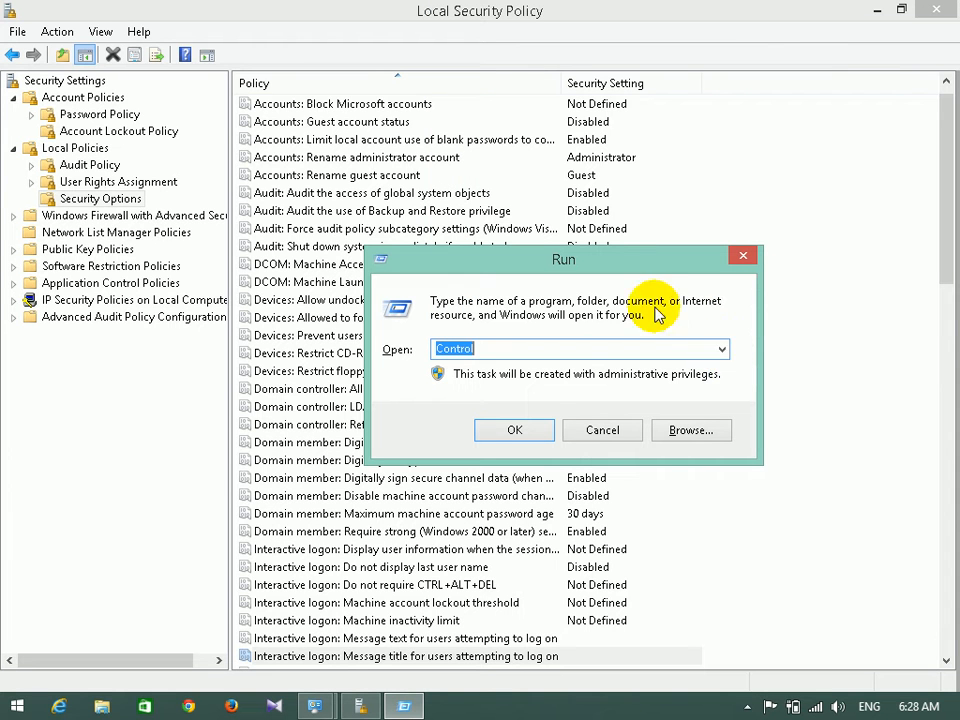
pyautogui.click(513, 347)
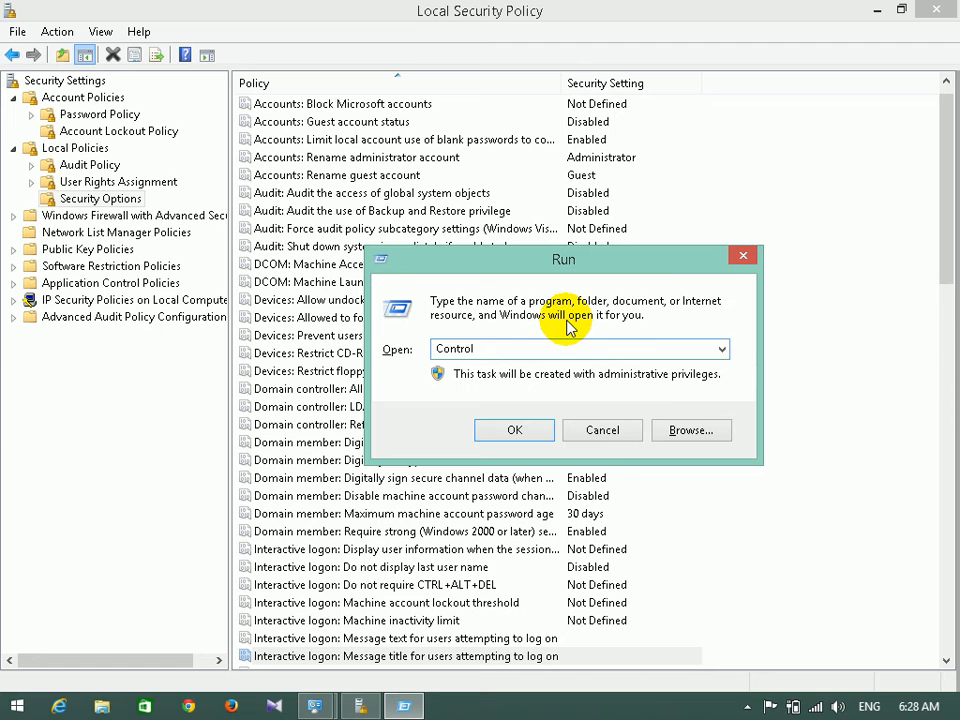
pyautogui.click(603, 430)
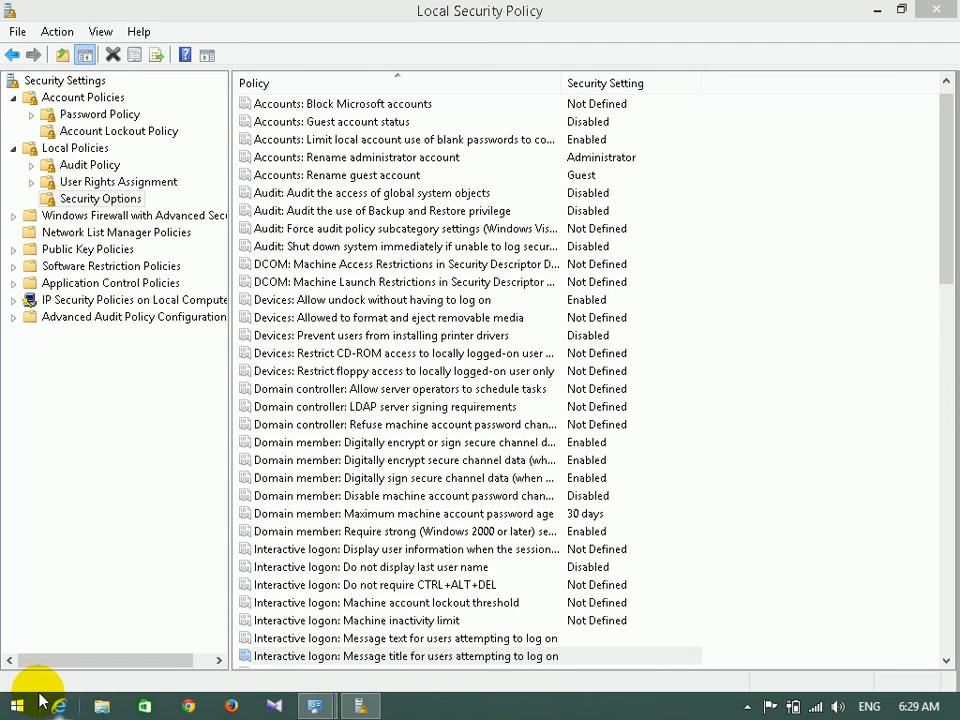
pyautogui.press('super+r')
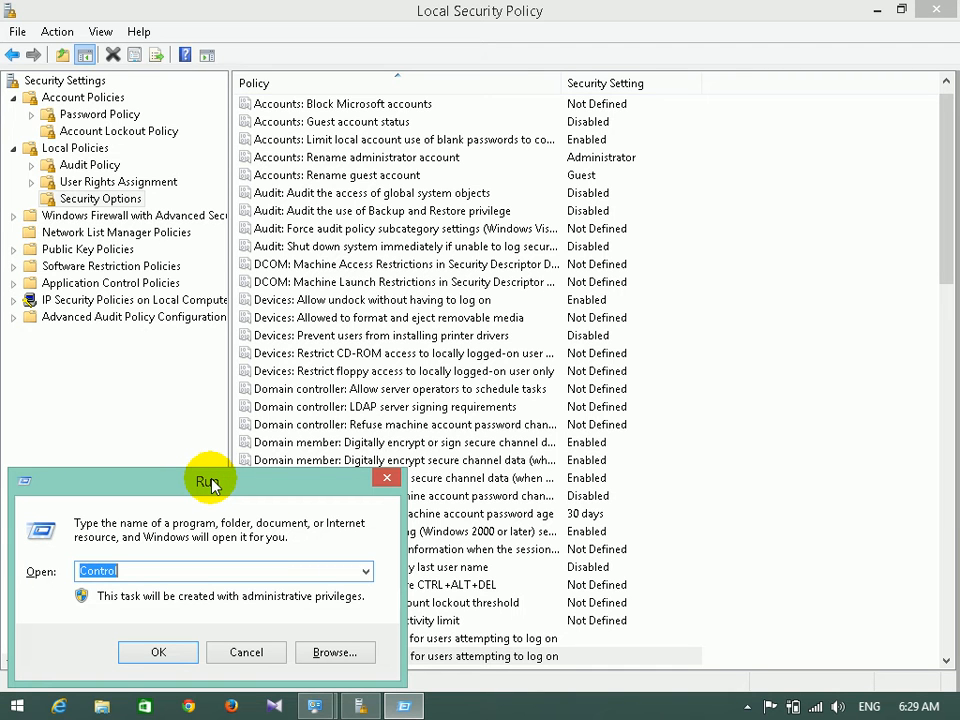
pyautogui.click(244, 656)
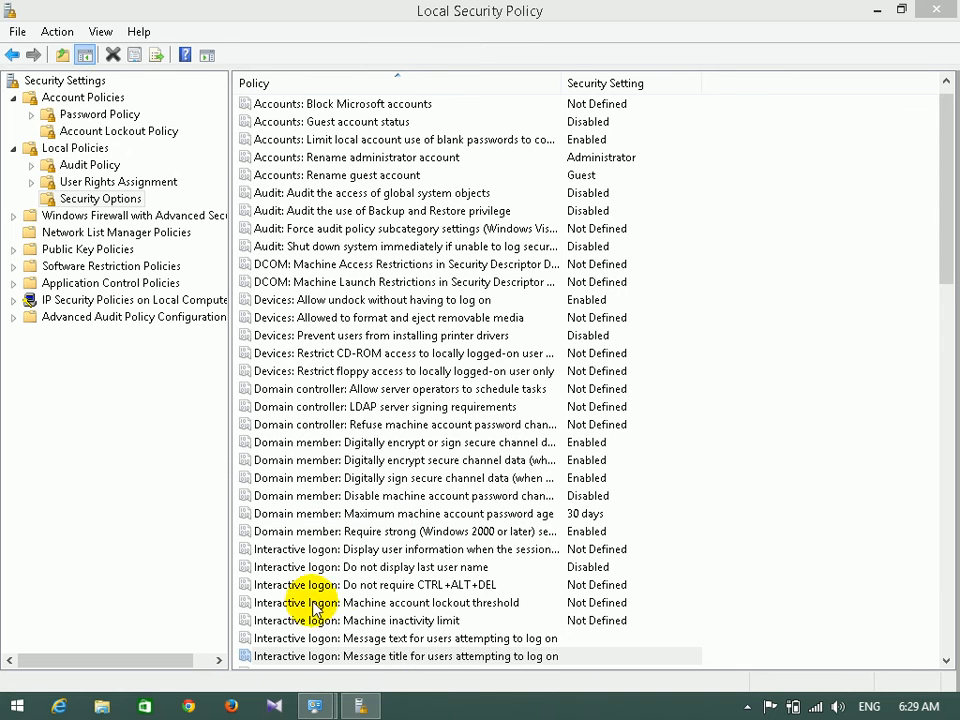
# Open the 'Interactive logon: Message text for users attempting to log on' policy and click into its empty text box.
pyautogui.doubleClick(385, 638)
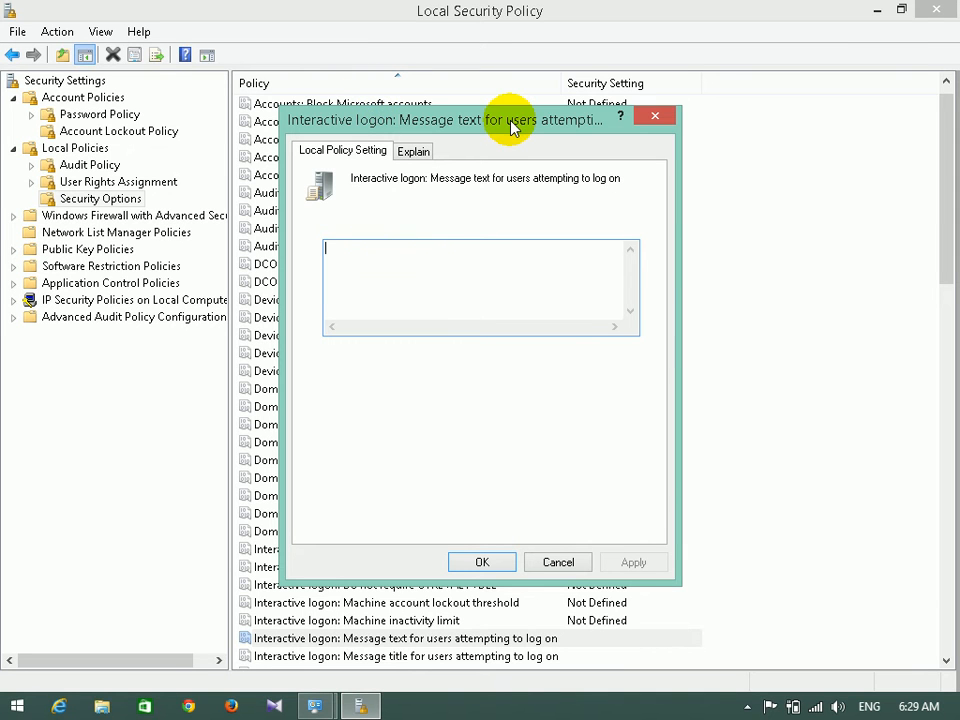
pyautogui.click(435, 279)
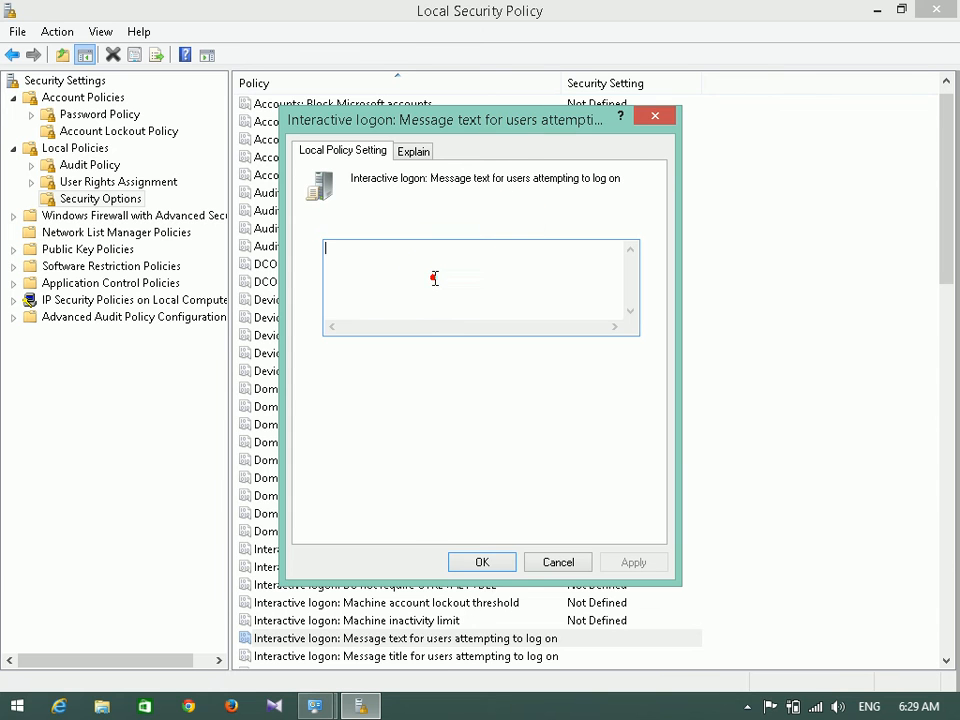
pyautogui.click(558, 562)
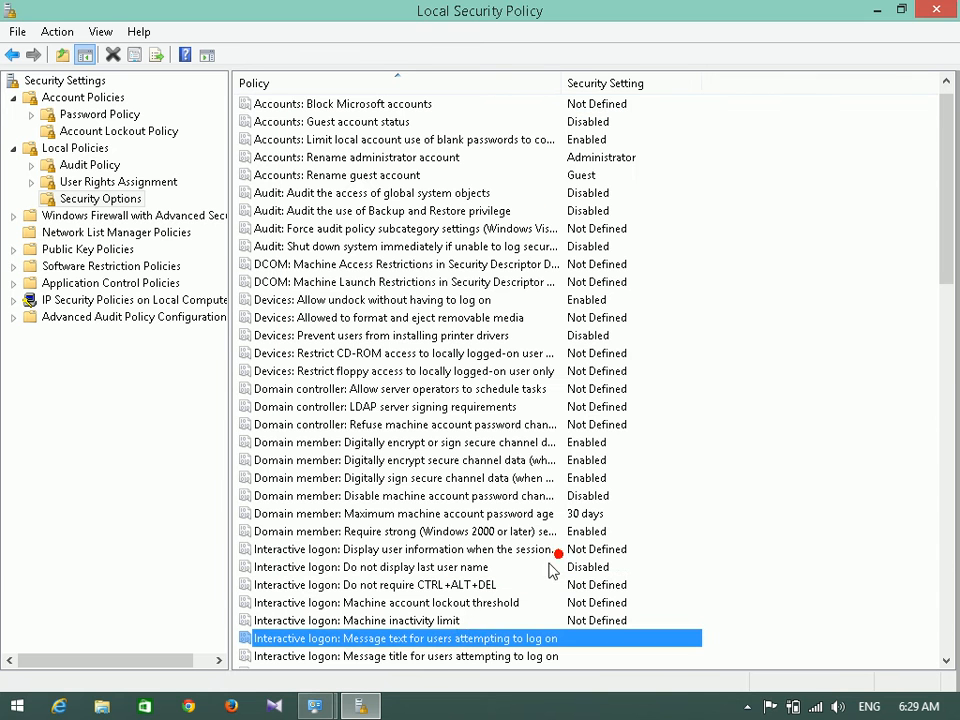
pyautogui.doubleClick(462, 659)
pyautogui.click(332, 246)
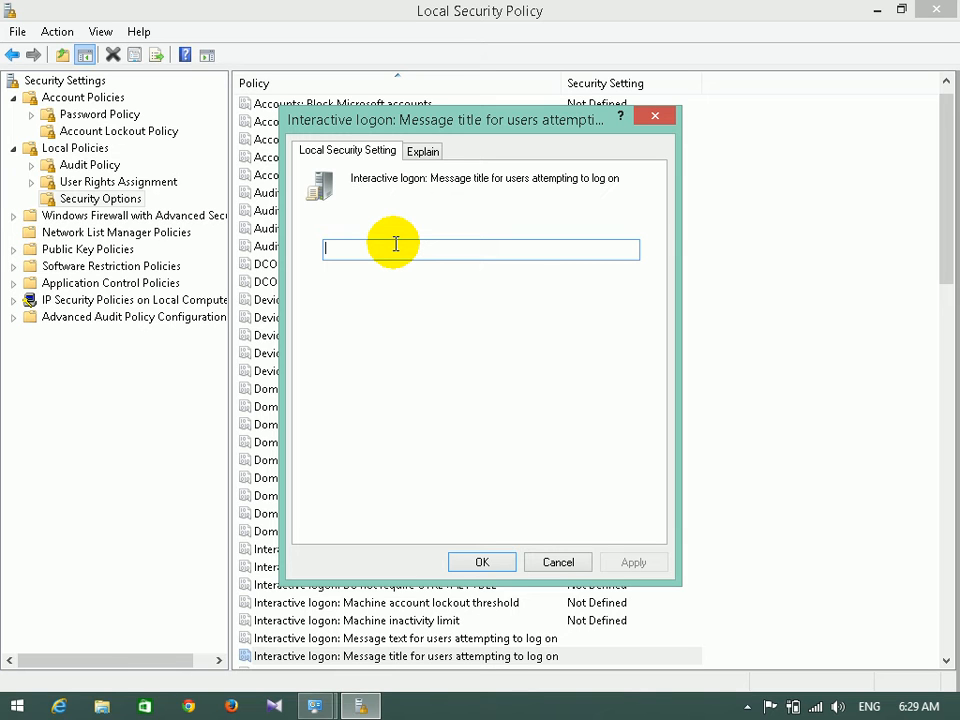
pyautogui.click(477, 560)
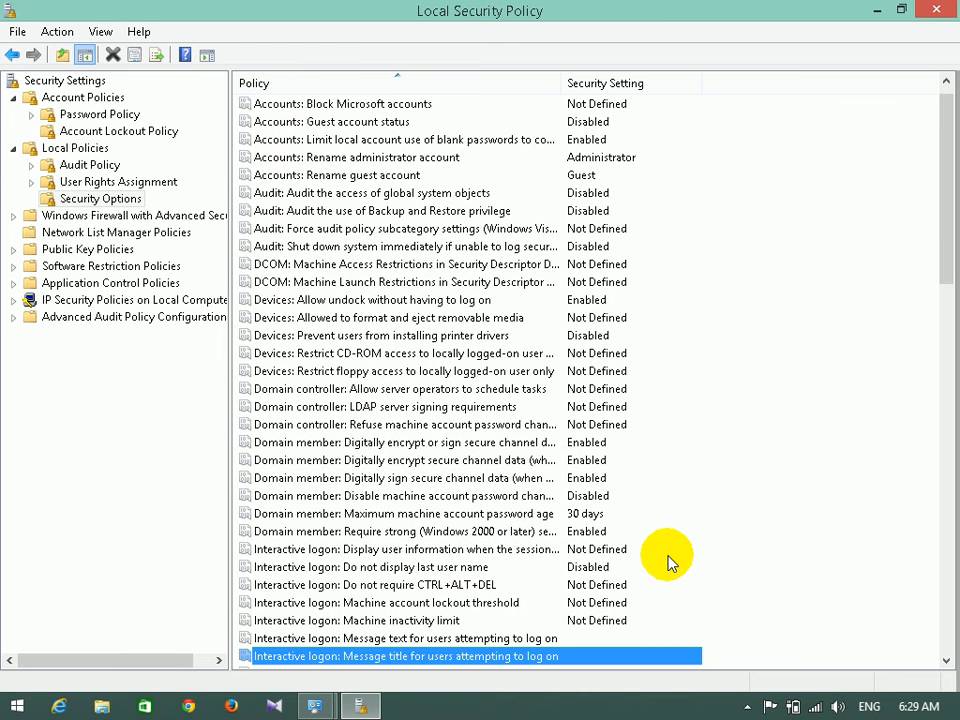
# Close Local Security Policy and Administrative Tools, then refresh the desktop twice.
pyautogui.click(943, 10)
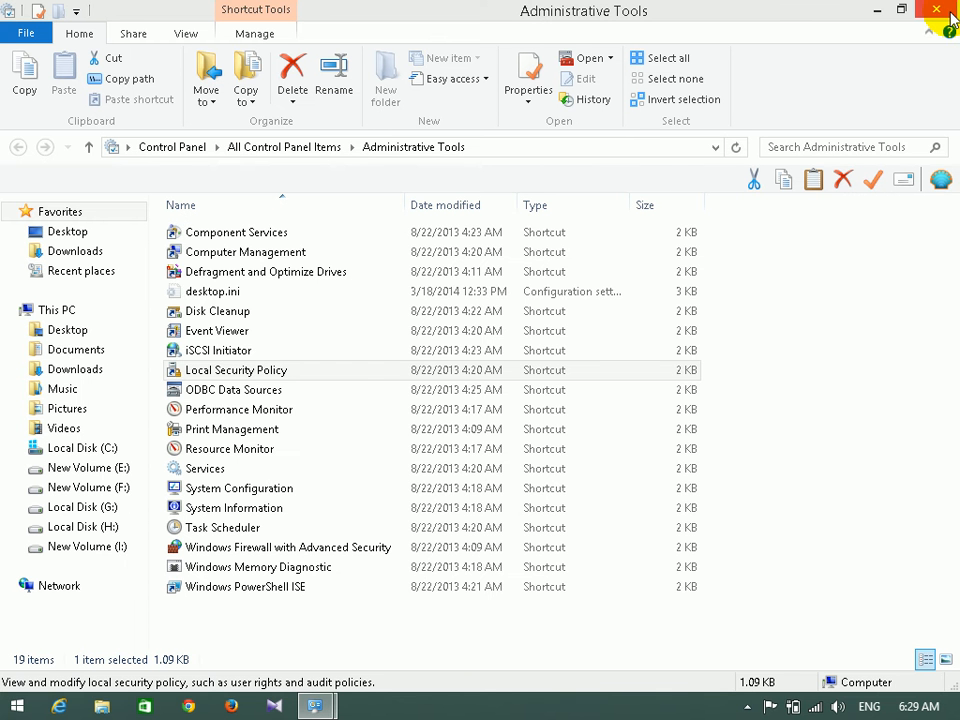
pyautogui.click(950, 12)
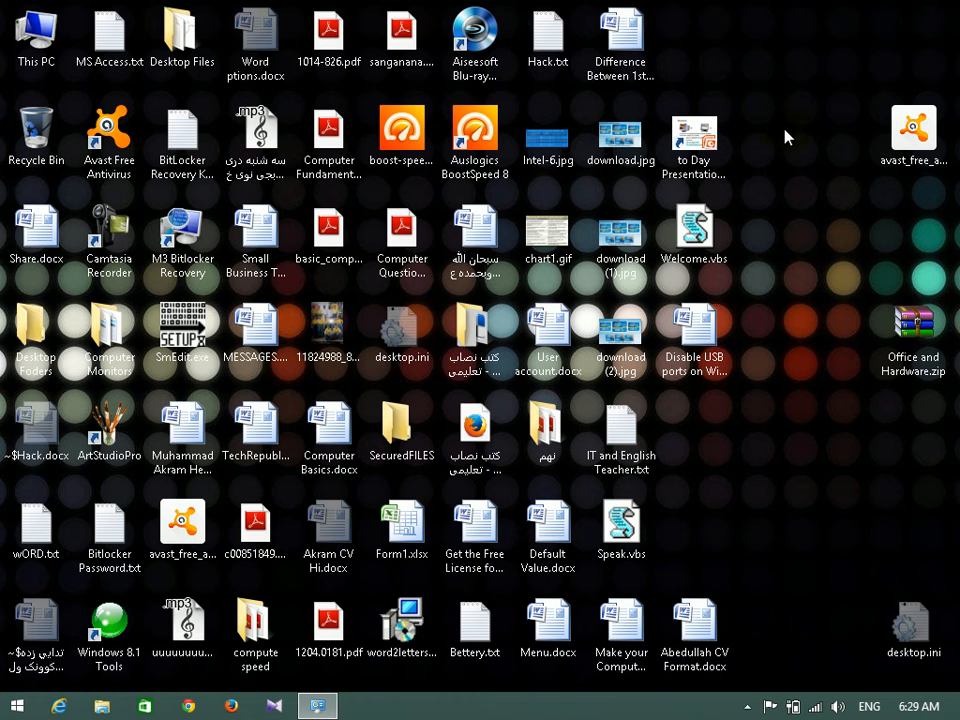
pyautogui.rightClick(726, 139)
pyautogui.click(806, 207)
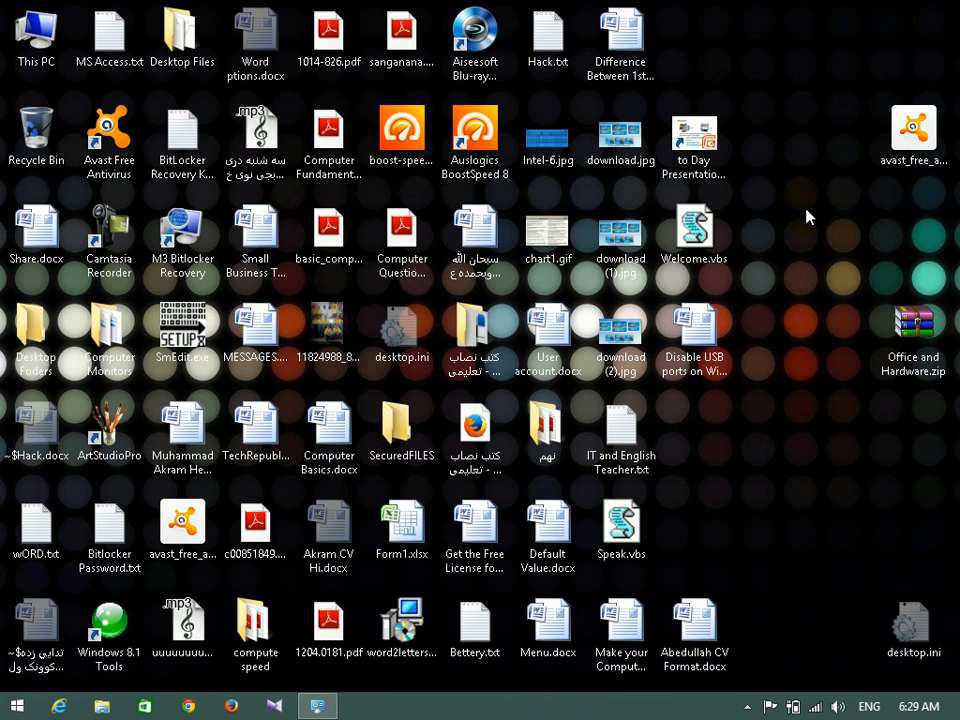
pyautogui.rightClick(805, 210)
pyautogui.click(822, 284)
# Run winword from the Run box to start Word with a blank Document1.
pyautogui.press('super+r')
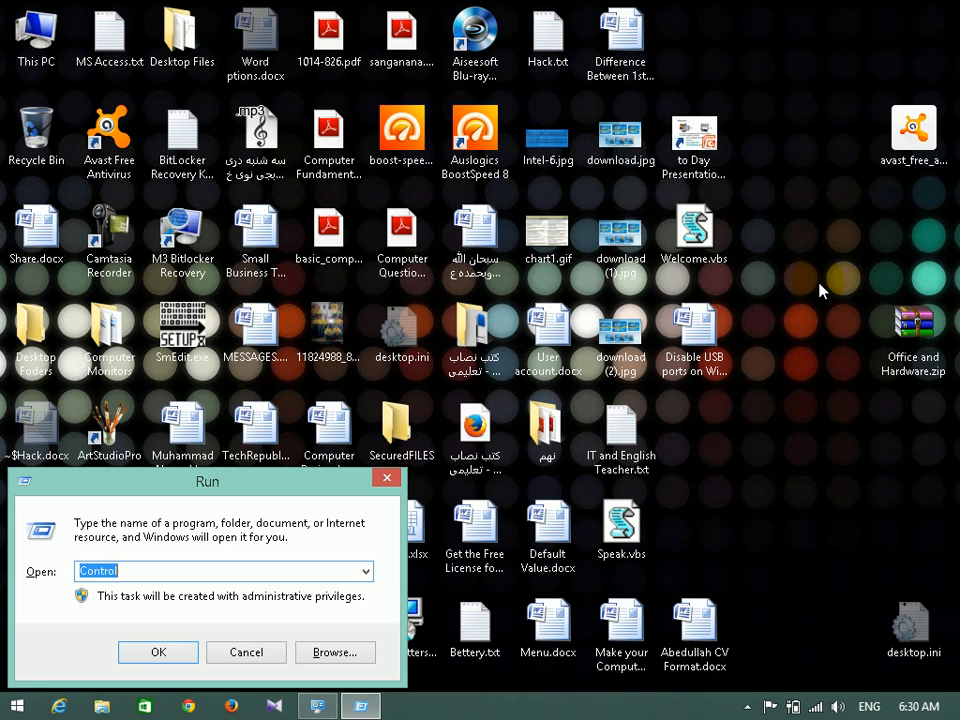
pyautogui.write('winword')
pyautogui.press('Return')
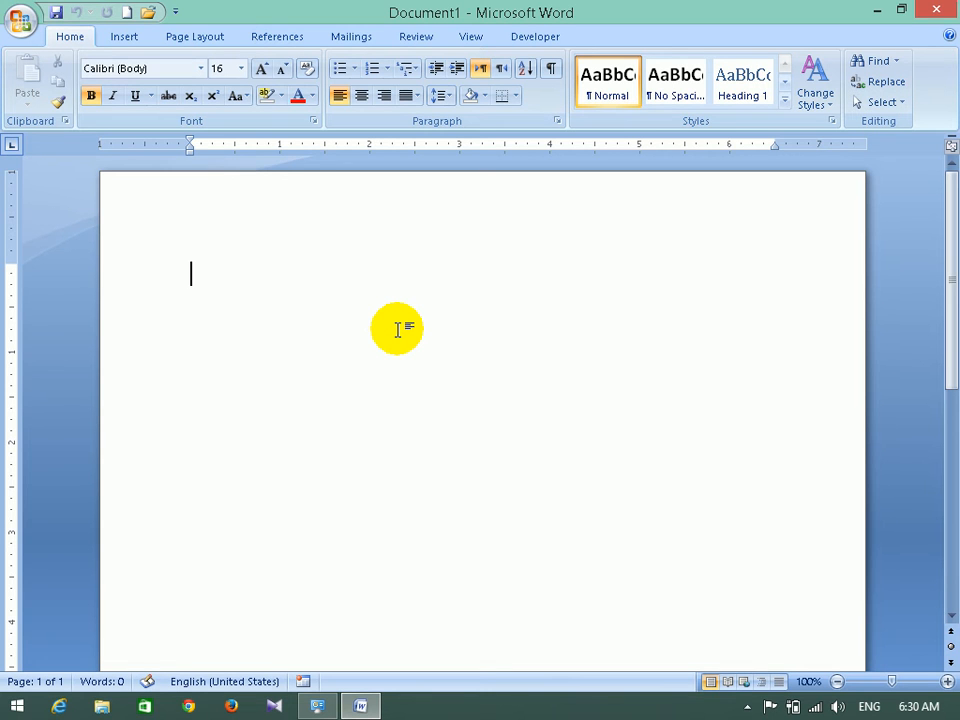
# Type a numbered list: Bulit in user account, Non Bulit in user account, System user account.
pyautogui.write('1.')
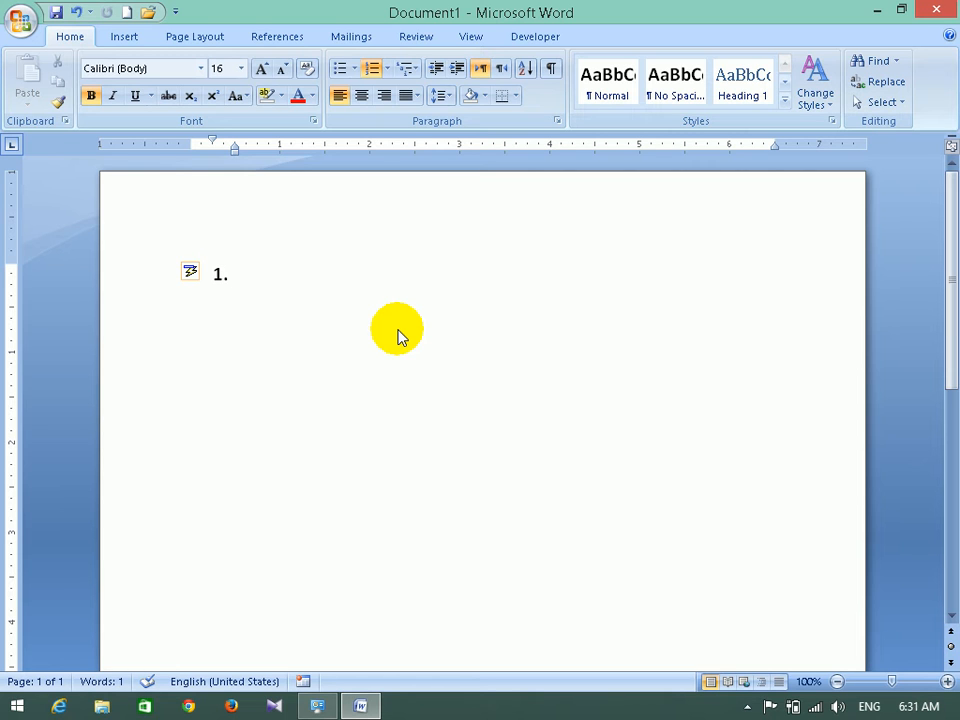
pyautogui.write('Bulit in ')
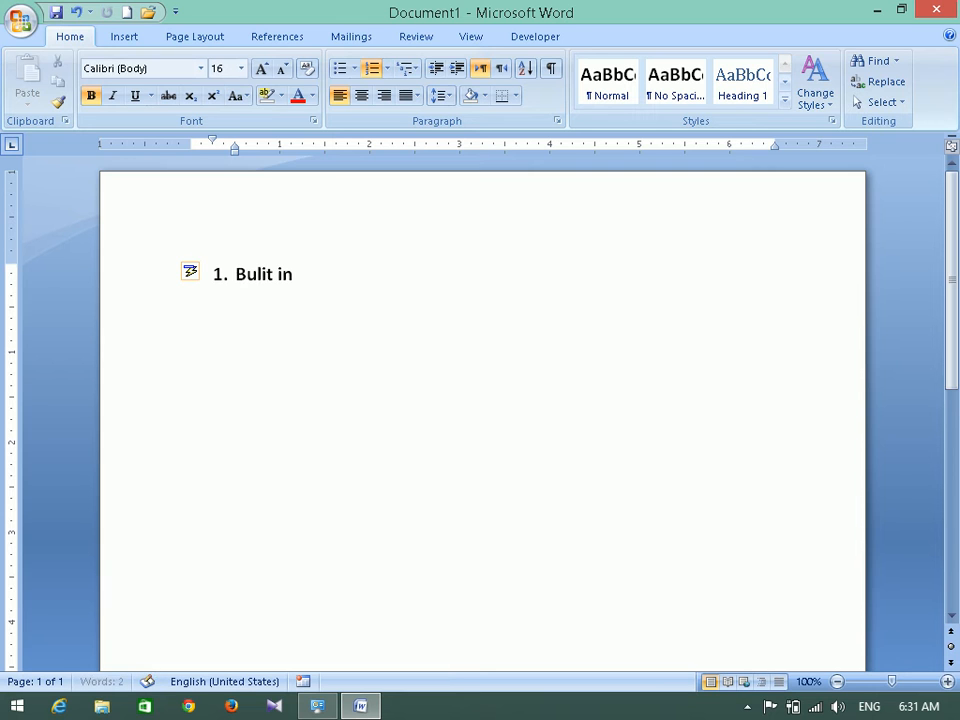
pyautogui.write('ue')
pyautogui.press('BackSpace')
pyautogui.write('ser accoun')
pyautogui.write('t')
pyautogui.press('Return')
pyautogui.write('No')
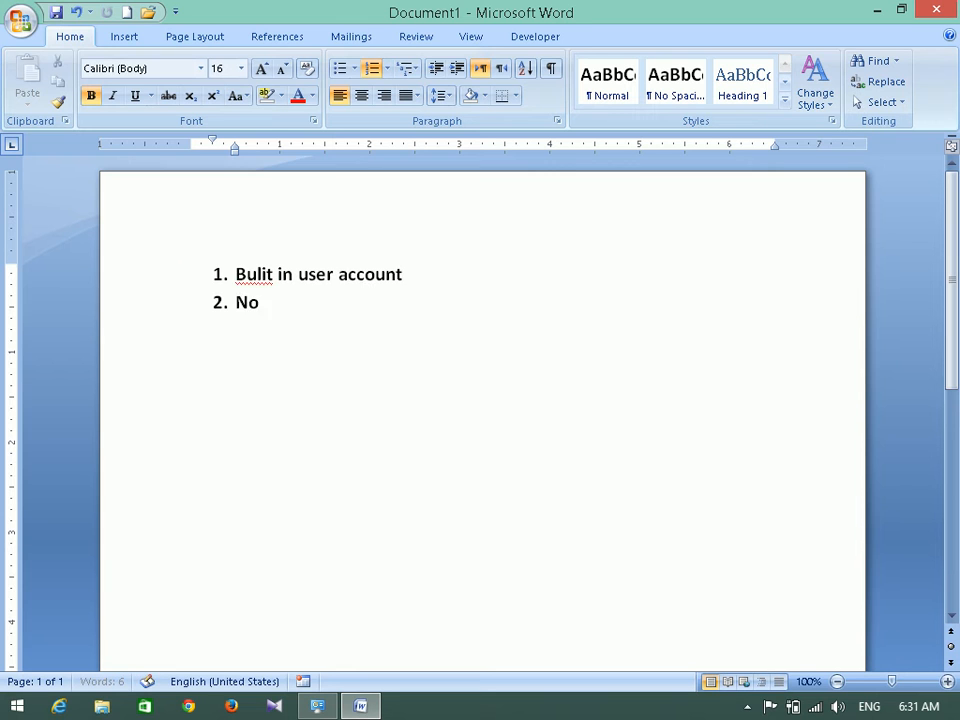
pyautogui.write('n Bulit i')
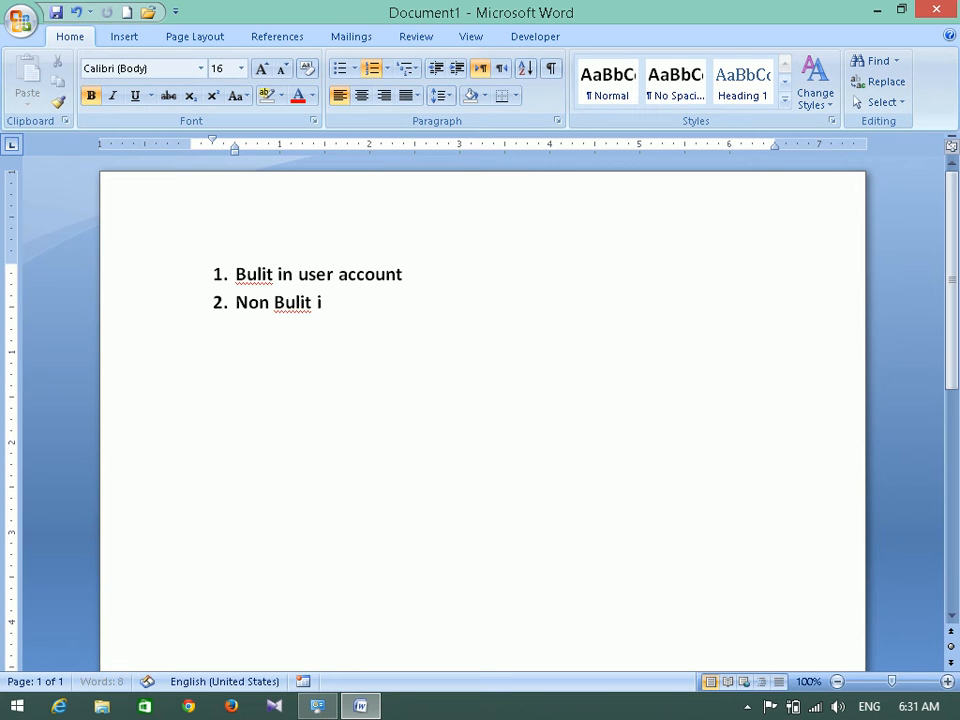
pyautogui.write('n user account')
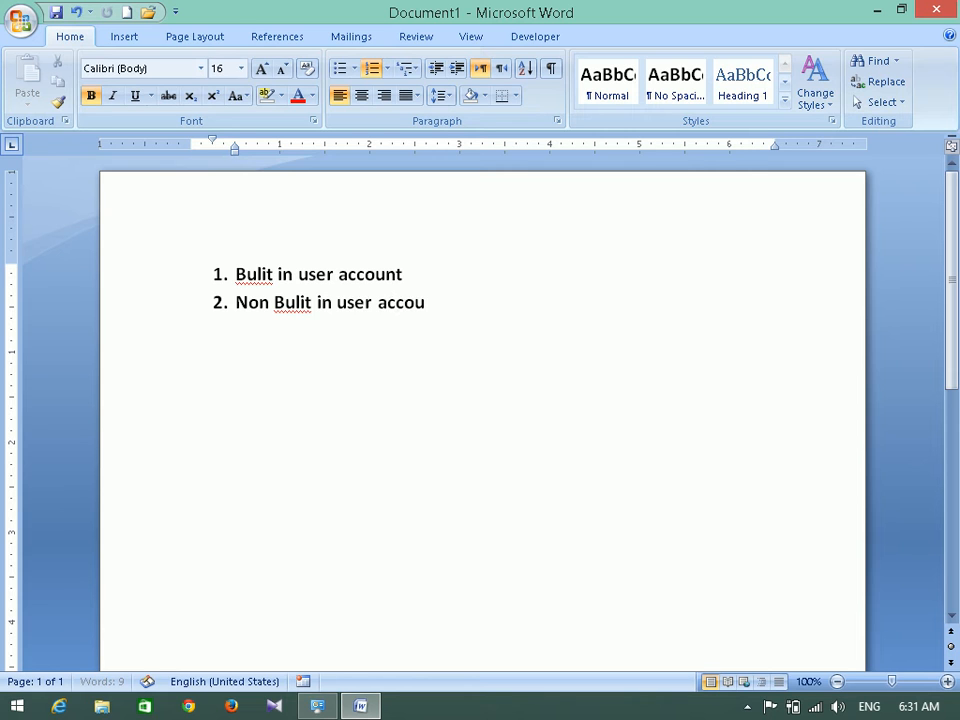
pyautogui.press('Return')
pyautogui.write('System u')
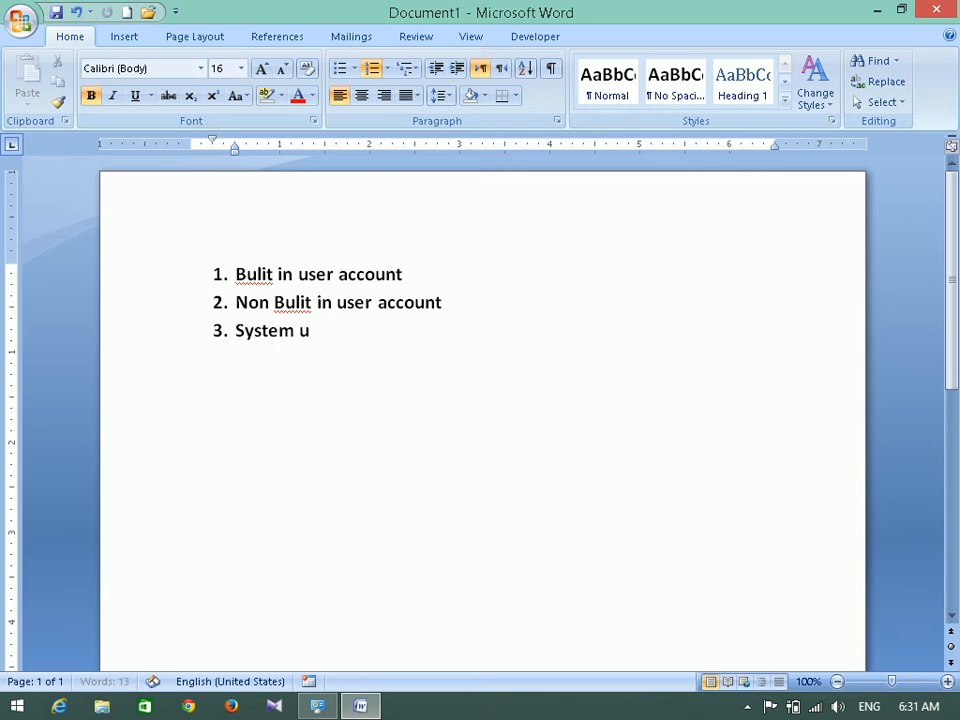
pyautogui.write('ser accoun')
pyautogui.press('BackSpace')
pyautogui.press('BackSpace')
pyautogui.write('count')
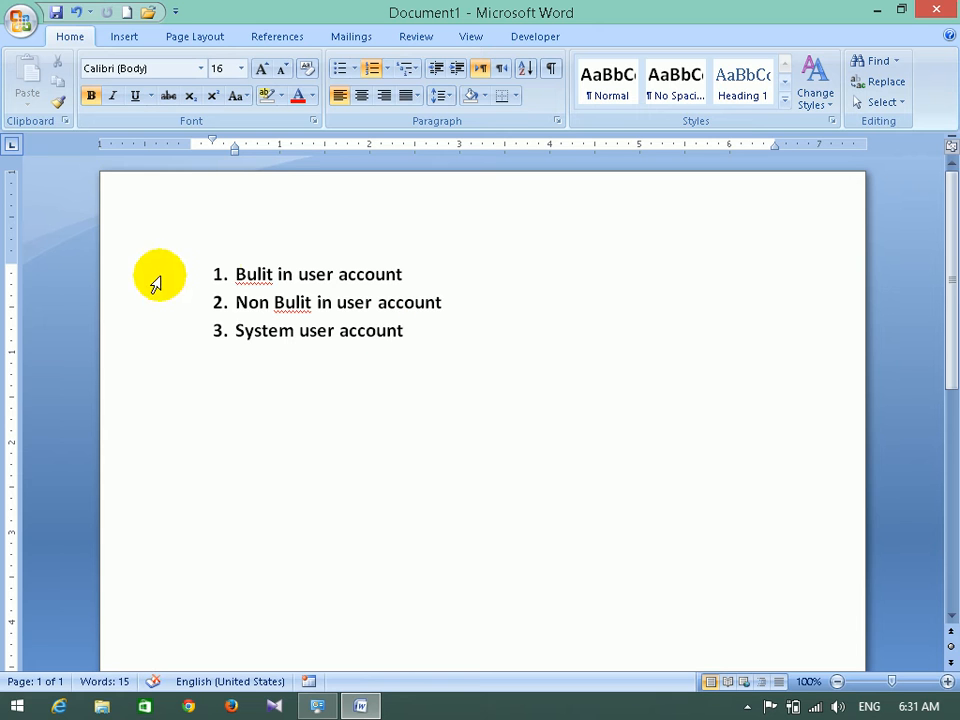
# Correct both misspelled 'Bulit' words in items 1 and 2 to 'Built'.
pyautogui.click(260, 270)
pyautogui.click(289, 299)
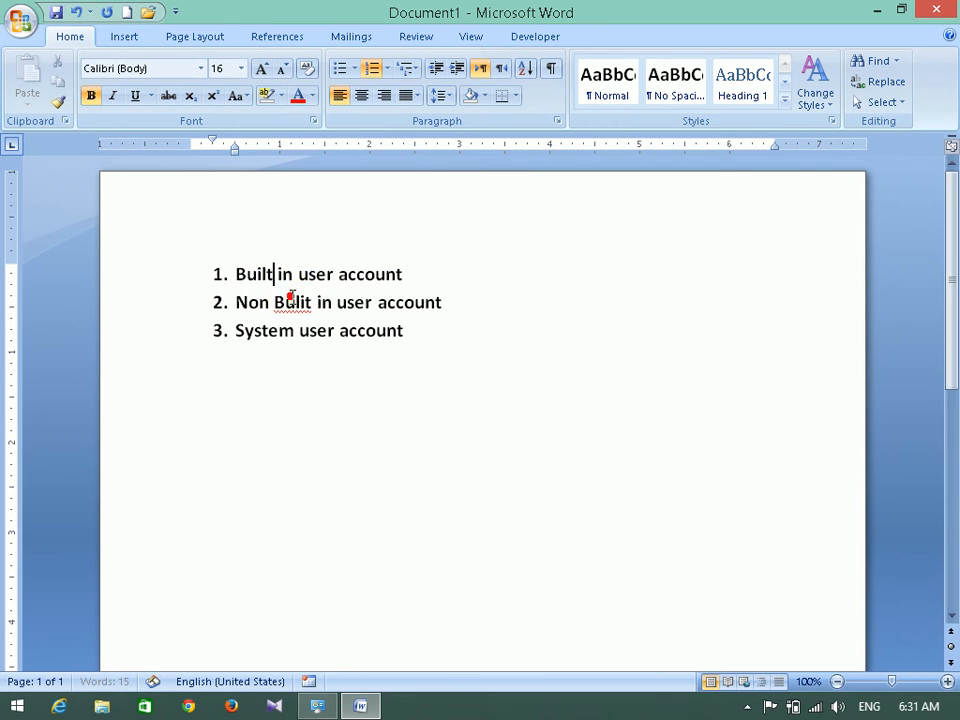
pyautogui.rightClick(289, 303)
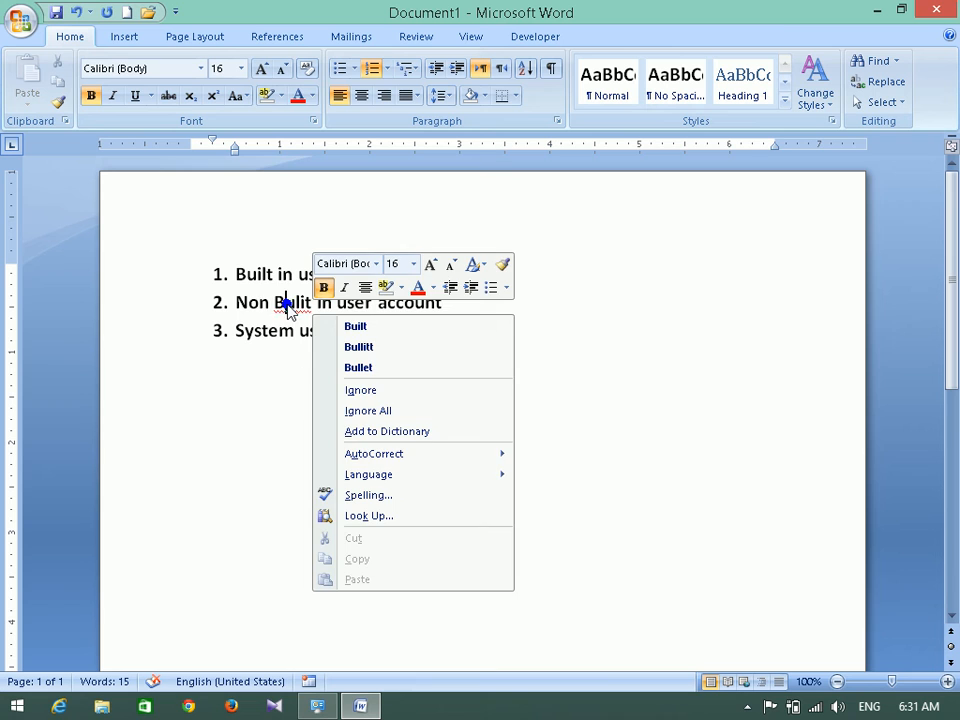
pyautogui.click(357, 326)
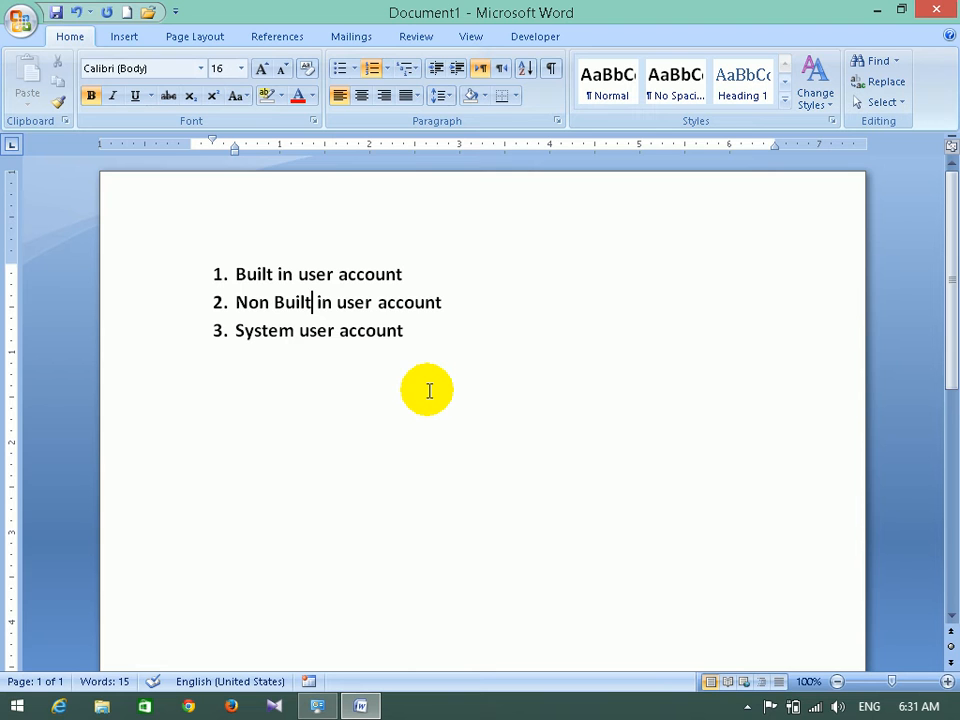
# Add an empty unnumbered line below the first list item.
pyautogui.click(416, 272)
pyautogui.press('Return')
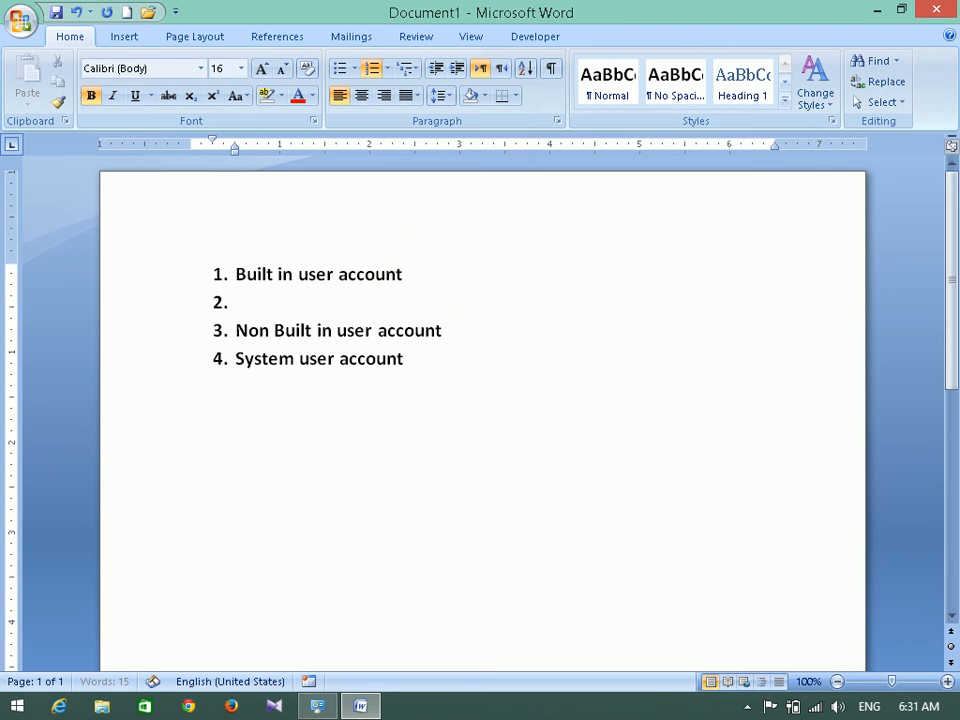
pyautogui.press('BackSpace')
pyautogui.press('Return')
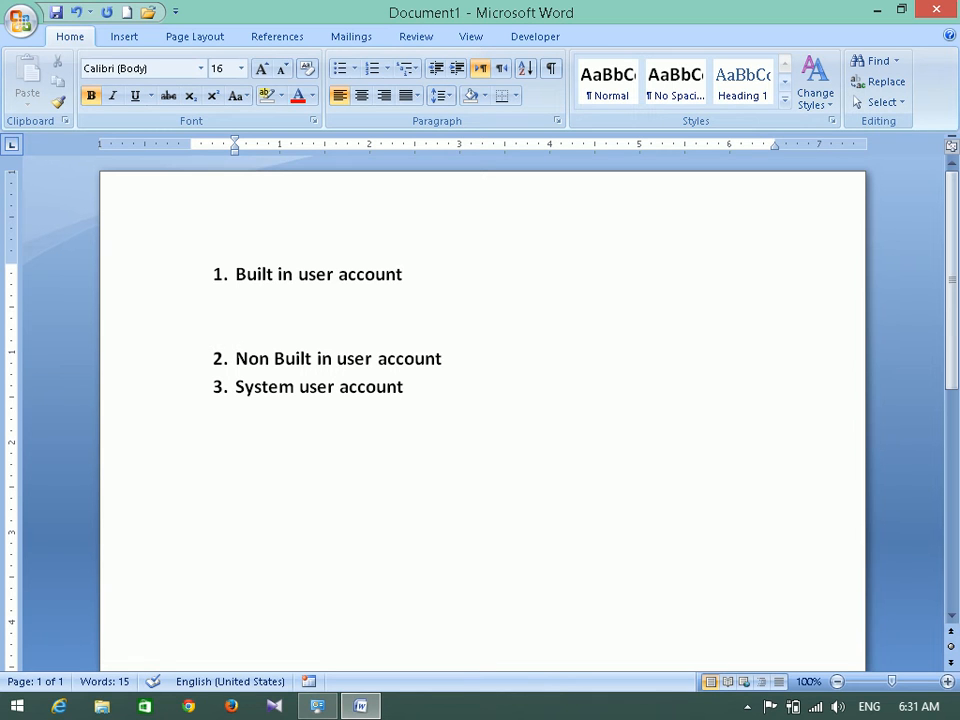
pyautogui.press('BackSpace')
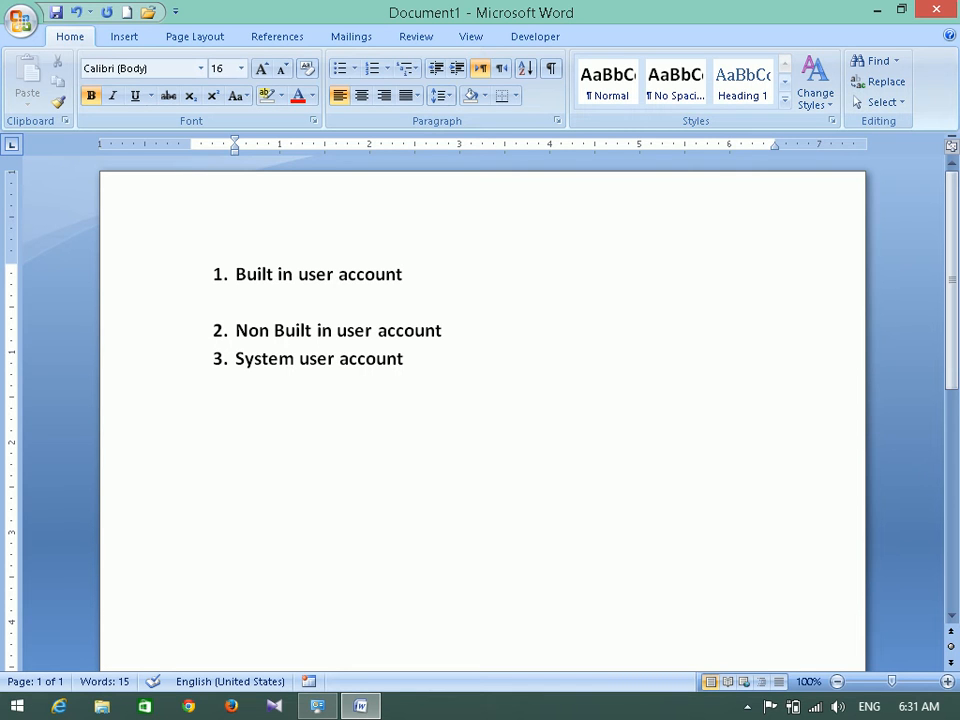
# Enter Guest and Administrator on unnumbered lines beneath Built in user account.
pyautogui.hotkey('ctrl', 'z')
pyautogui.hotkey('ctrl', 'z')
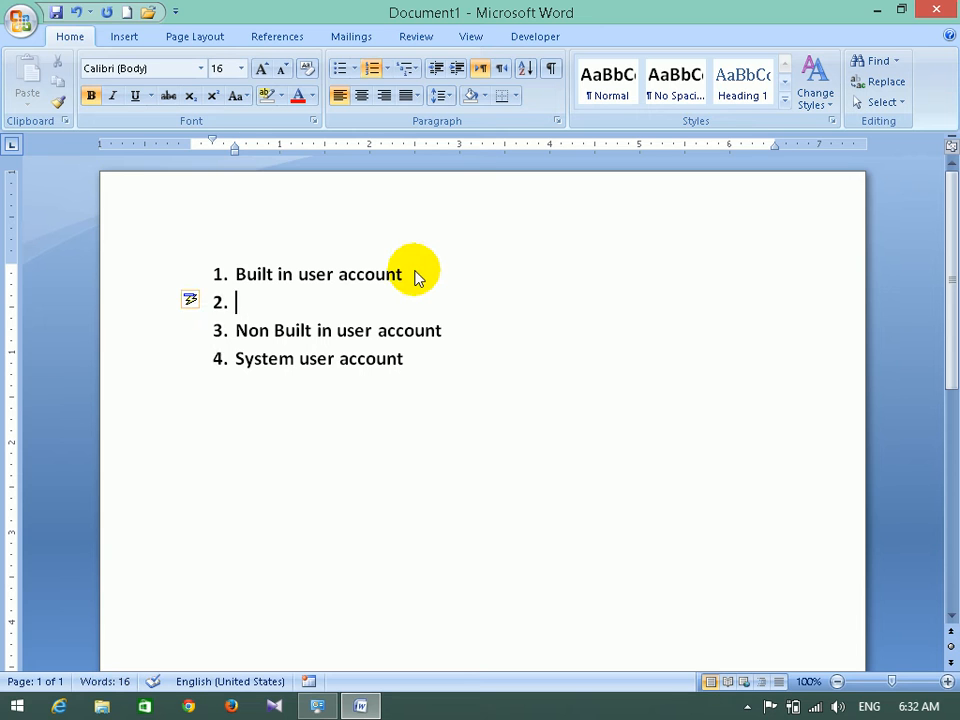
pyautogui.hotkey('ctrl', 'z')
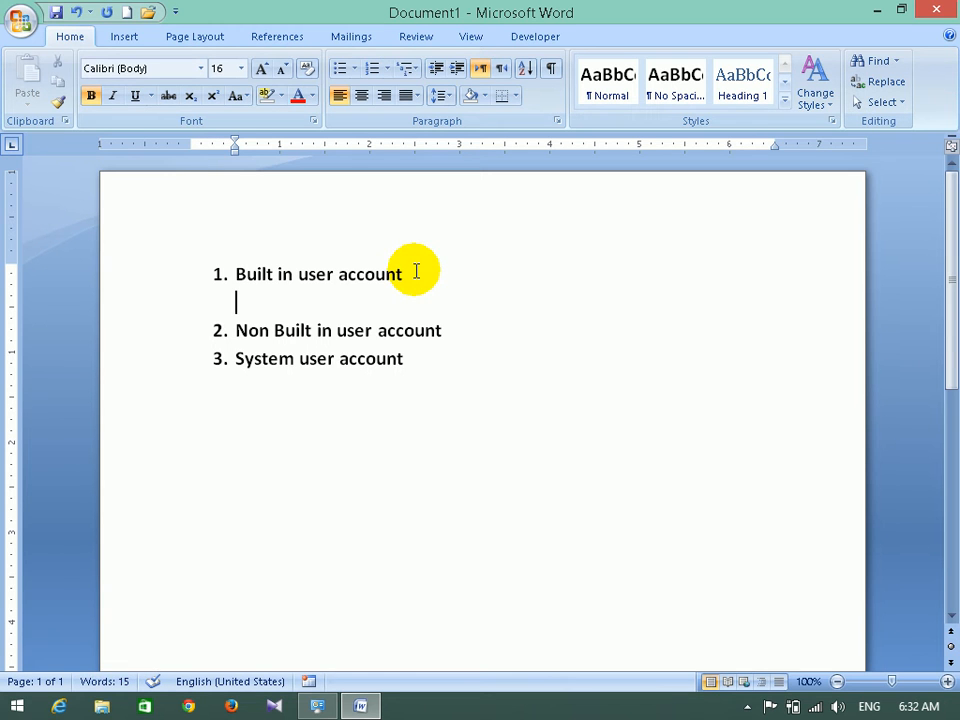
pyautogui.write('Guest')
pyautogui.press('Return')
pyautogui.write('Adminstrator')
pyautogui.press('BackSpace')
pyautogui.press('BackSpace')
pyautogui.press('BackSpace')
pyautogui.press('BackSpace')
pyautogui.press('BackSpace')
pyautogui.press('BackSpace')
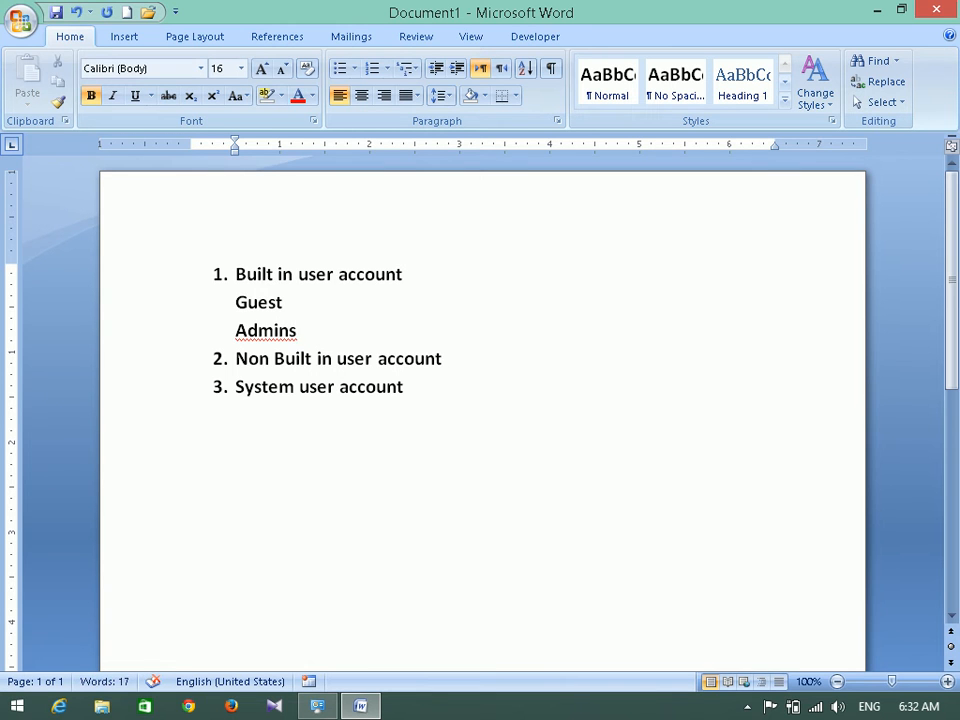
pyautogui.press('BackSpace')
pyautogui.write('istrator')
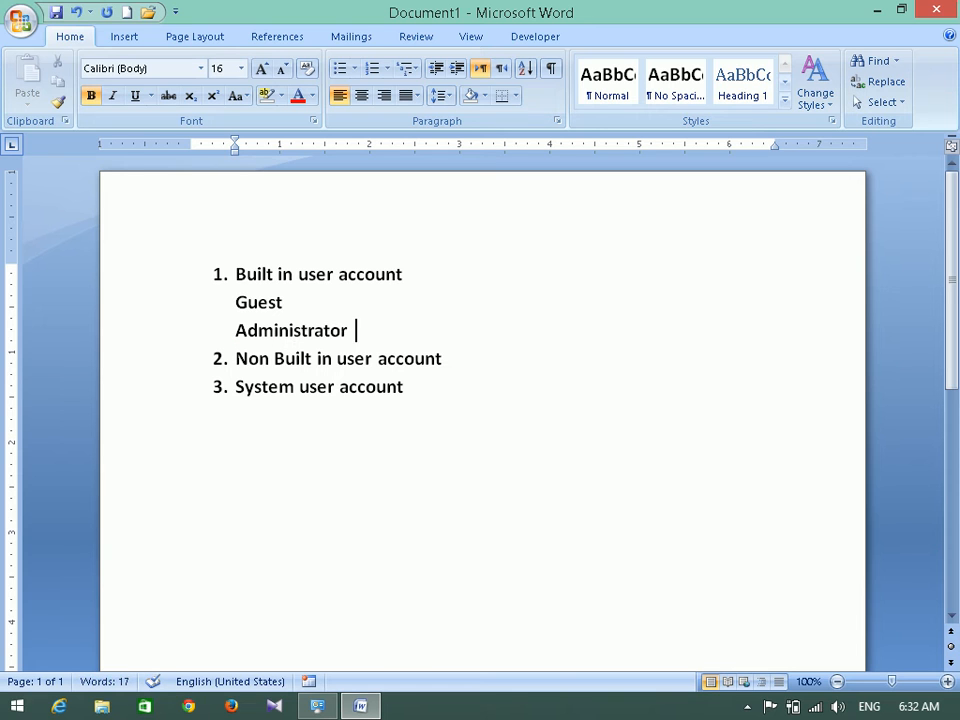
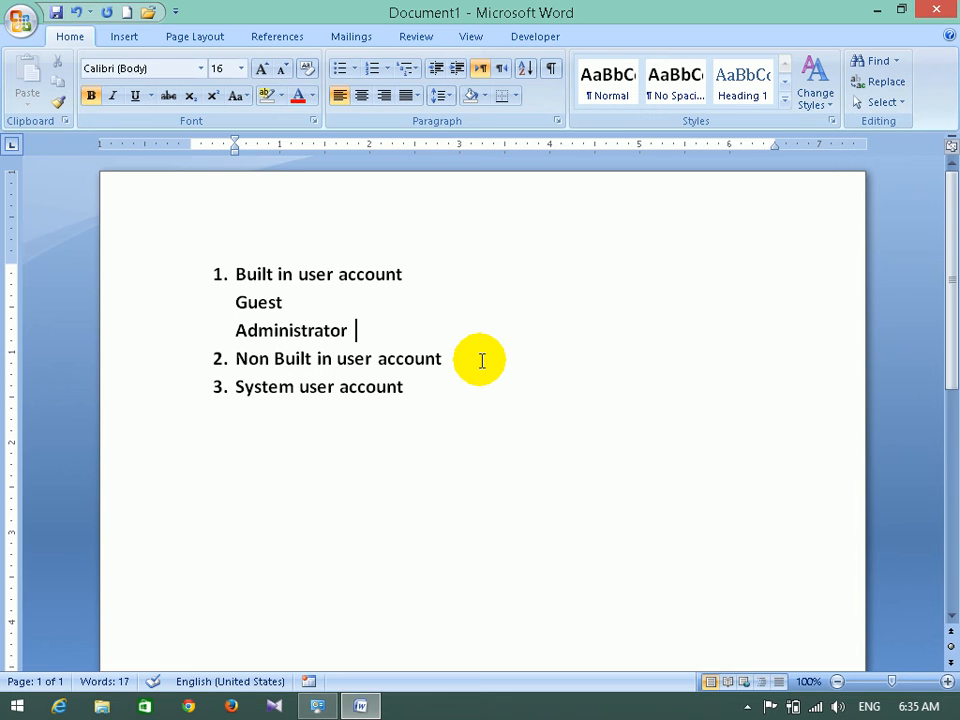
# Open Computer Management from This PC > Manage, maximize it, and list the local Users, selecting Administrator.
pyautogui.click(879, 12)
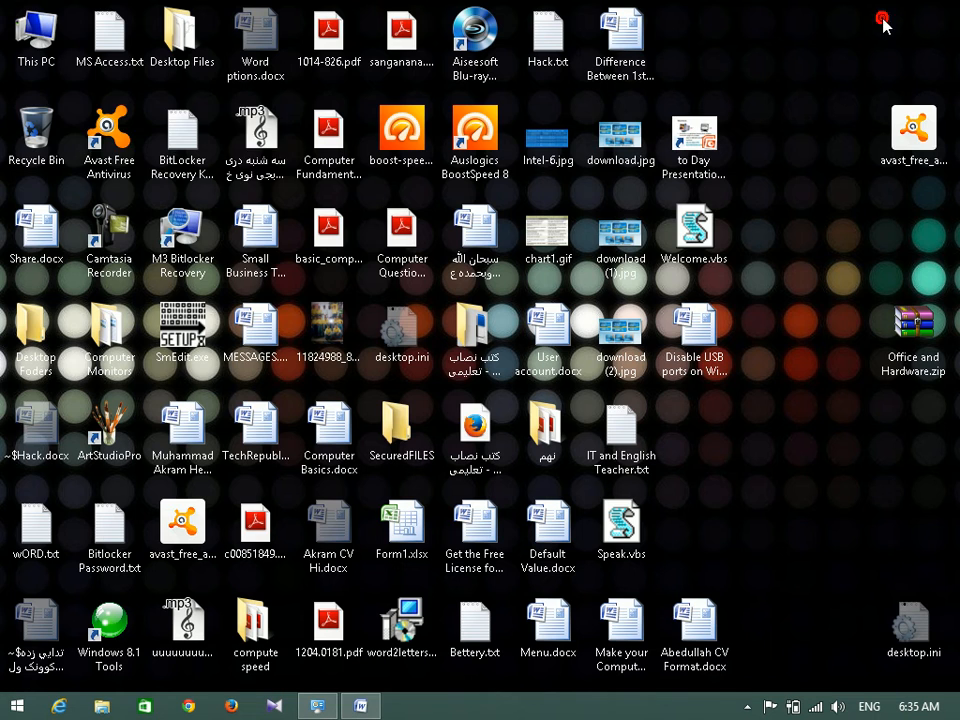
pyautogui.rightClick(25, 33)
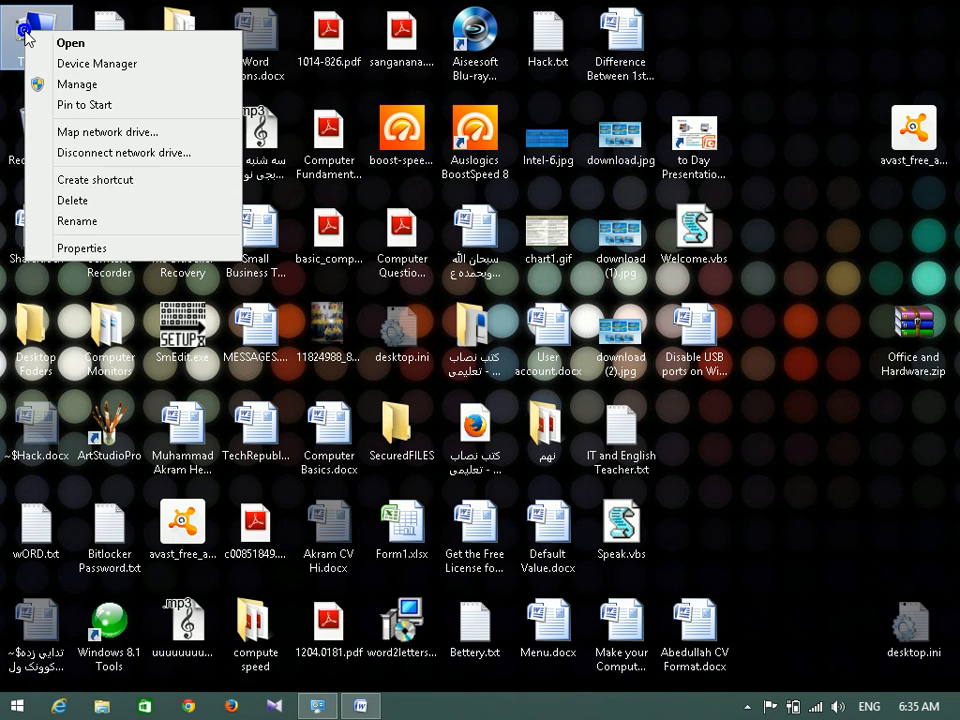
pyautogui.click(95, 85)
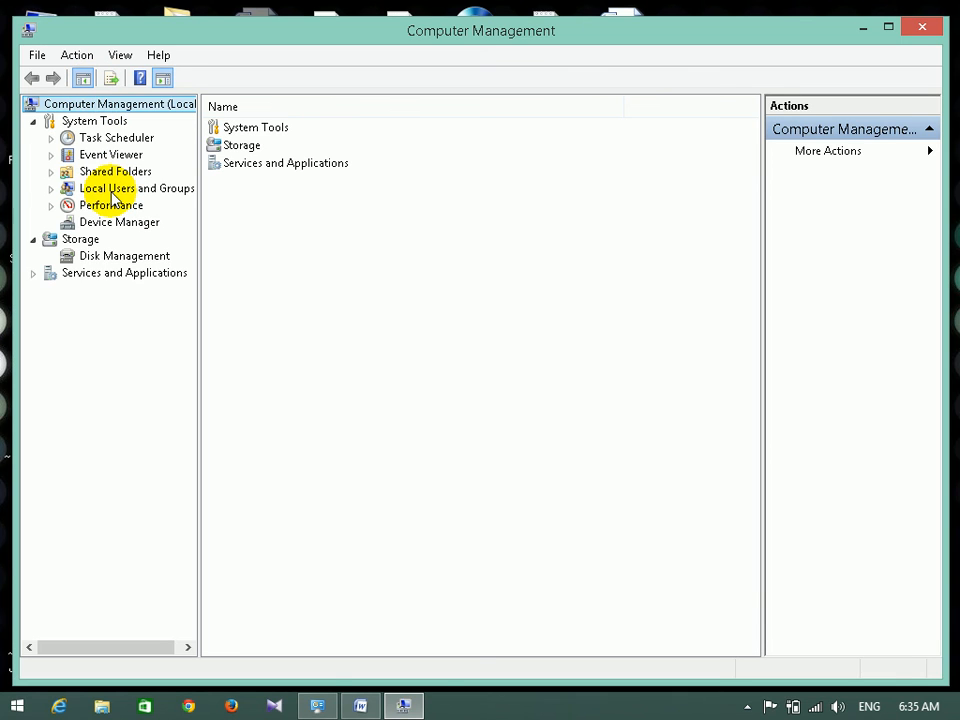
pyautogui.click(113, 190)
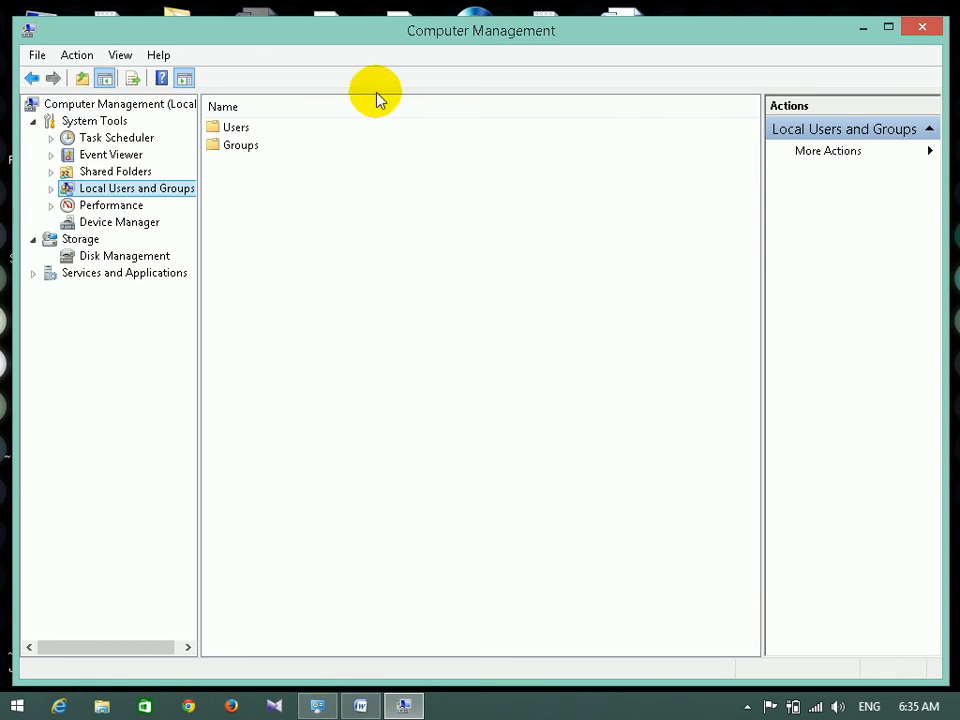
pyautogui.doubleClick(643, 36)
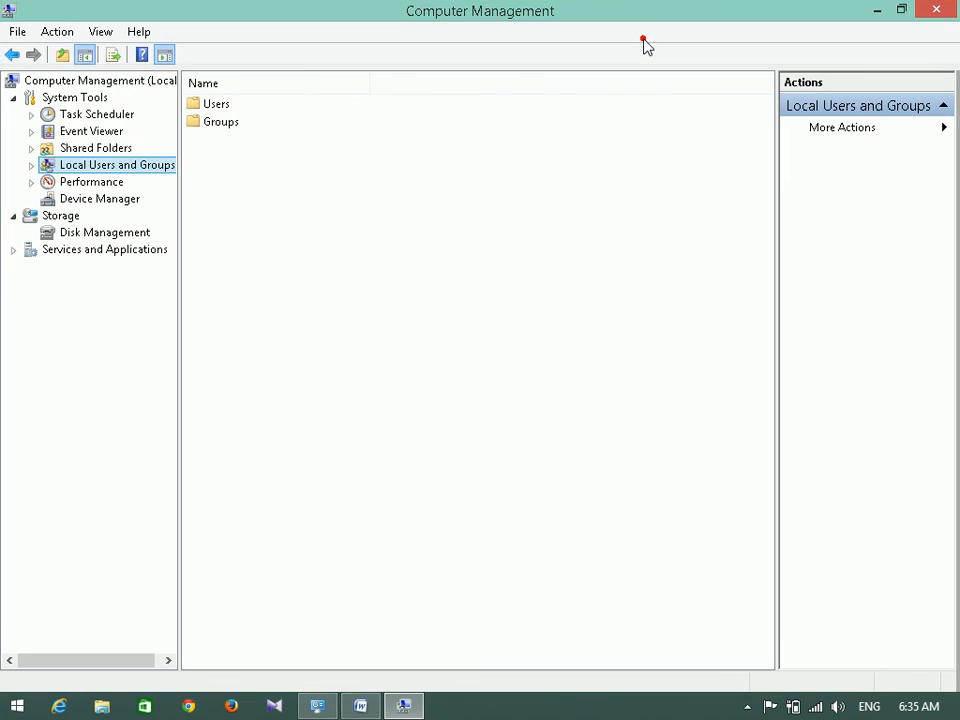
pyautogui.doubleClick(74, 172)
pyautogui.click(88, 182)
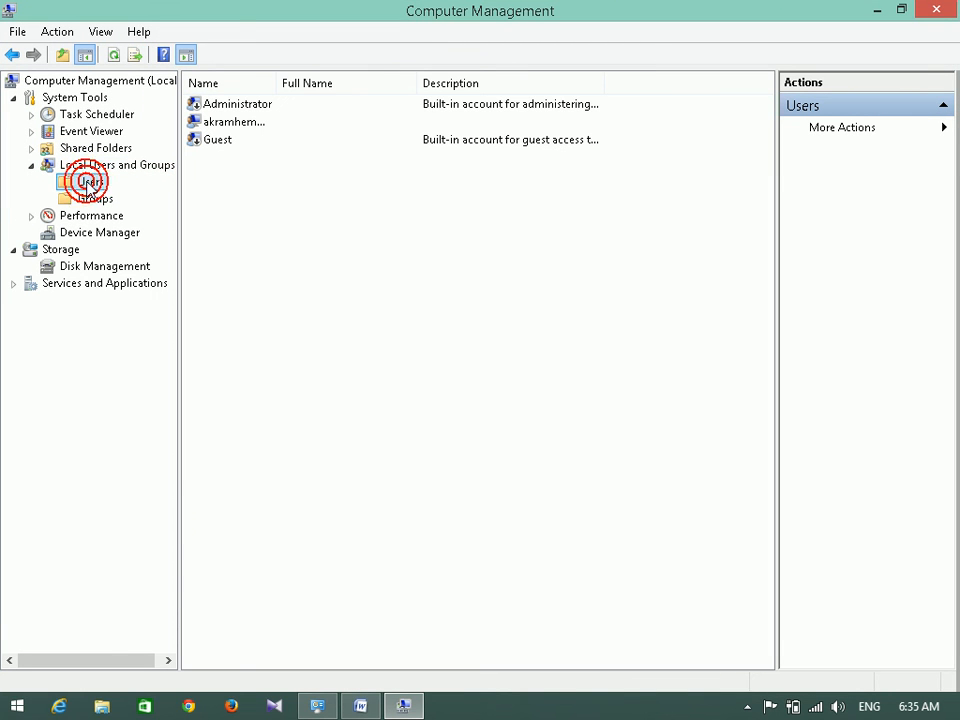
pyautogui.click(215, 106)
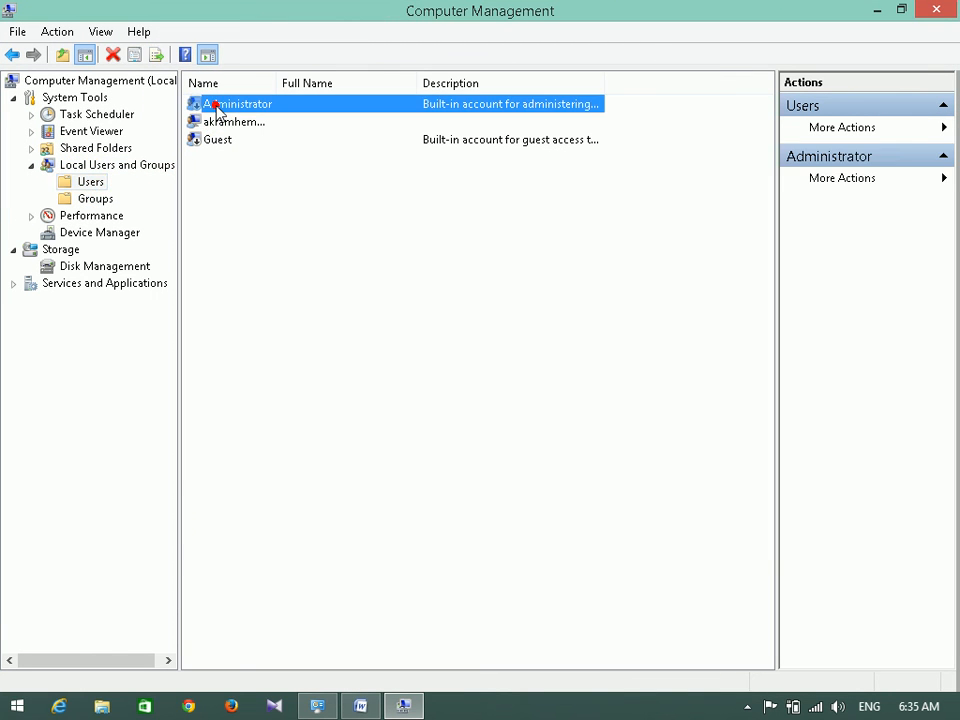
pyautogui.click(212, 142)
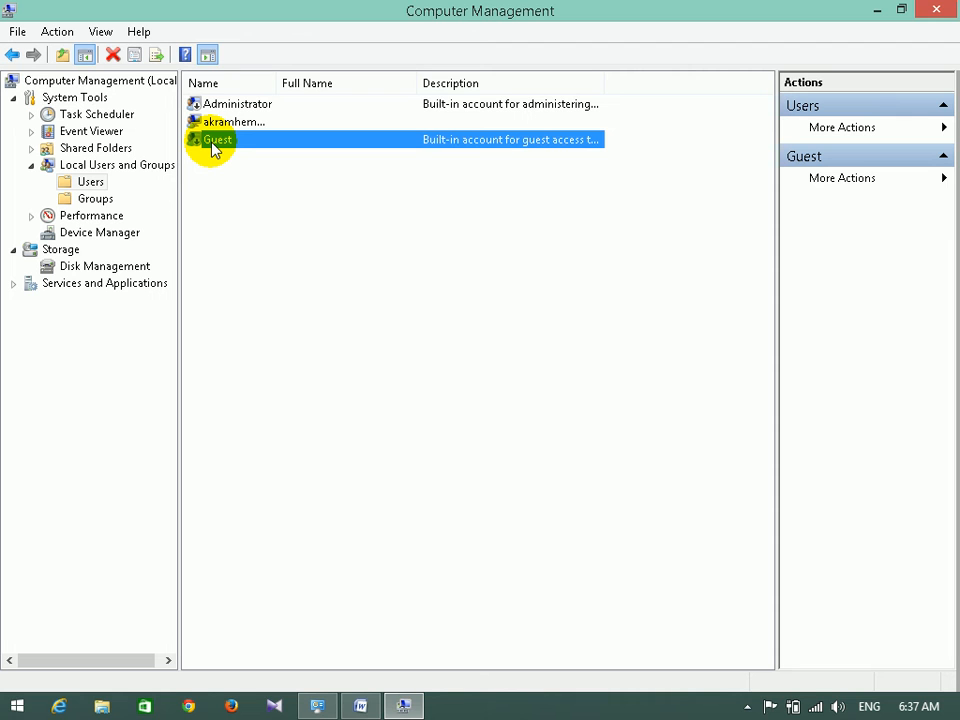
# View the Guest account's Properties, cancel without changes, and close Computer Management.
pyautogui.rightClick(211, 148)
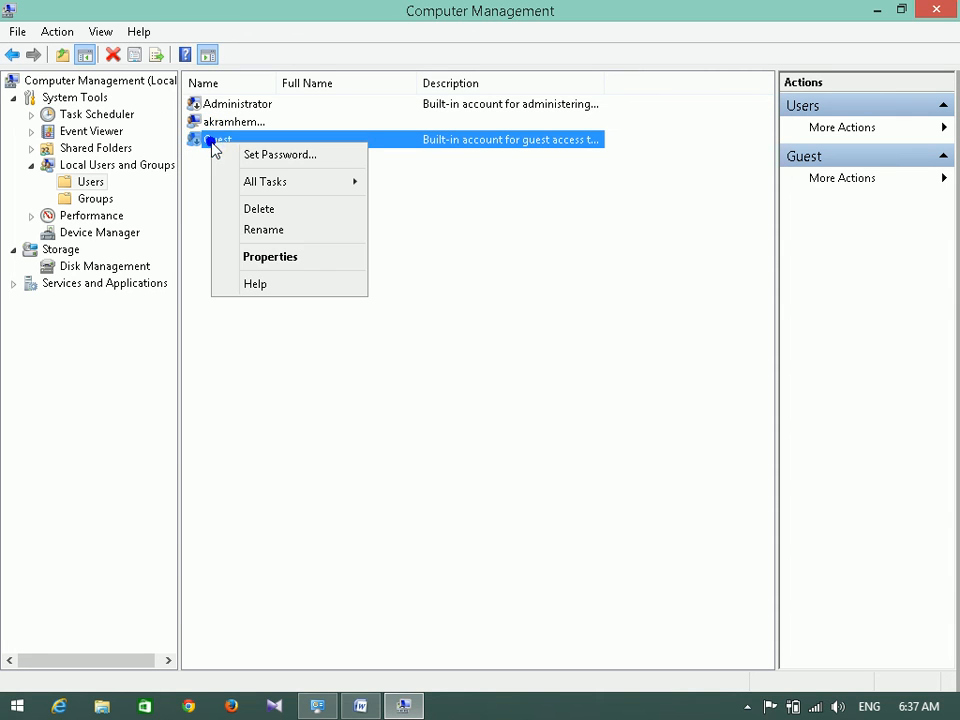
pyautogui.click(313, 257)
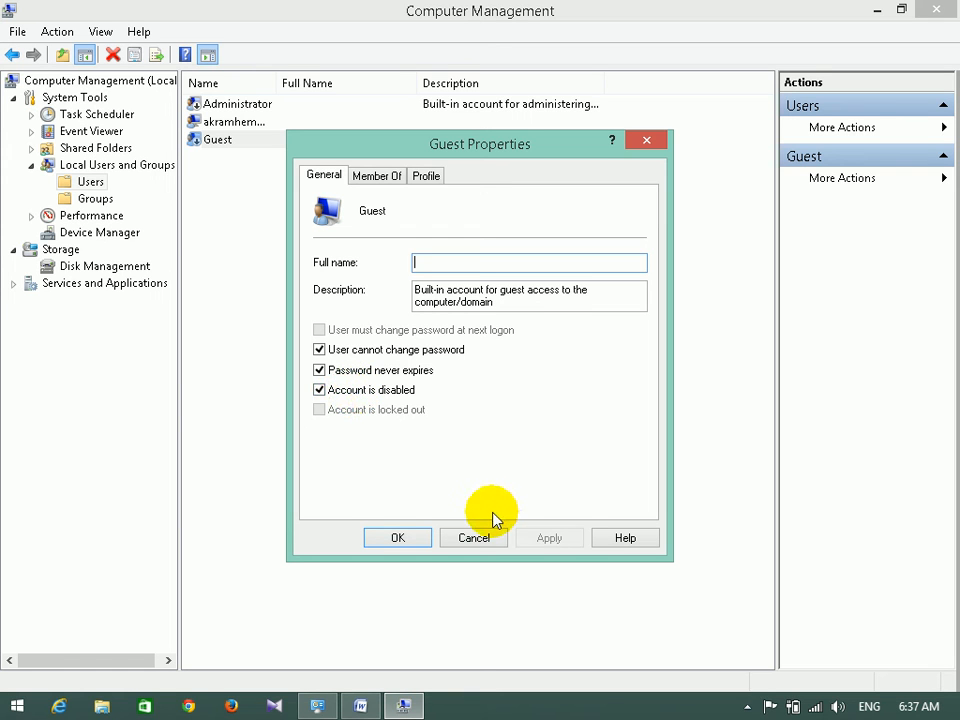
pyautogui.click(480, 538)
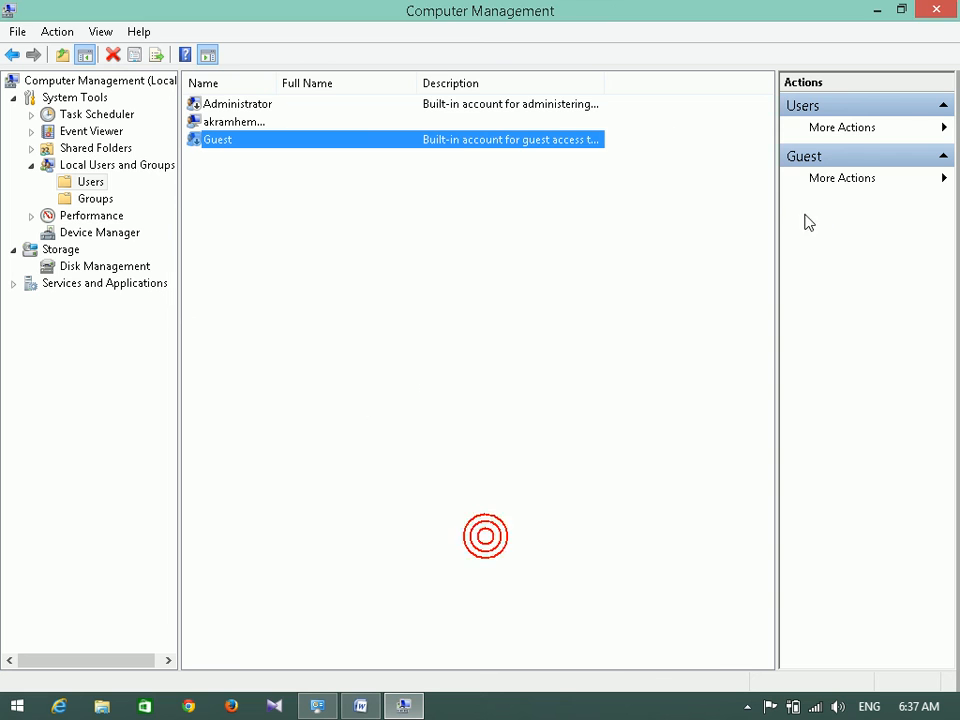
pyautogui.click(940, 8)
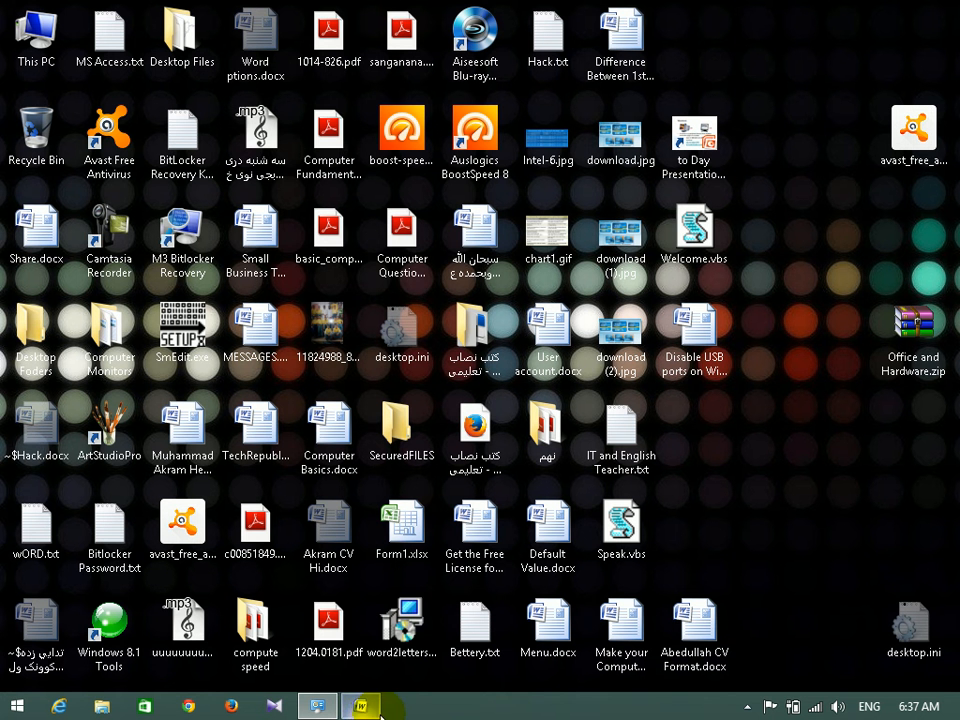
# Back in Word, insert a blank unnumbered line after item 2, Non Built in user account.
pyautogui.hotkey('alt', 'Tab')
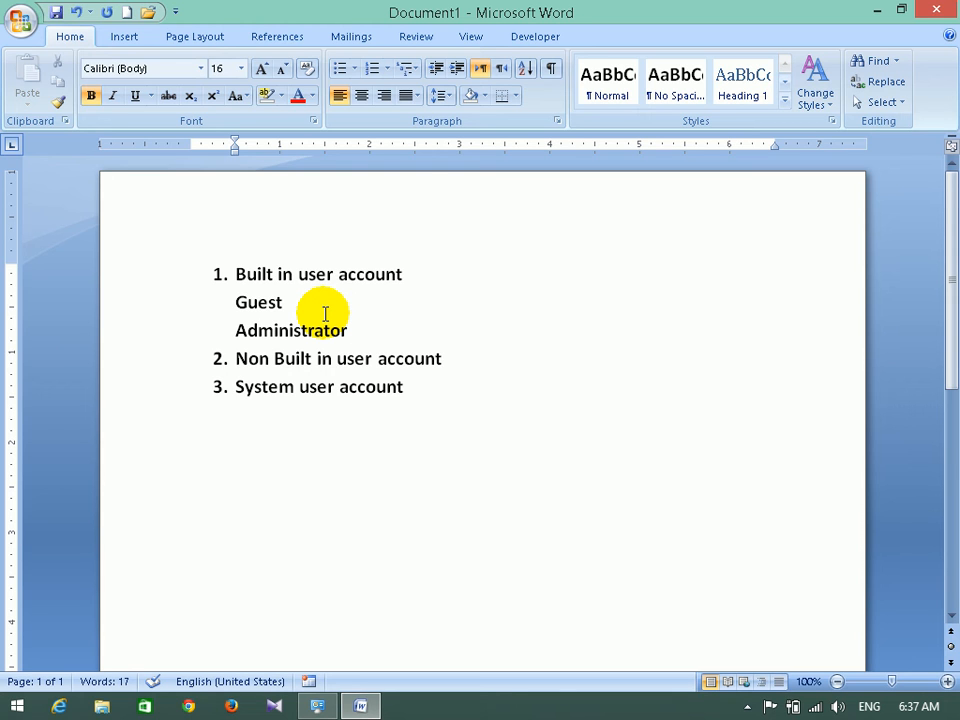
pyautogui.click(461, 367)
pyautogui.press('Return')
pyautogui.press('BackSpace')
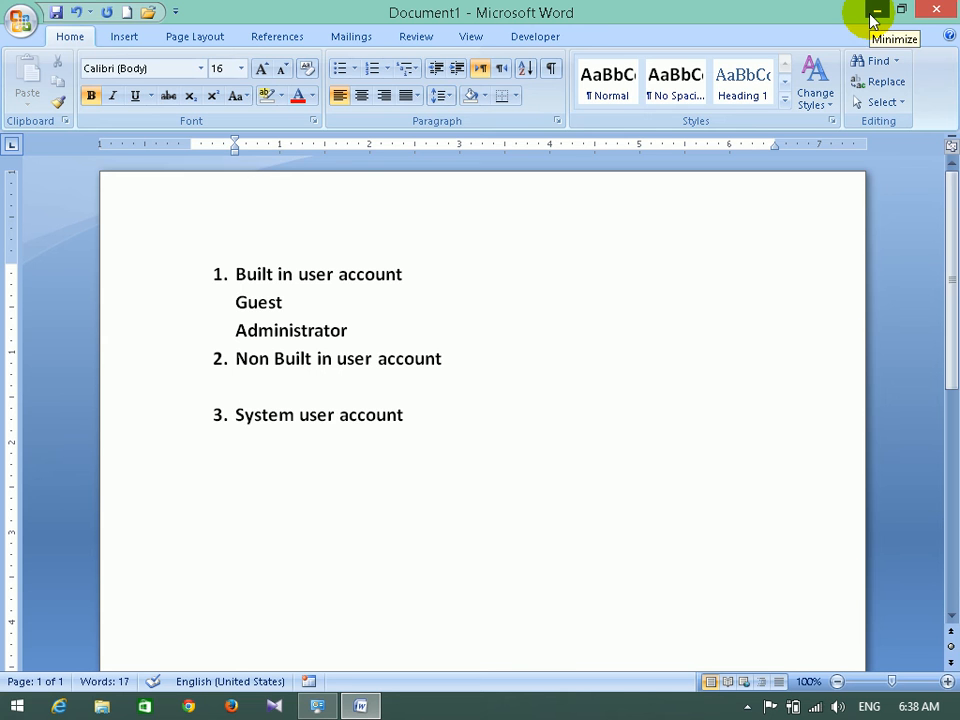
# Reopen Computer Management from This PC and choose New User on the Users folder.
pyautogui.click(875, 12)
pyautogui.rightClick(44, 32)
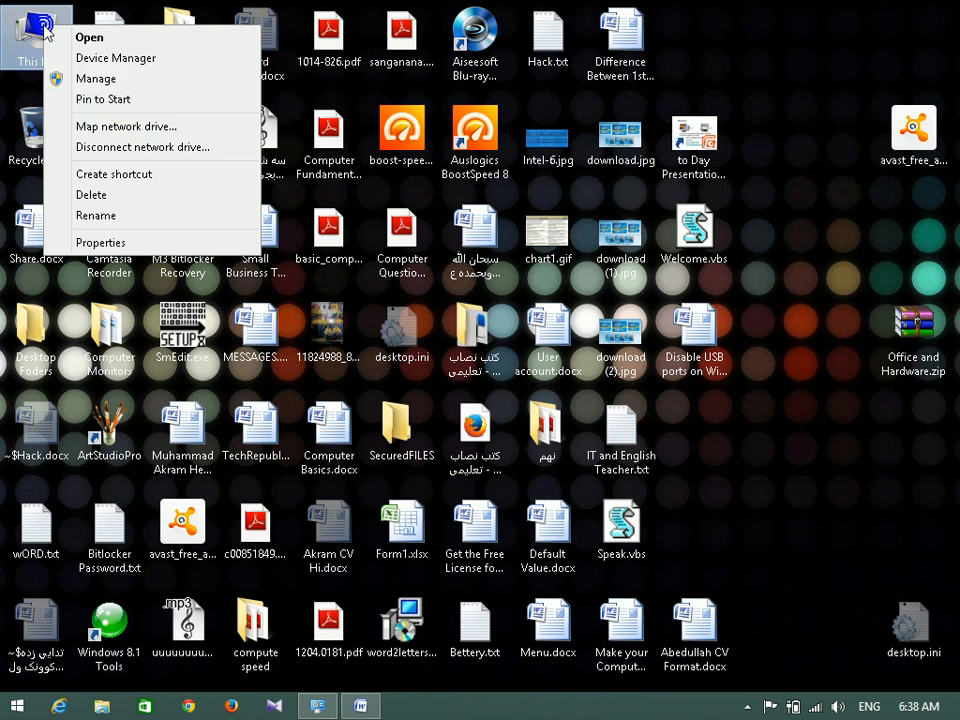
pyautogui.click(120, 79)
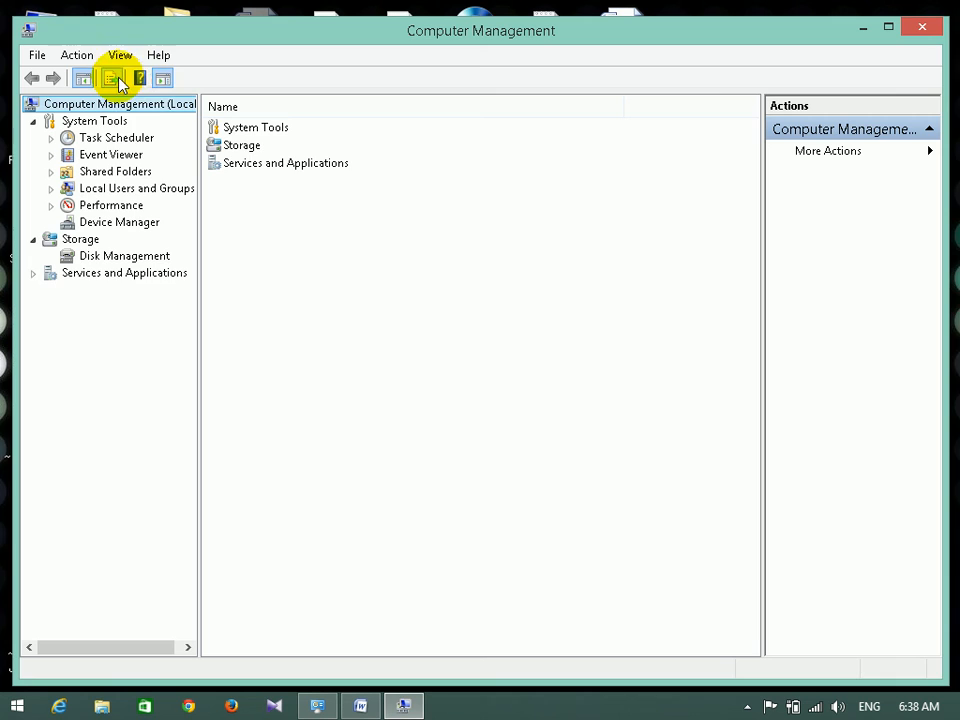
pyautogui.doubleClick(98, 191)
pyautogui.click(104, 207)
pyautogui.rightClick(104, 208)
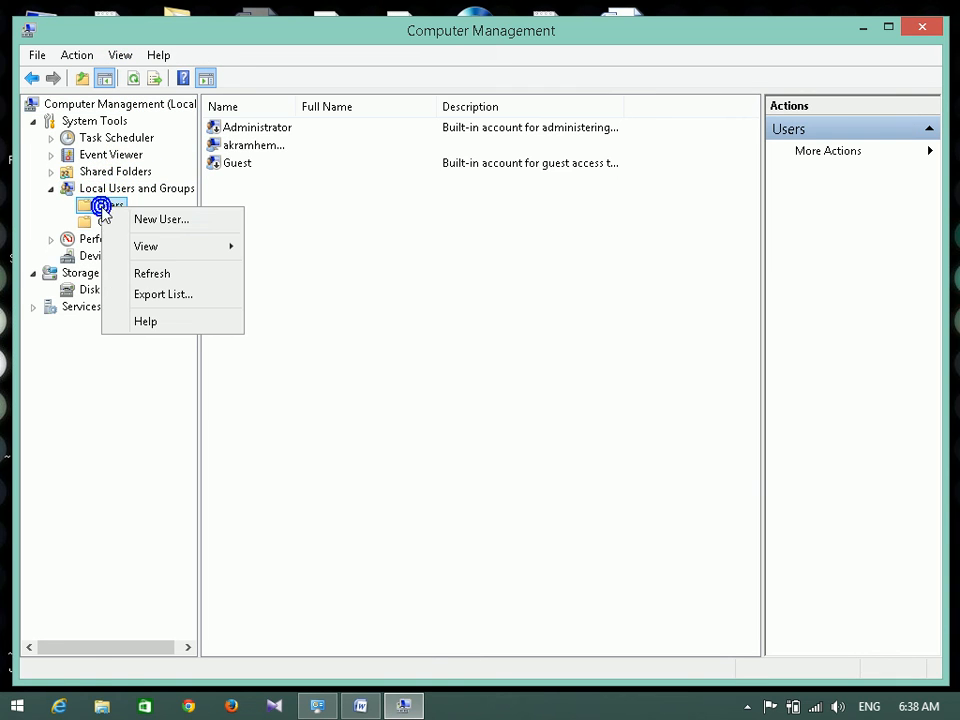
pyautogui.click(146, 220)
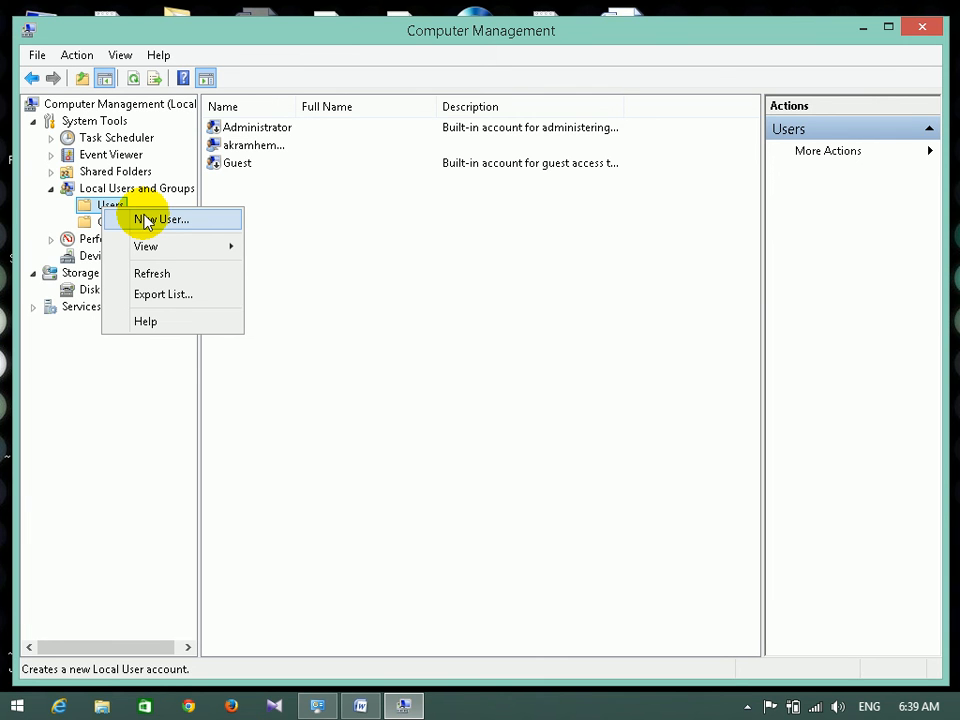
pyautogui.click(146, 220)
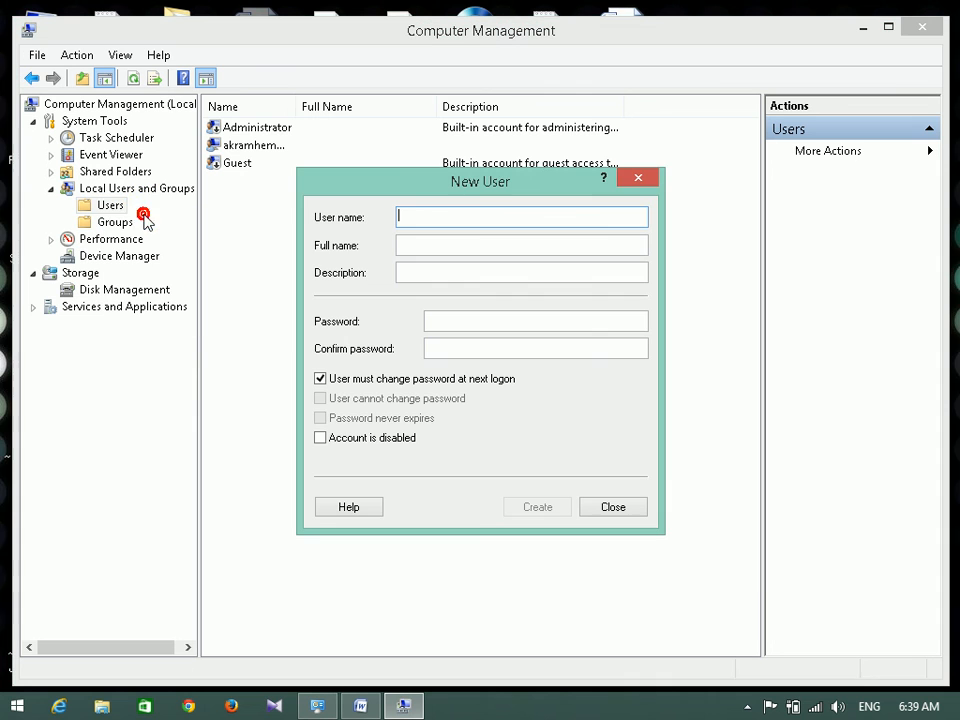
# Enter user name T Computer, full name Teacher Computer and description Not for use.
pyautogui.click(465, 220)
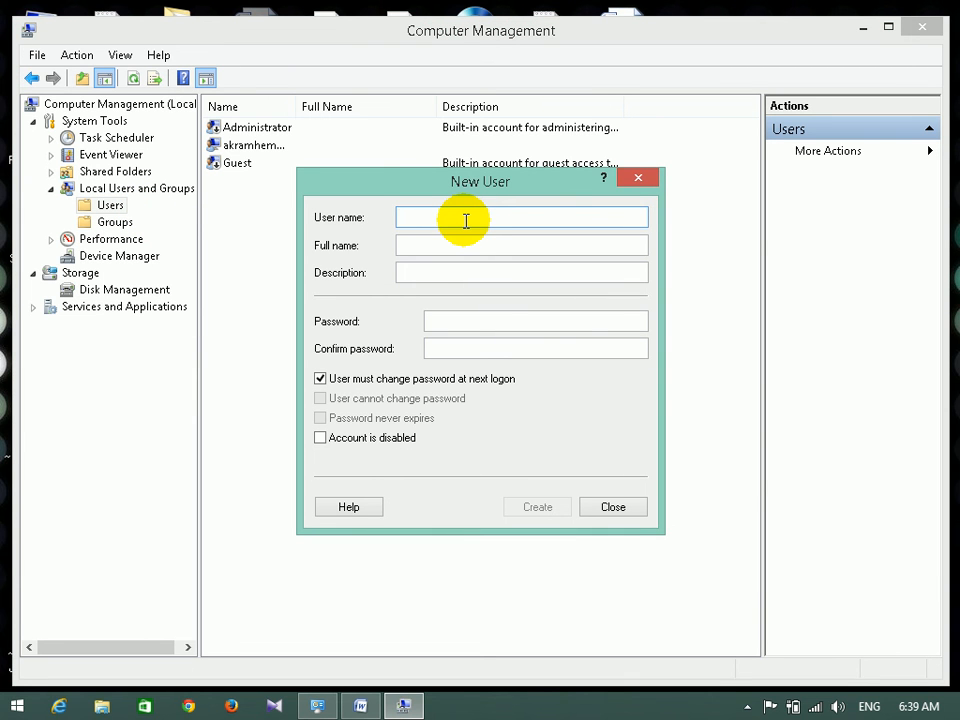
pyautogui.write('Toam')
pyautogui.press('BackSpace')
pyautogui.press('BackSpace')
pyautogui.press('BackSpace')
pyautogui.write('Cim')
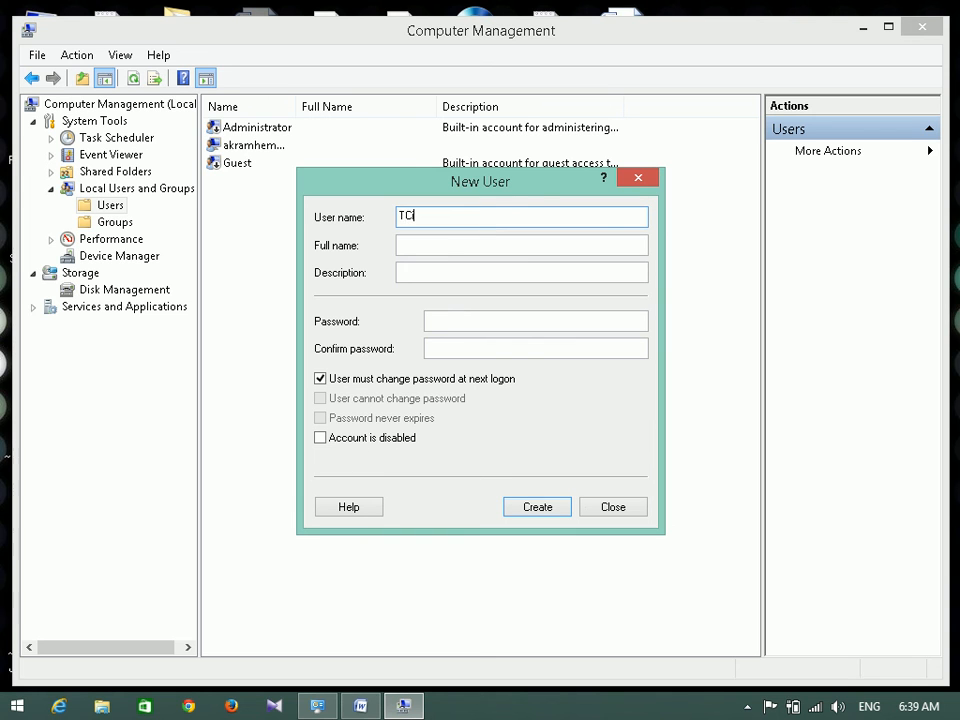
pyautogui.press('BackSpace')
pyautogui.press('BackSpace')
pyautogui.press('BackSpace')
pyautogui.press('BackSpace')
pyautogui.write('T Computer')
pyautogui.press('Tab')
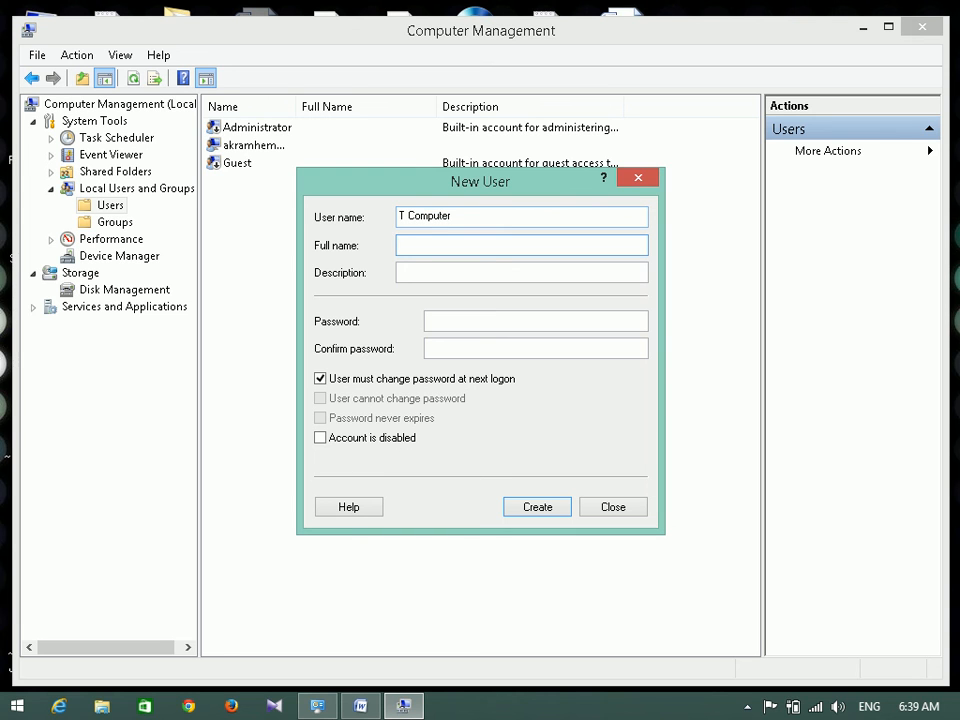
pyautogui.write('Teacher Computer')
pyautogui.press('Tab')
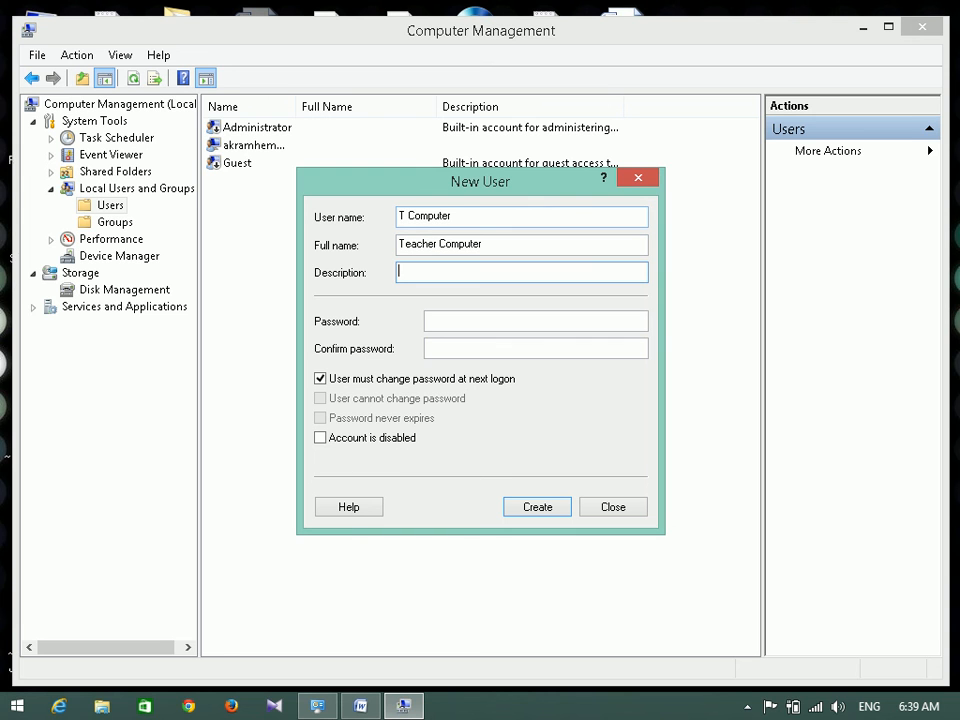
pyautogui.write('Not for use')
# Enter the account password and confirm it.
pyautogui.click(472, 323)
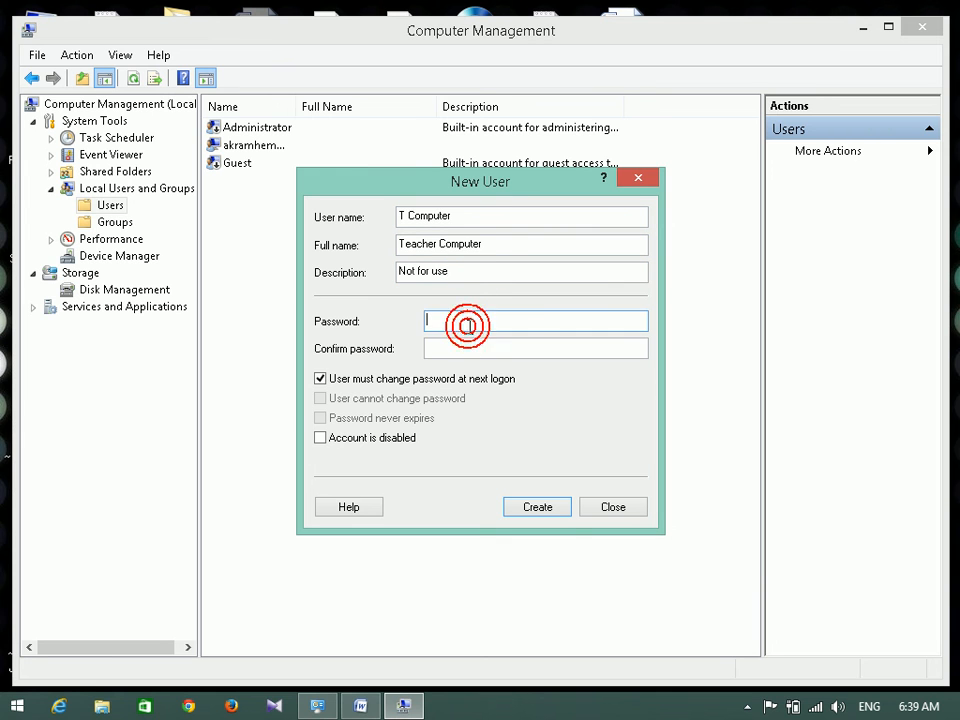
pyautogui.press('Tab')
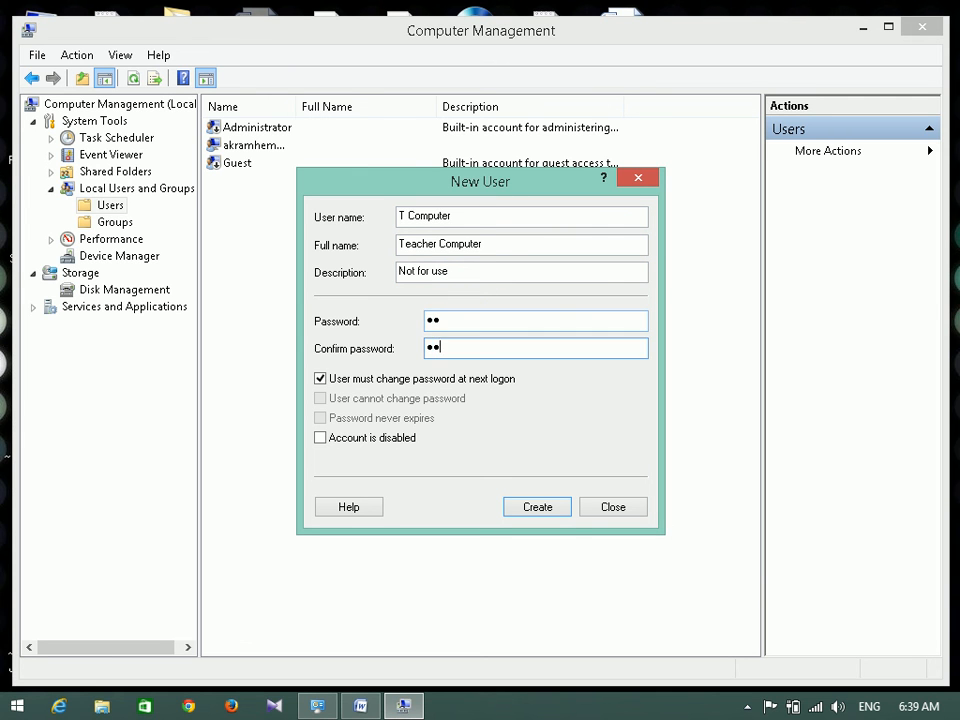
# Untick change-at-next-logon, tick 'User cannot change password' and 'Password never expires', then create the account.
pyautogui.click(352, 379)
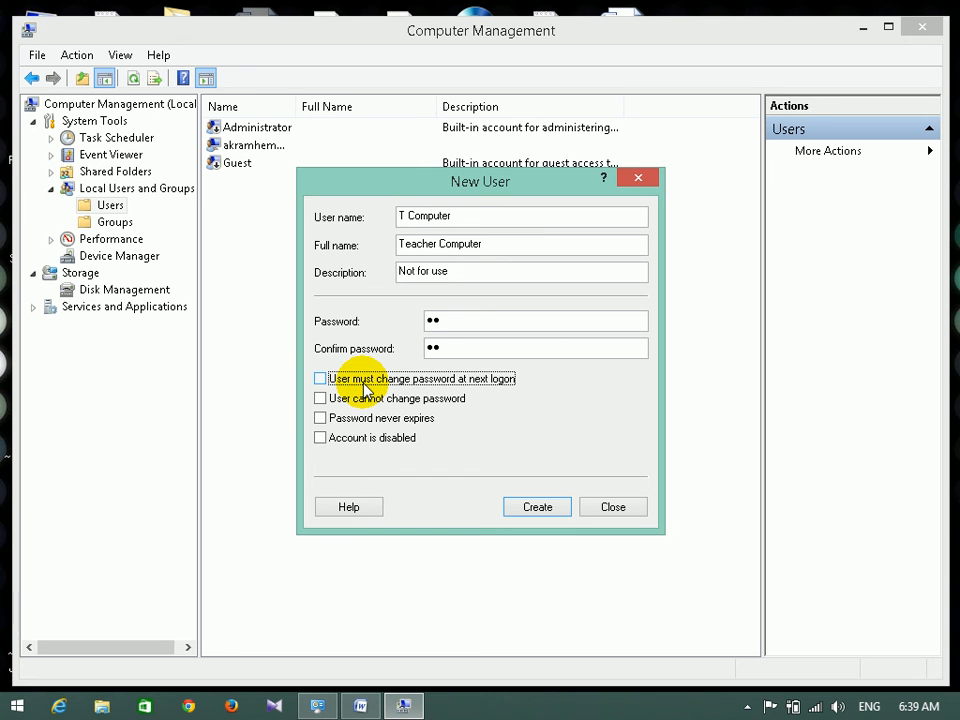
pyautogui.click(461, 319)
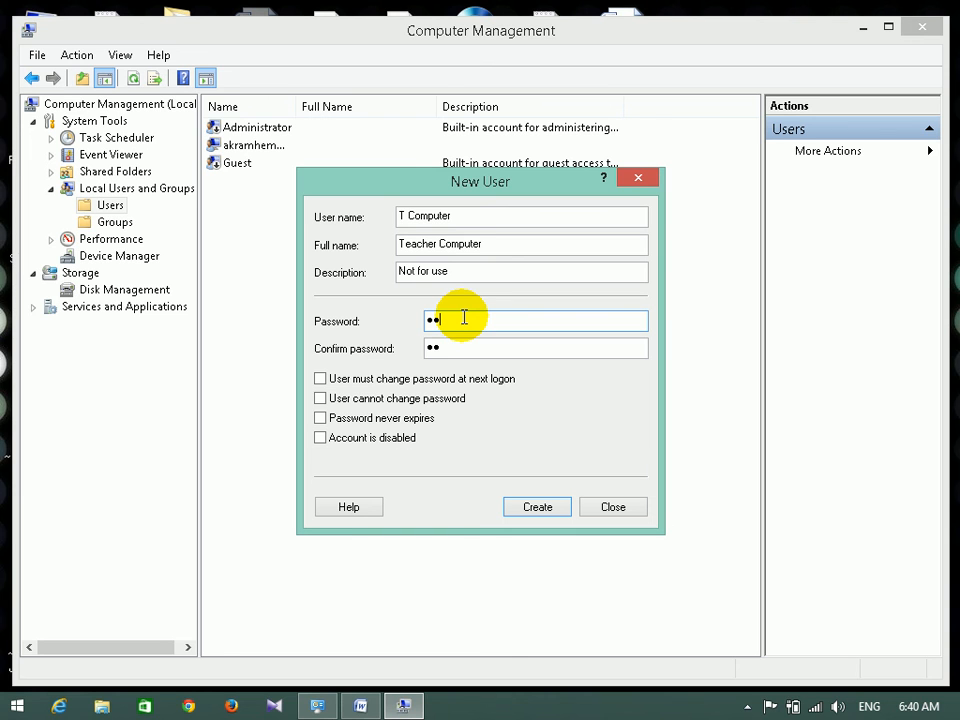
pyautogui.click(431, 397)
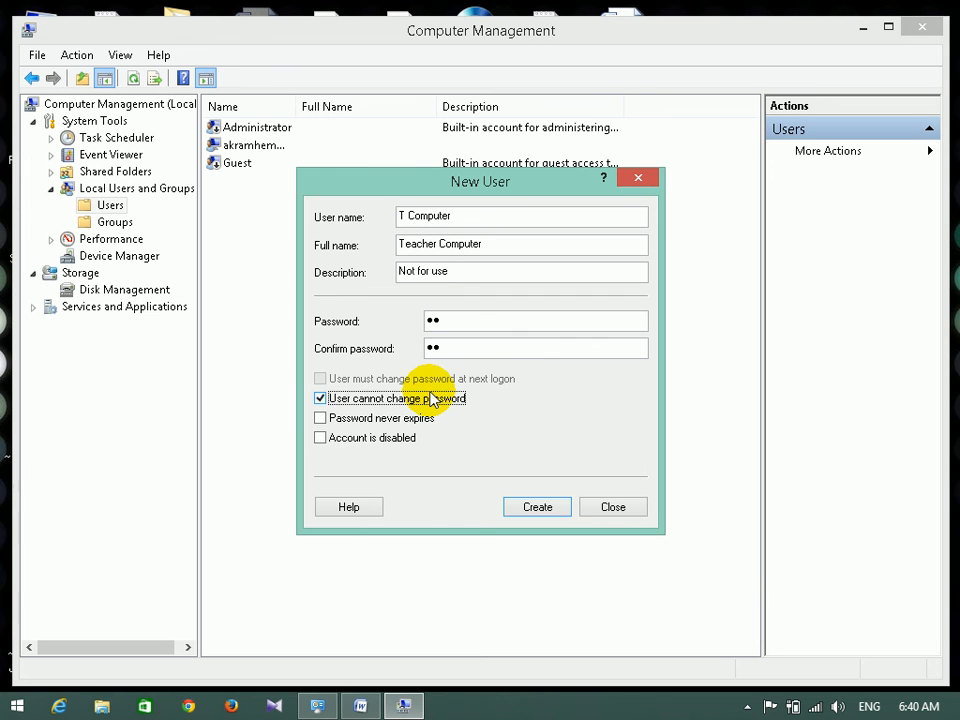
pyautogui.click(398, 418)
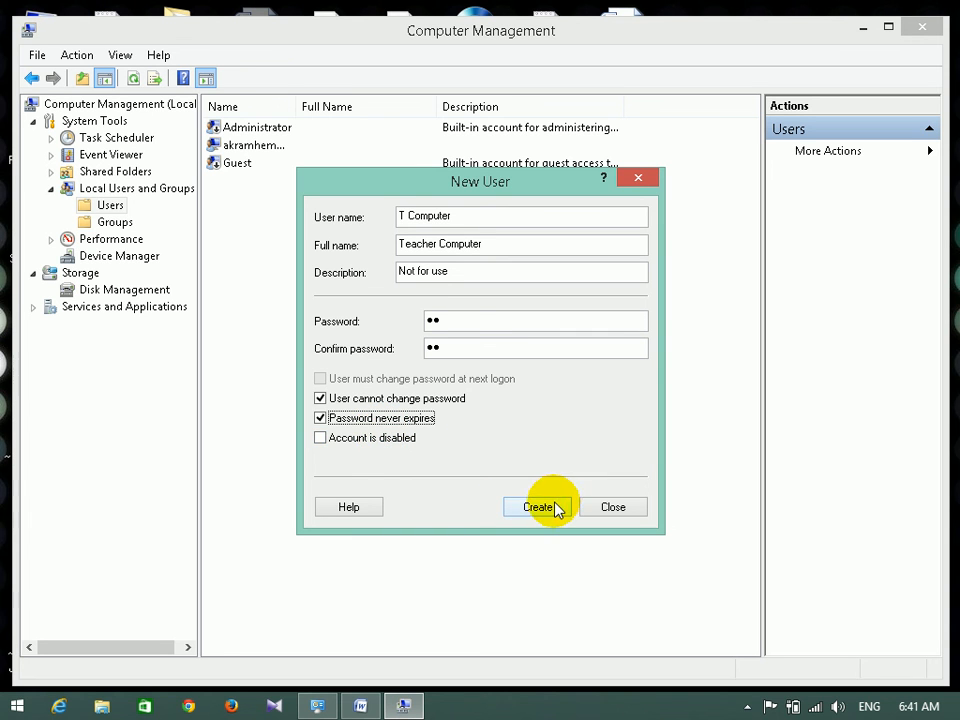
pyautogui.click(473, 216)
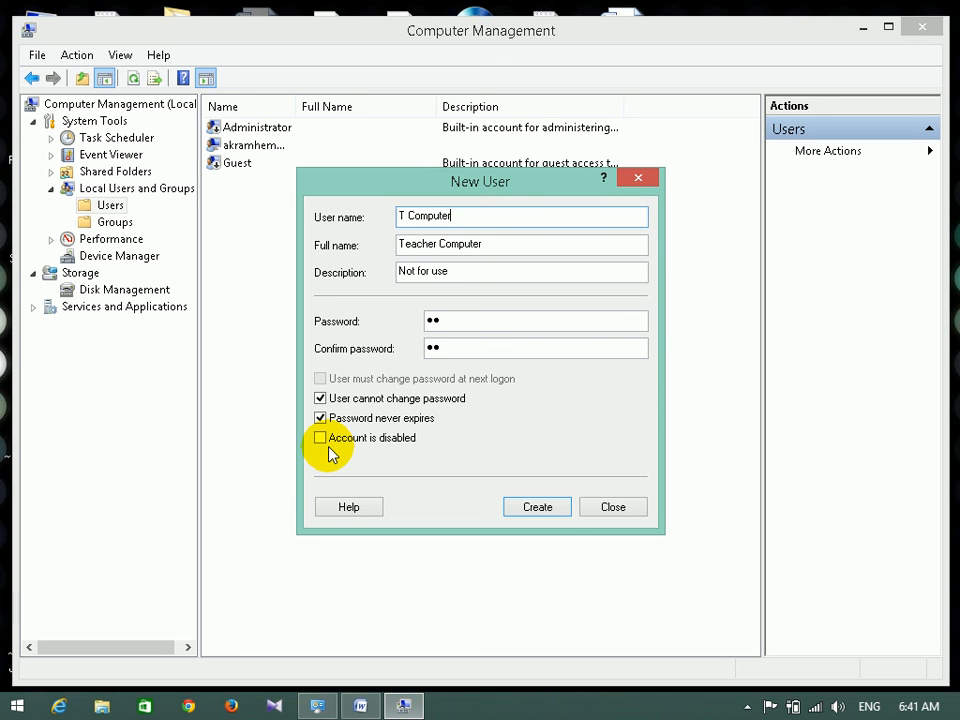
pyautogui.click(535, 508)
# Close the New User dialog and select T Computer in the Users list.
pyautogui.click(613, 507)
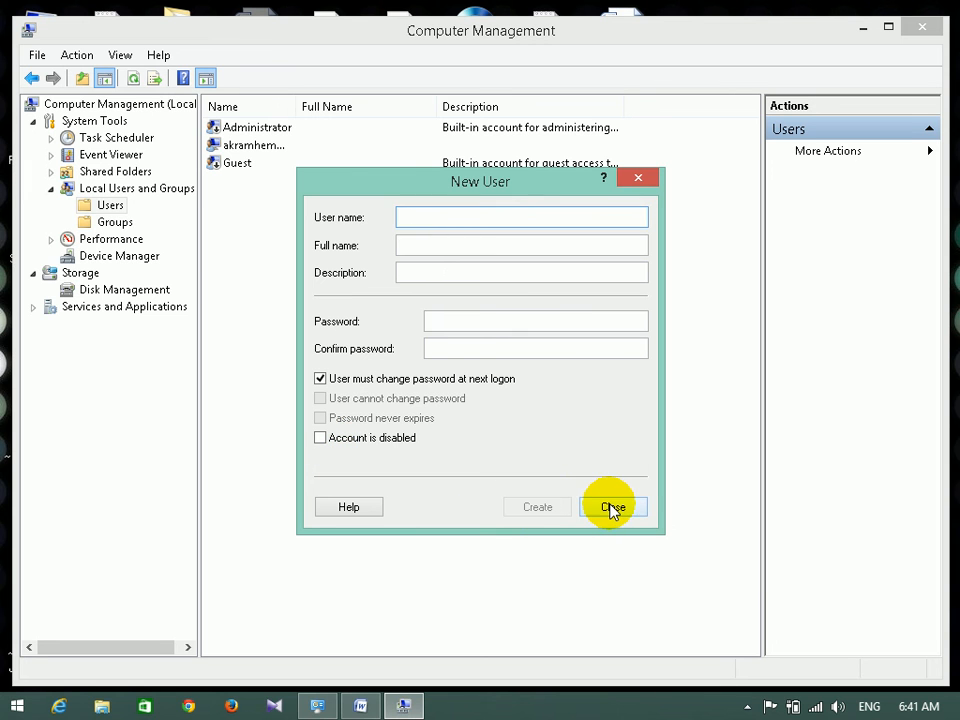
pyautogui.click(264, 184)
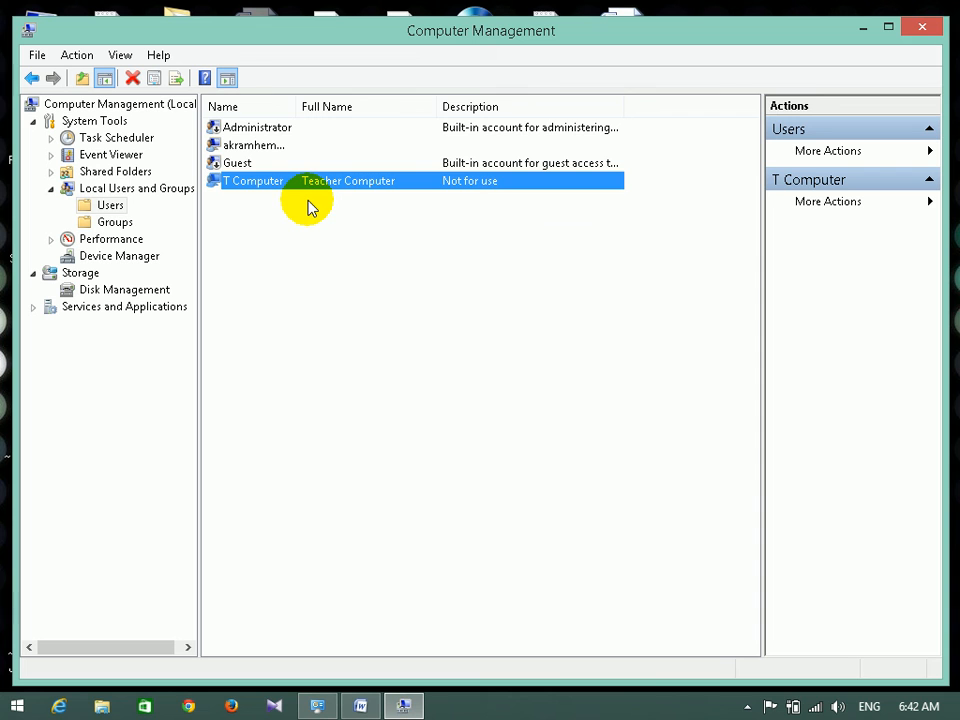
pyautogui.click(524, 132)
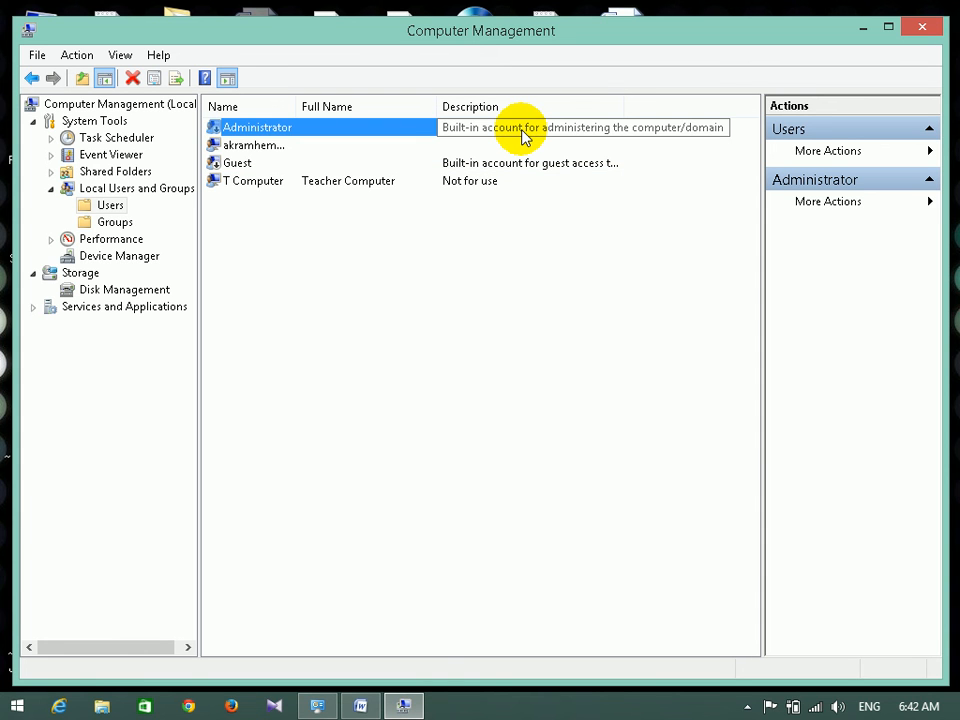
pyautogui.click(284, 188)
pyautogui.rightClick(284, 188)
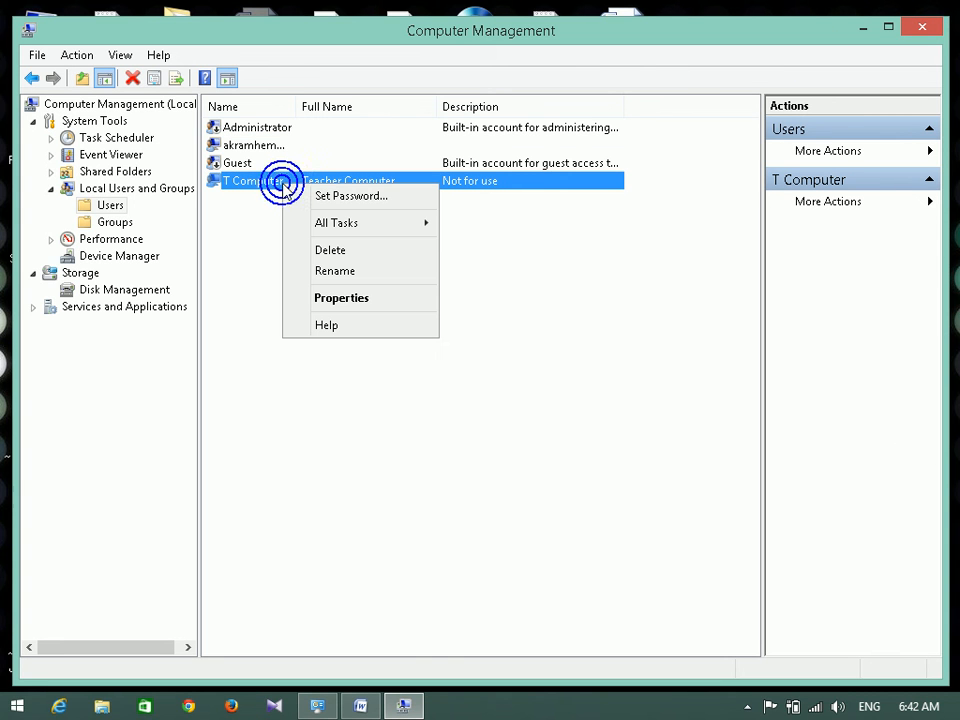
pyautogui.click(364, 197)
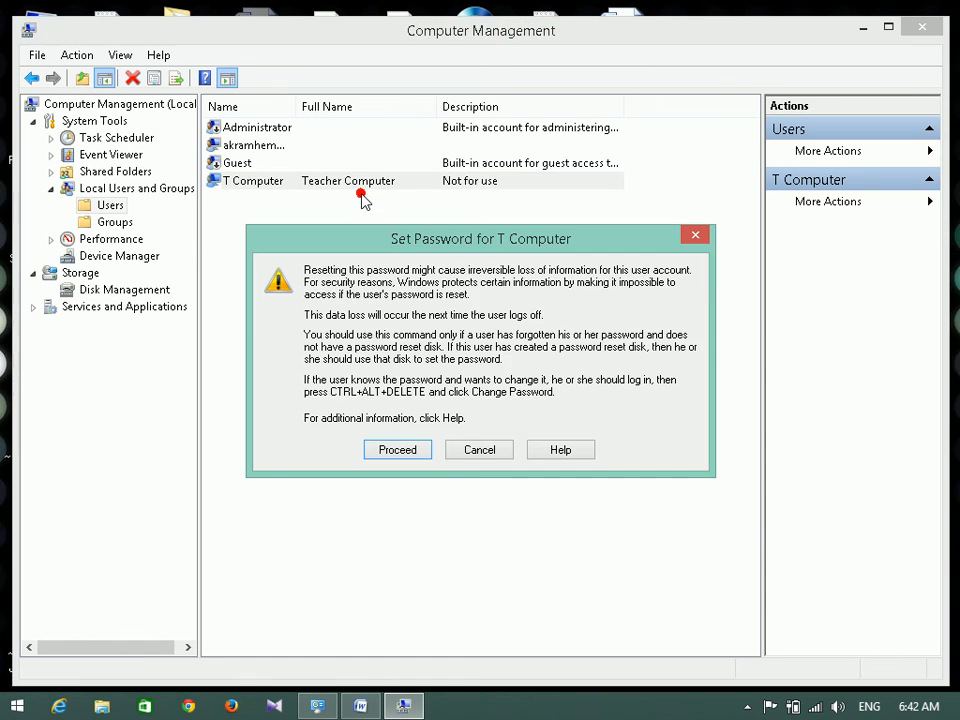
pyautogui.click(397, 451)
pyautogui.click(450, 283)
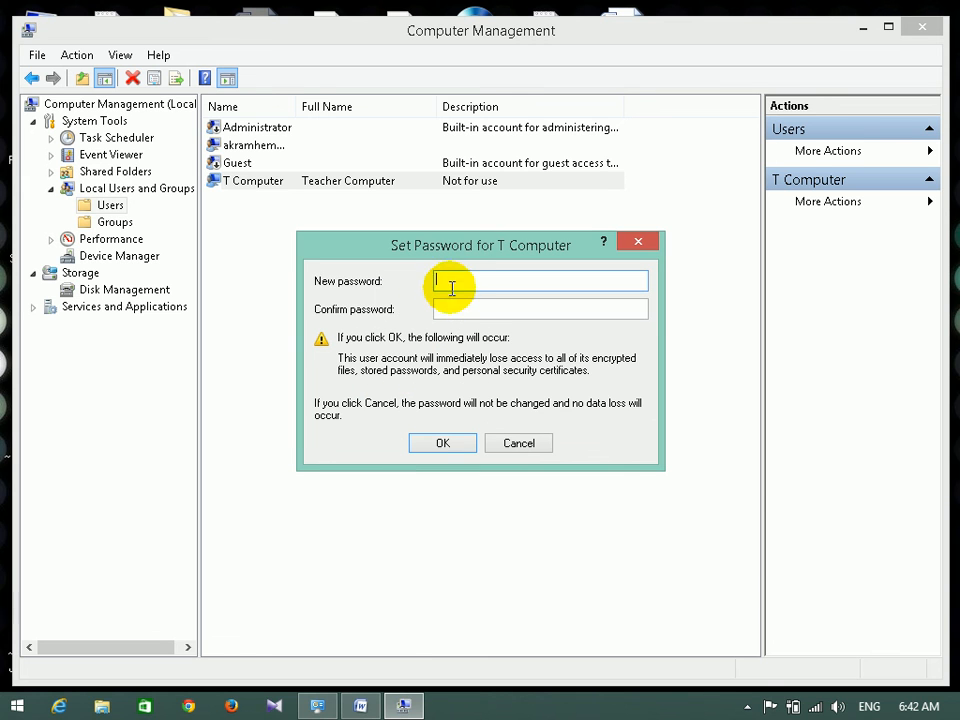
pyautogui.click(452, 311)
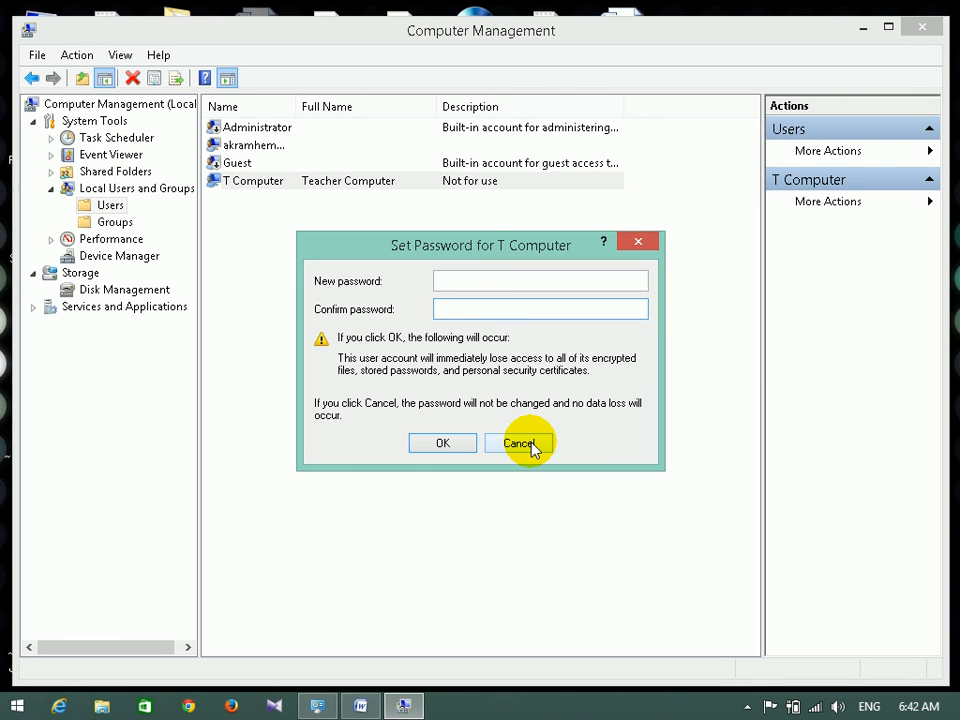
pyautogui.click(484, 281)
pyautogui.click(467, 306)
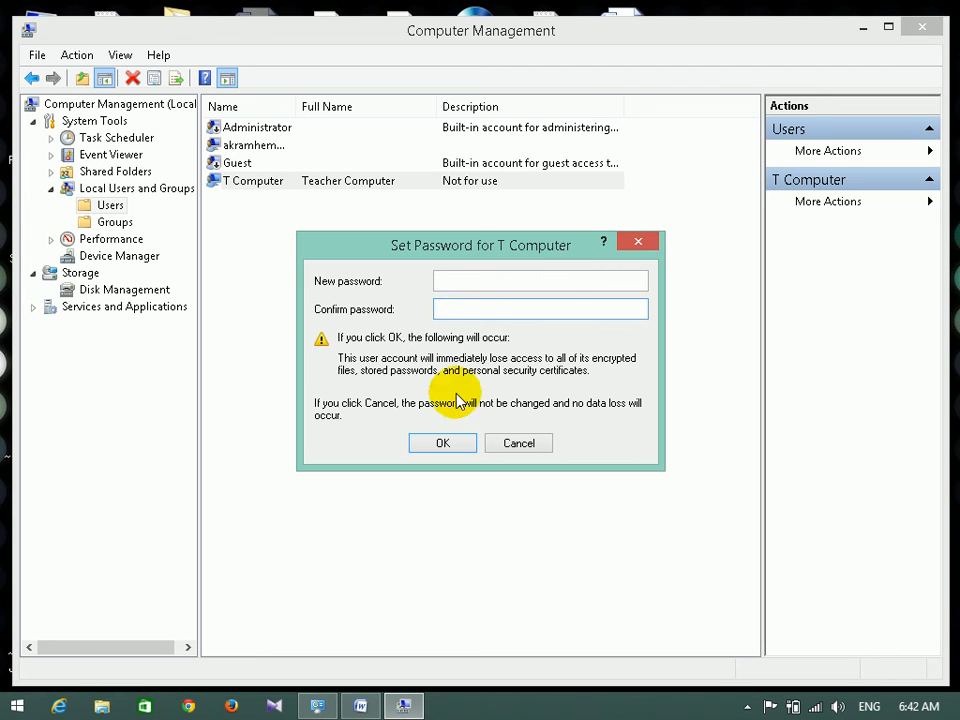
pyautogui.click(514, 443)
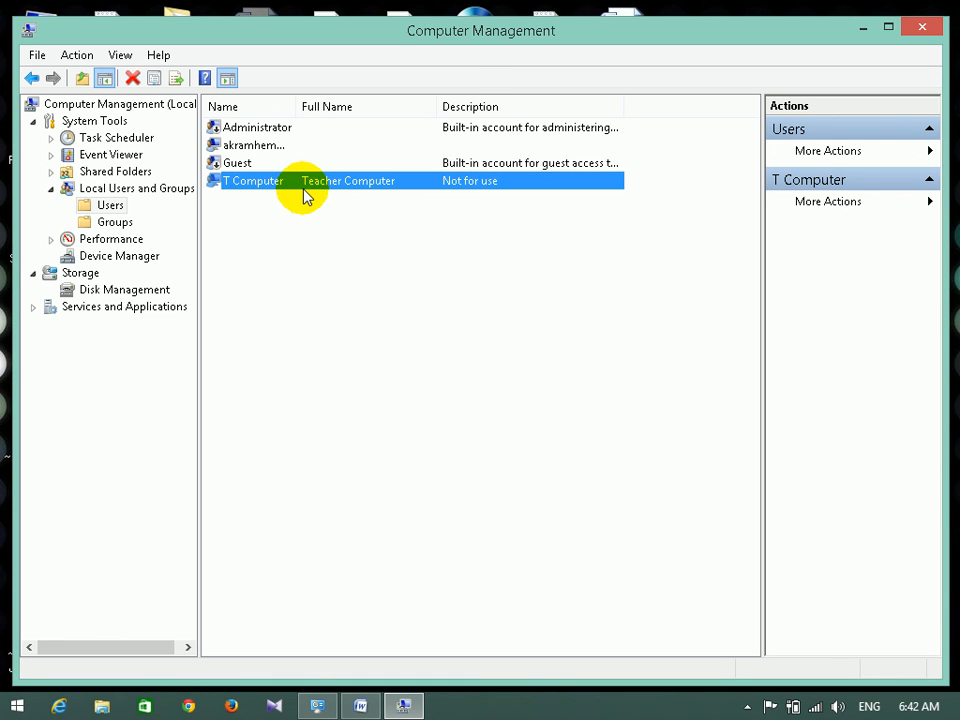
pyautogui.rightClick(272, 184)
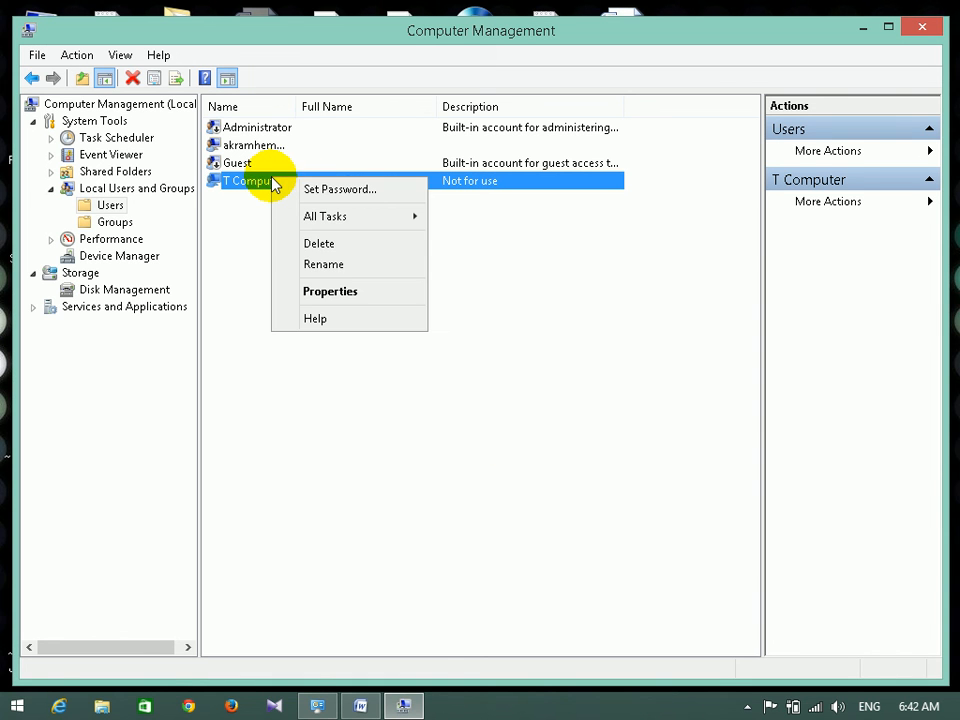
pyautogui.click(349, 296)
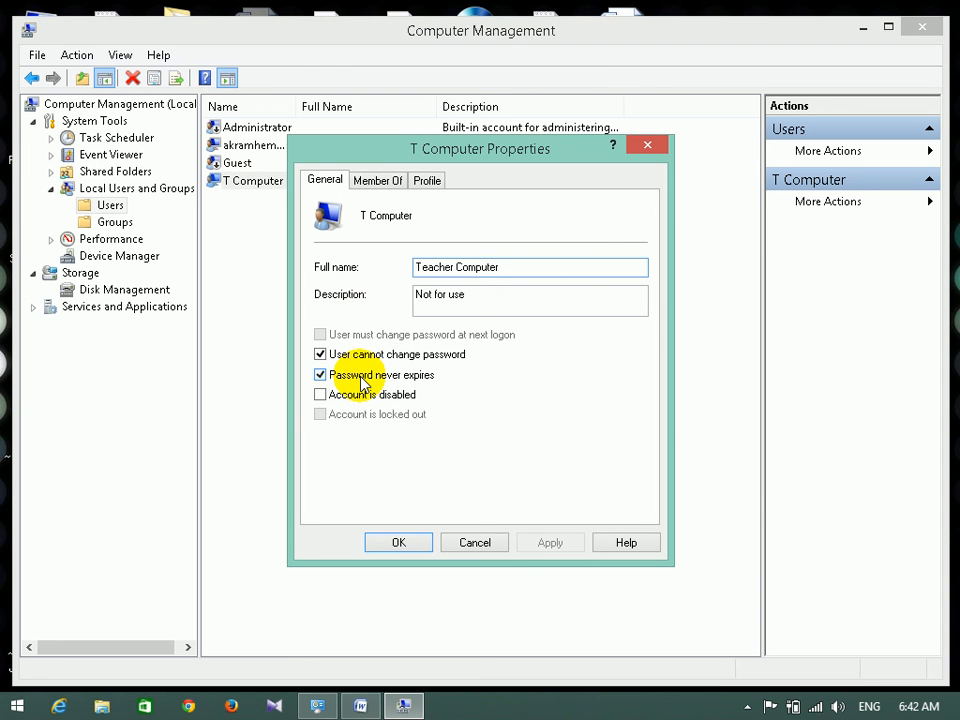
pyautogui.click(481, 548)
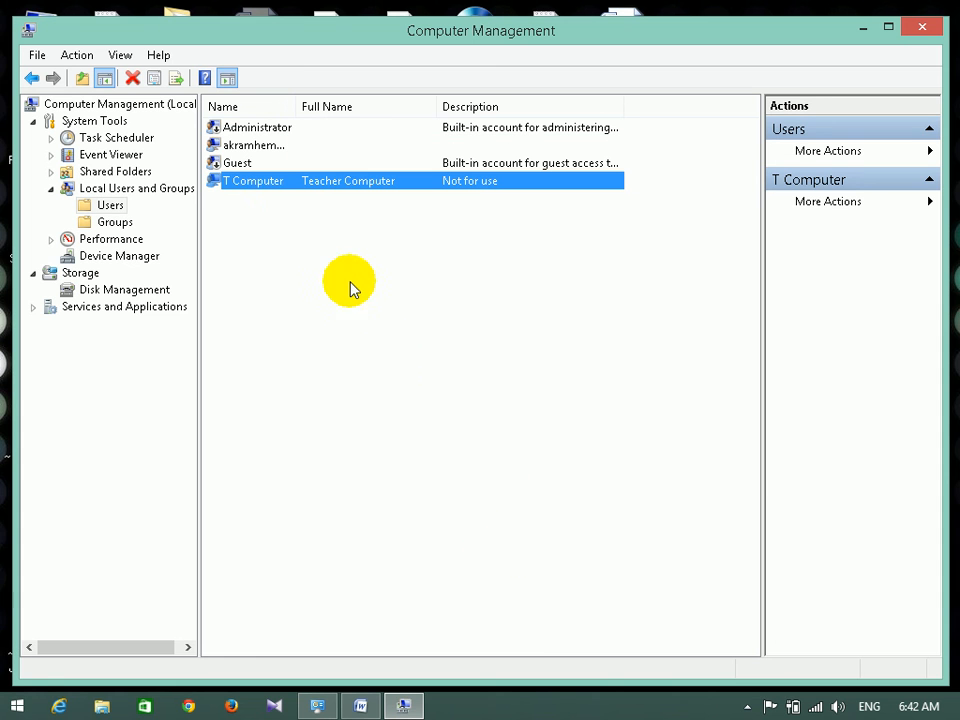
# Review T Computer's right-click actions, dismiss them, and close Computer Management.
pyautogui.rightClick(268, 186)
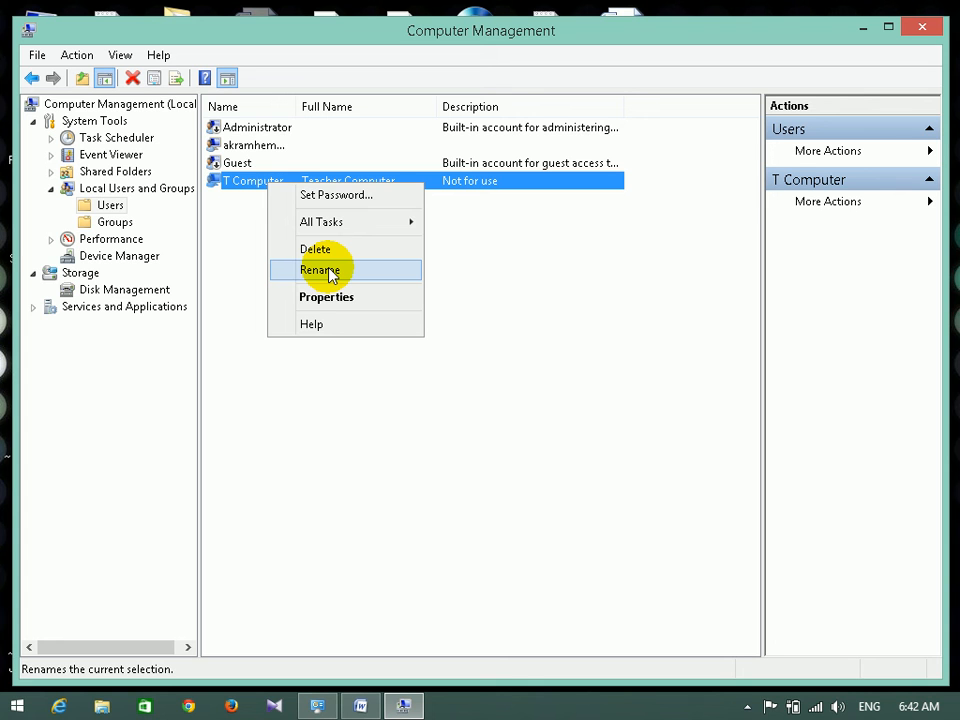
pyautogui.click(232, 165)
pyautogui.click(240, 183)
pyautogui.rightClick(238, 182)
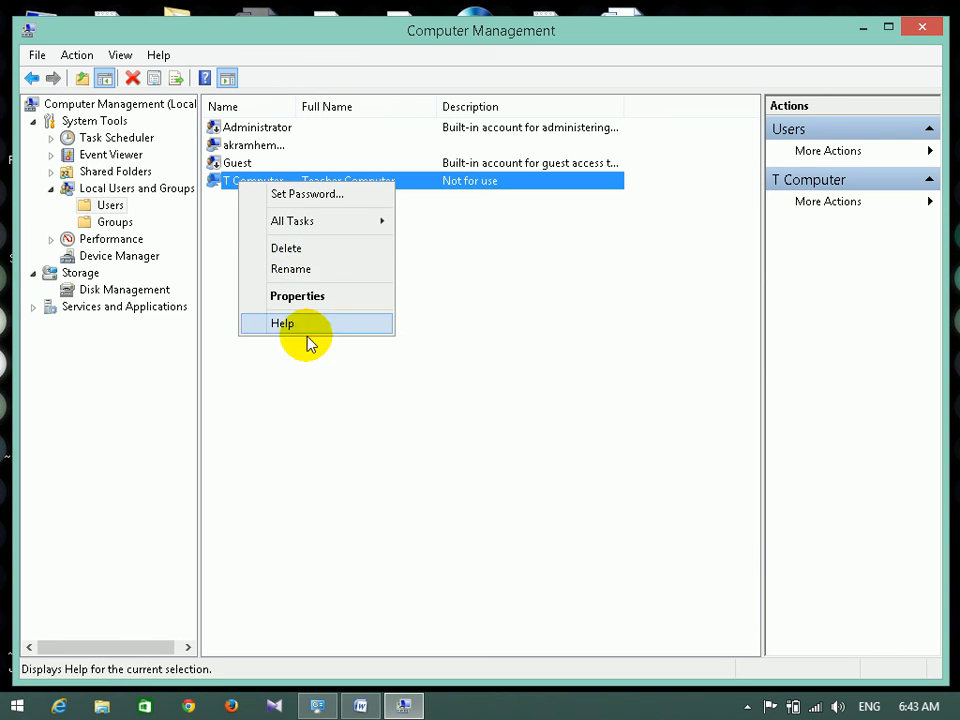
pyautogui.click(328, 416)
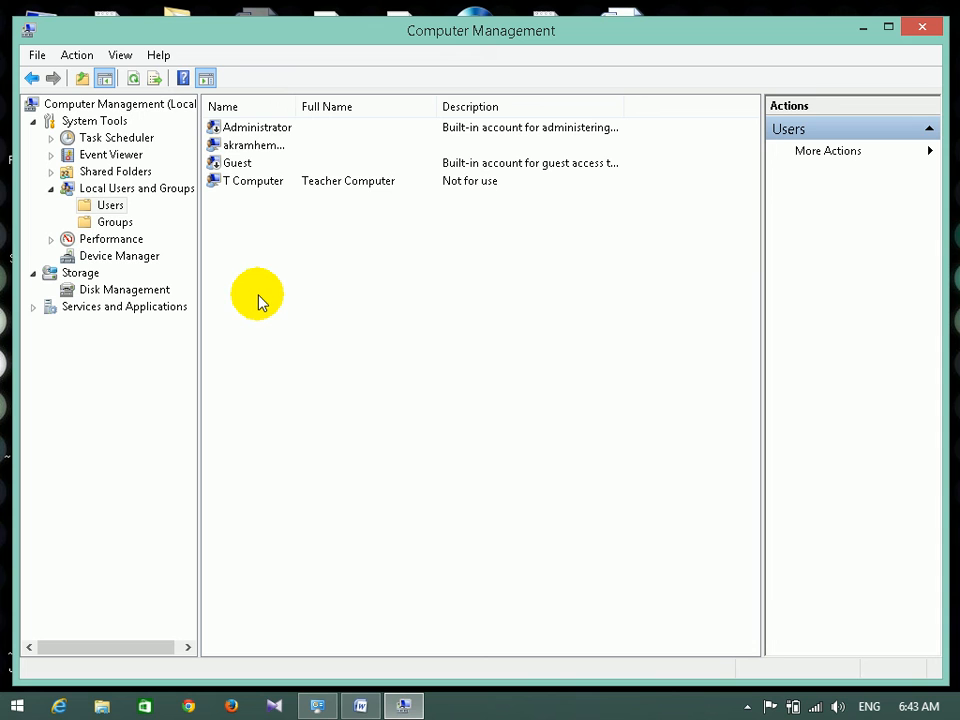
pyautogui.moveTo(931, 24)
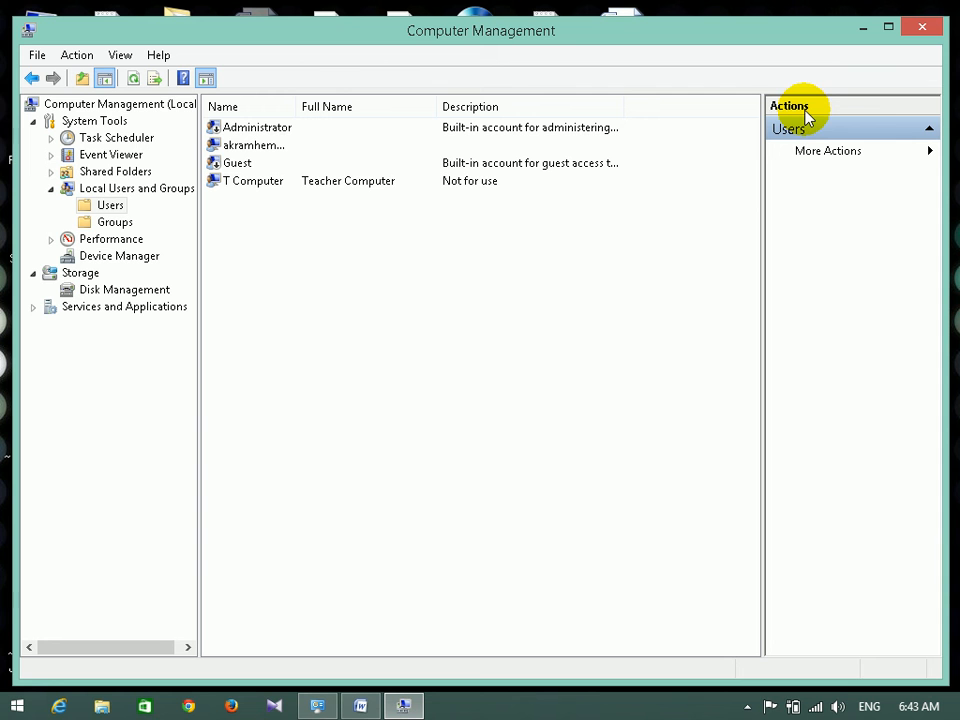
pyautogui.click(924, 35)
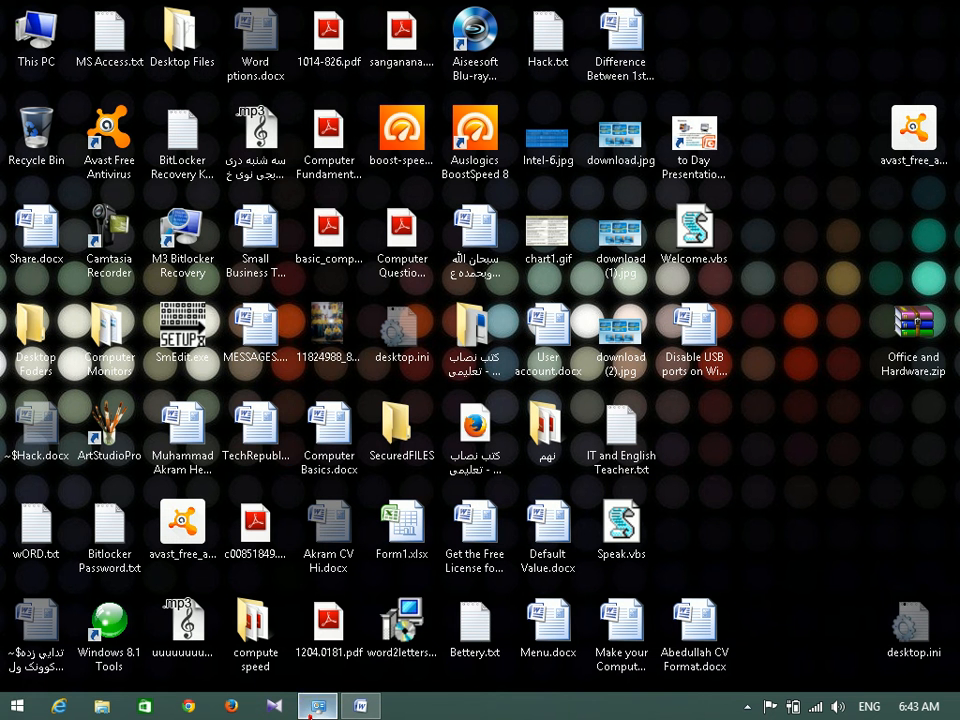
# Restore the Manage Accounts window and go back four pages to User Accounts and Family Safety.
pyautogui.click(317, 706)
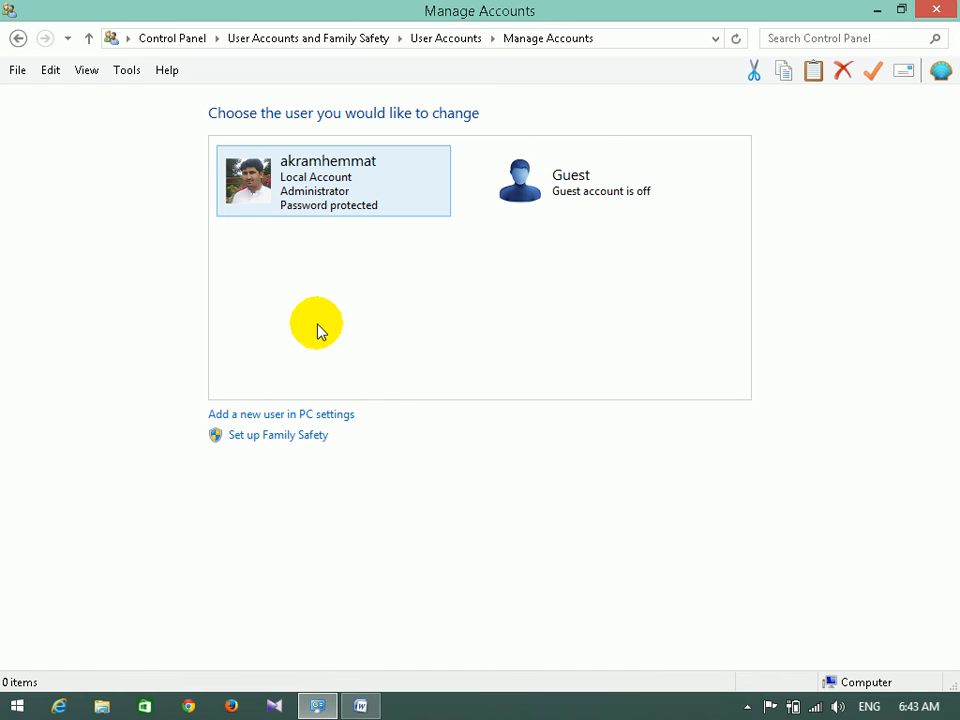
pyautogui.click(18, 38)
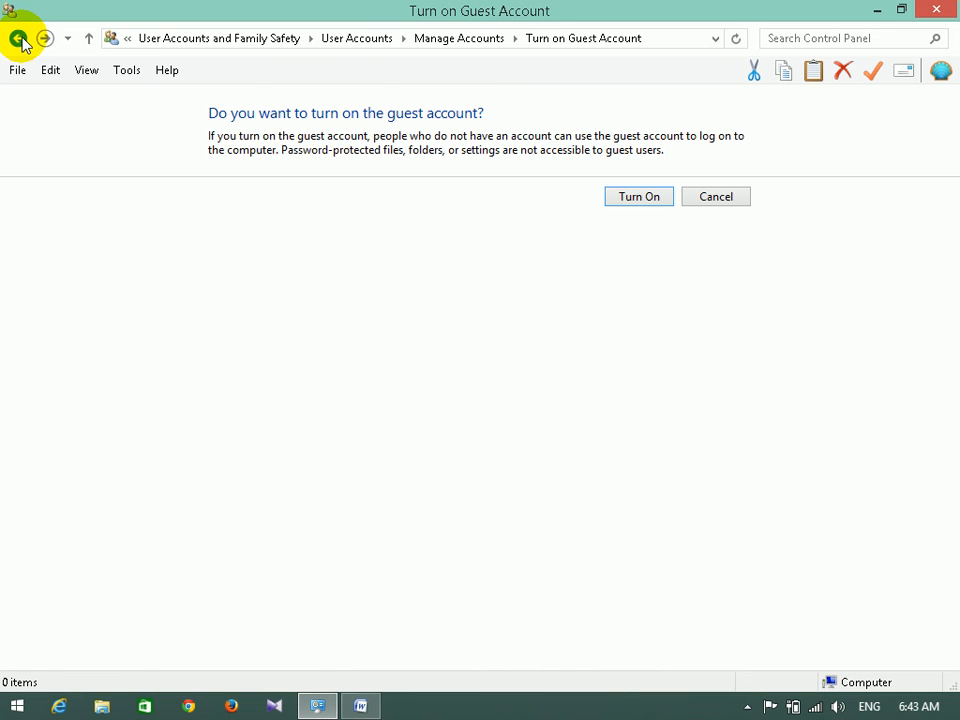
pyautogui.click(18, 38)
pyautogui.click(18, 38)
pyautogui.click(18, 38)
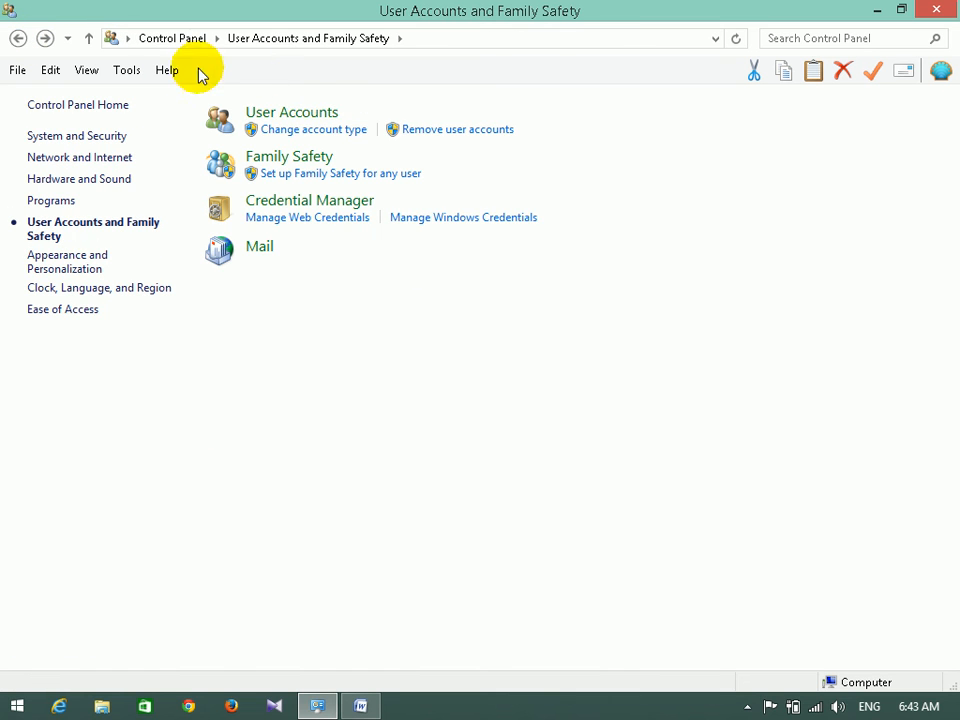
# Check Teacher Computer under User Accounts > Manage another account, close Control Panel, and open Start.
pyautogui.click(296, 111)
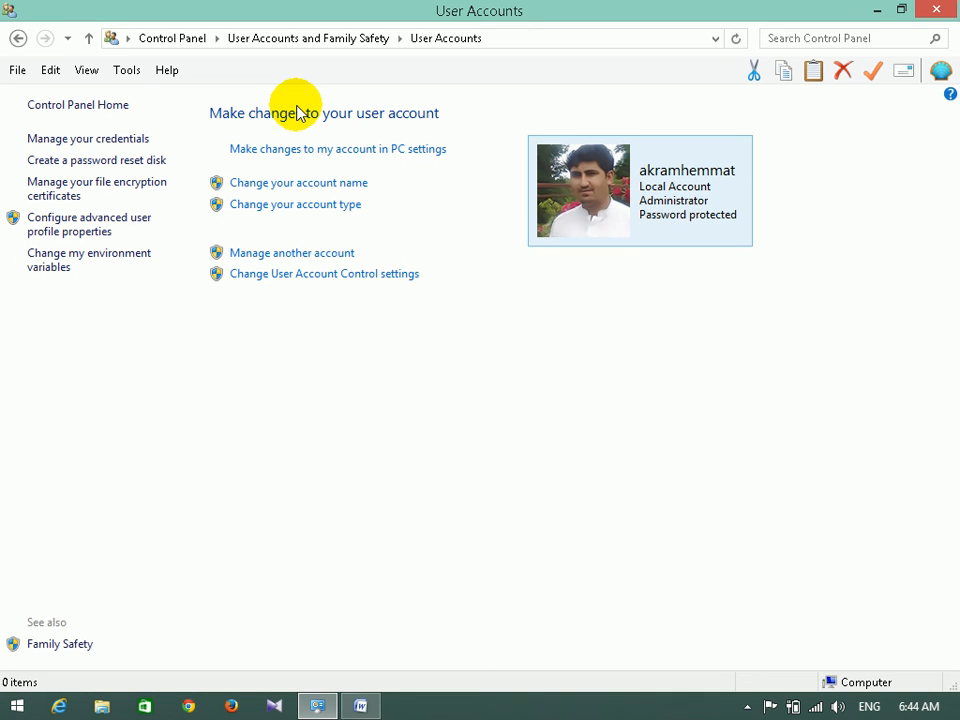
pyautogui.click(315, 254)
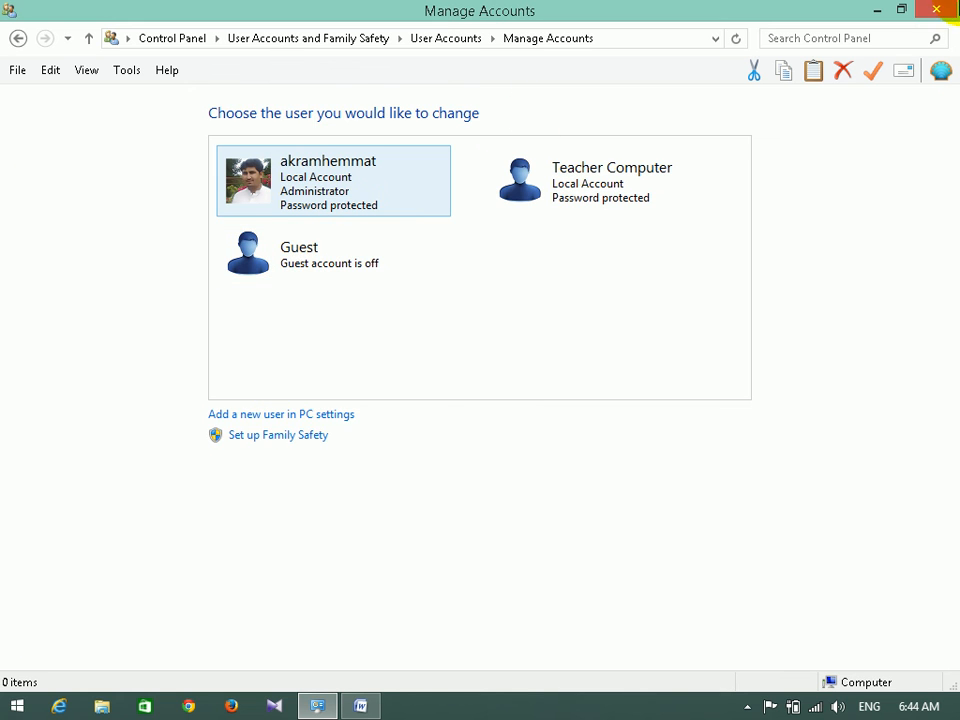
pyautogui.click(936, 9)
pyautogui.click(15, 706)
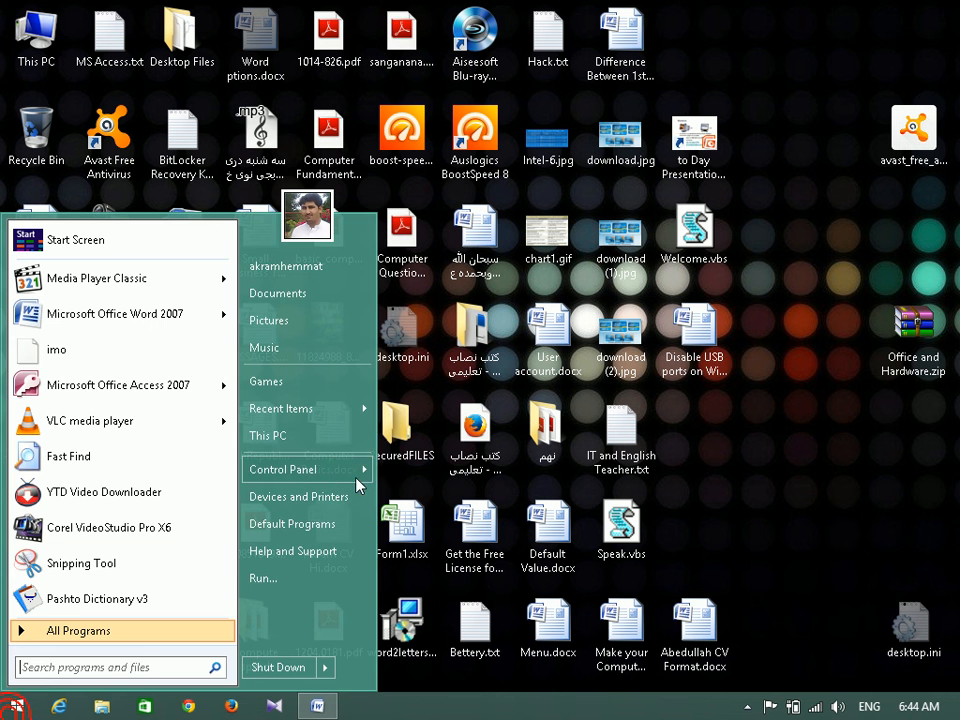
# Open Control Panel and switch View by to Category.
pyautogui.click(320, 469)
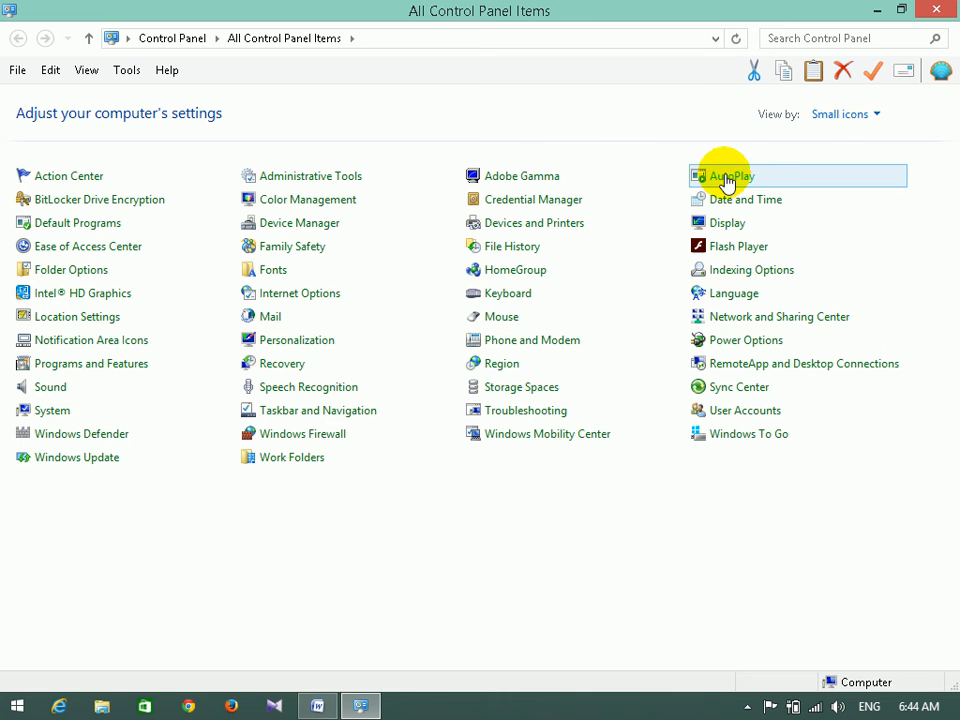
pyautogui.click(832, 118)
pyautogui.click(842, 137)
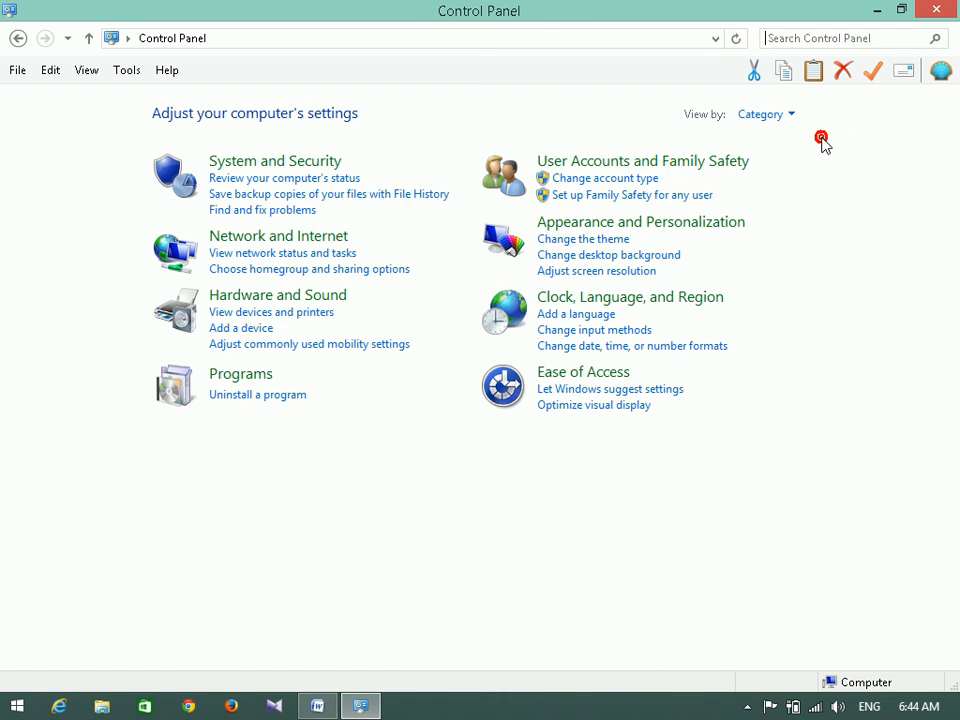
# Browse User Accounts to the Manage Accounts list, then go back twice to the category page.
pyautogui.click(601, 161)
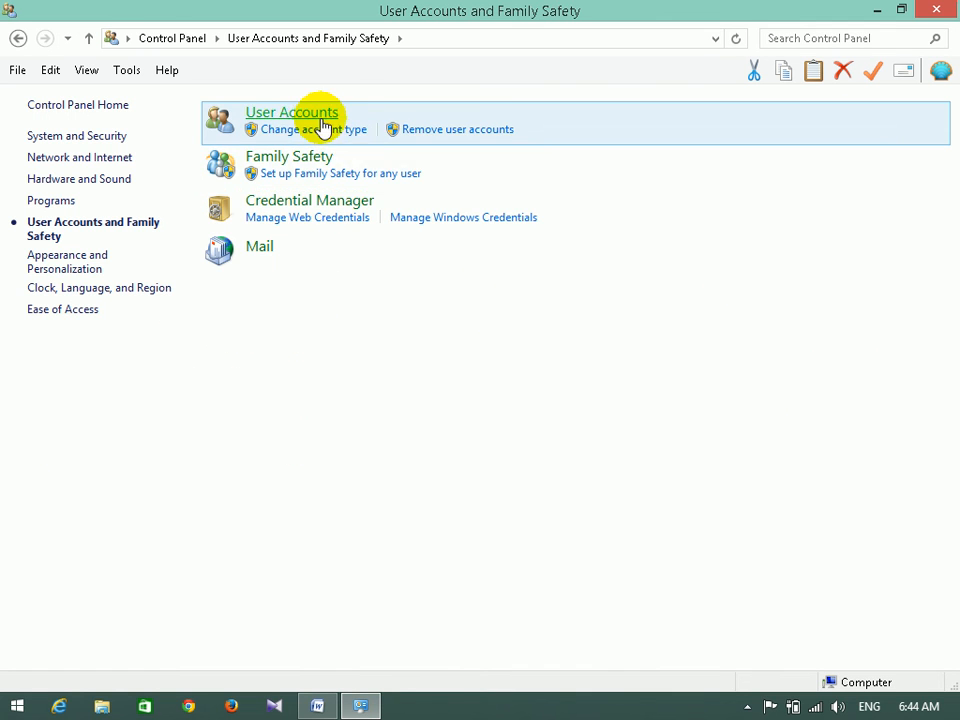
pyautogui.click(320, 117)
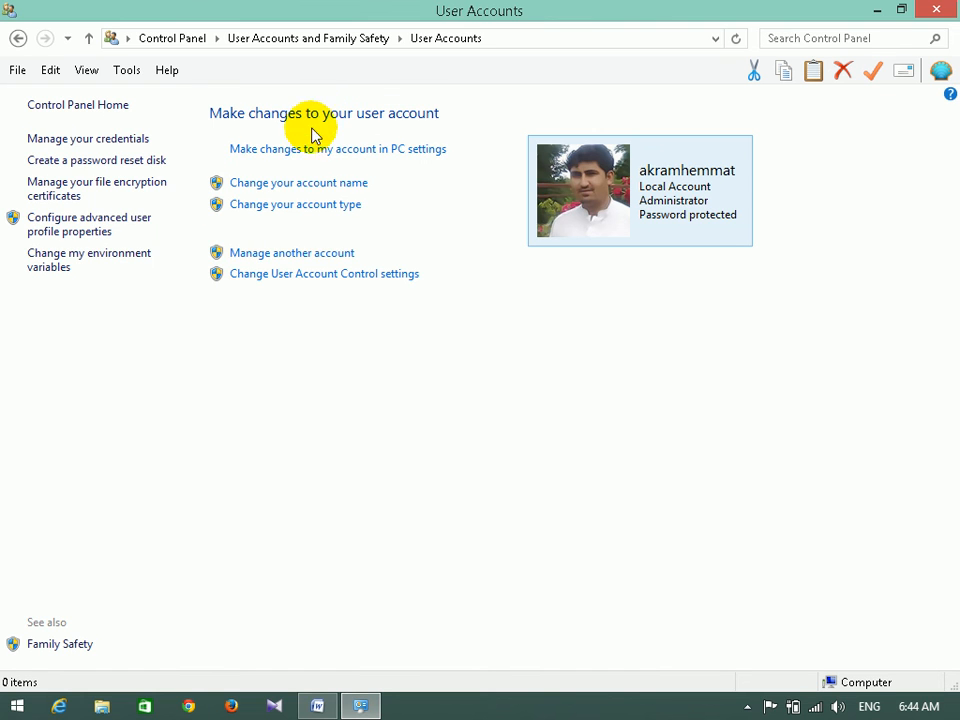
pyautogui.click(296, 254)
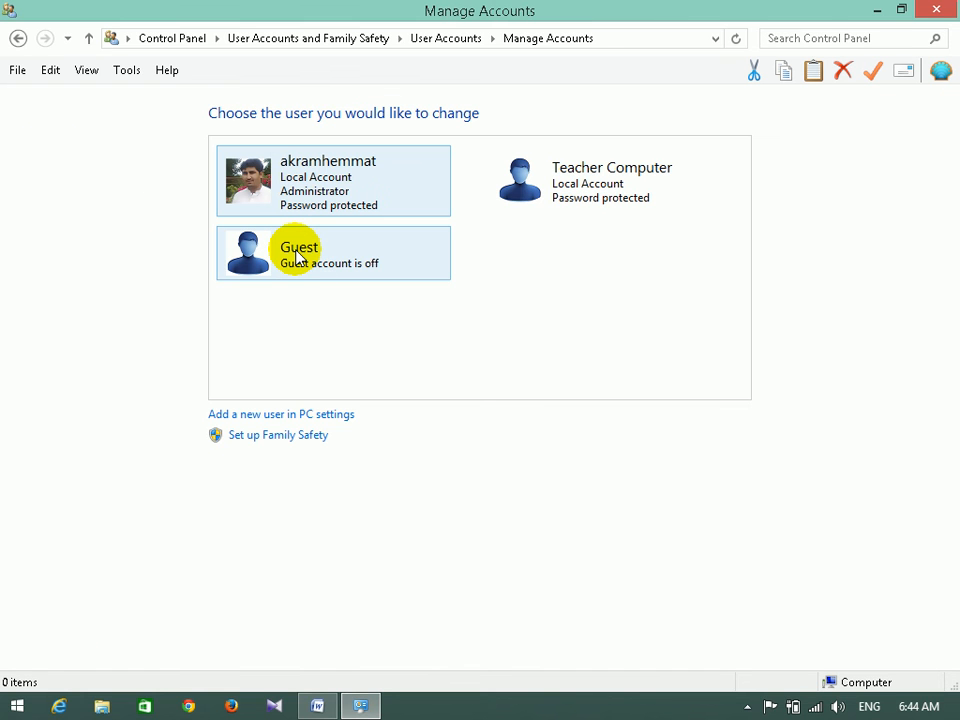
pyautogui.click(18, 40)
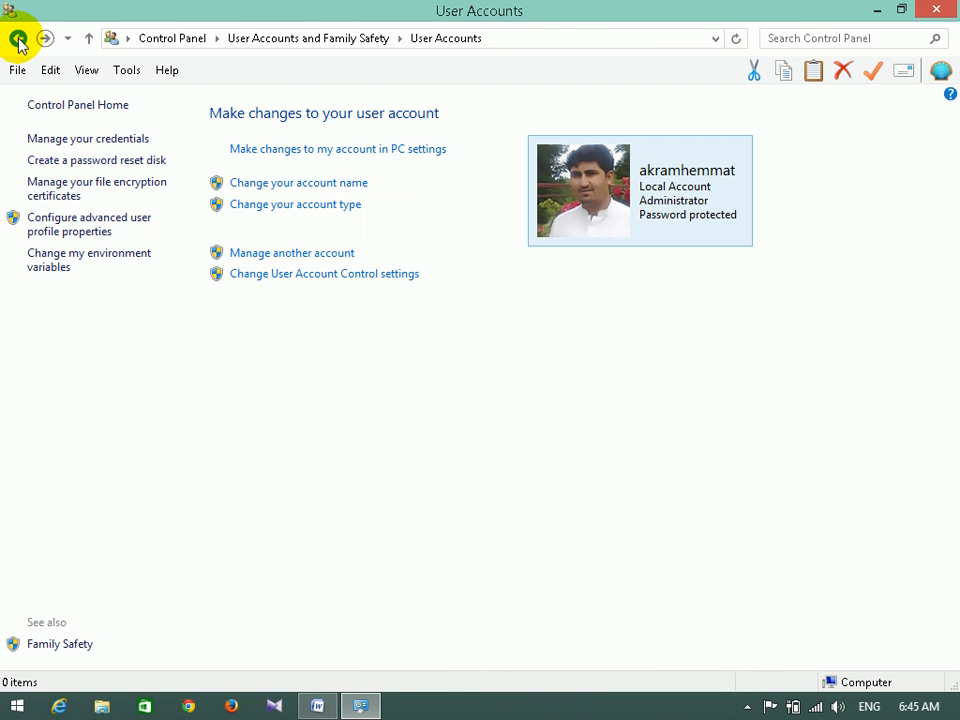
pyautogui.click(16, 40)
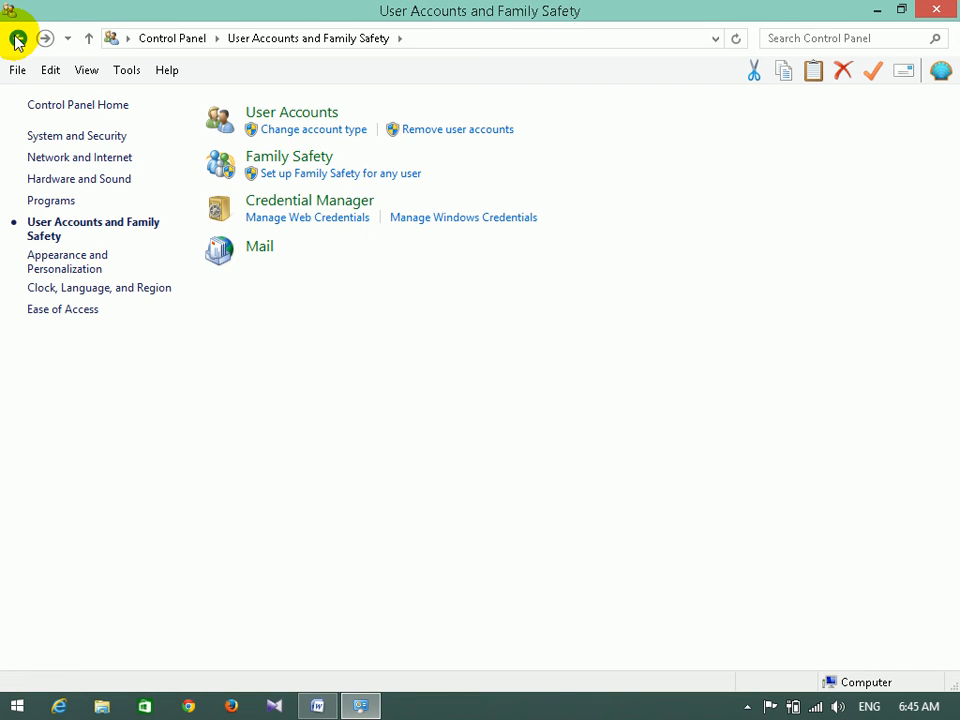
# Close Control Panel, reopen it from Start and set View by to Category again.
pyautogui.click(950, 6)
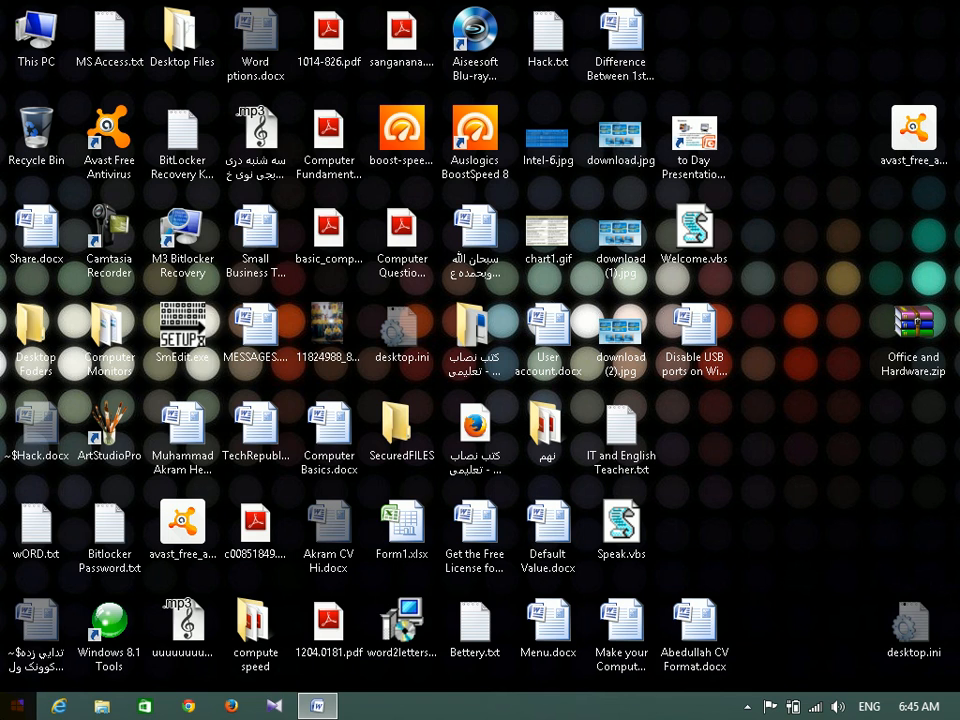
pyautogui.click(16, 706)
pyautogui.click(316, 478)
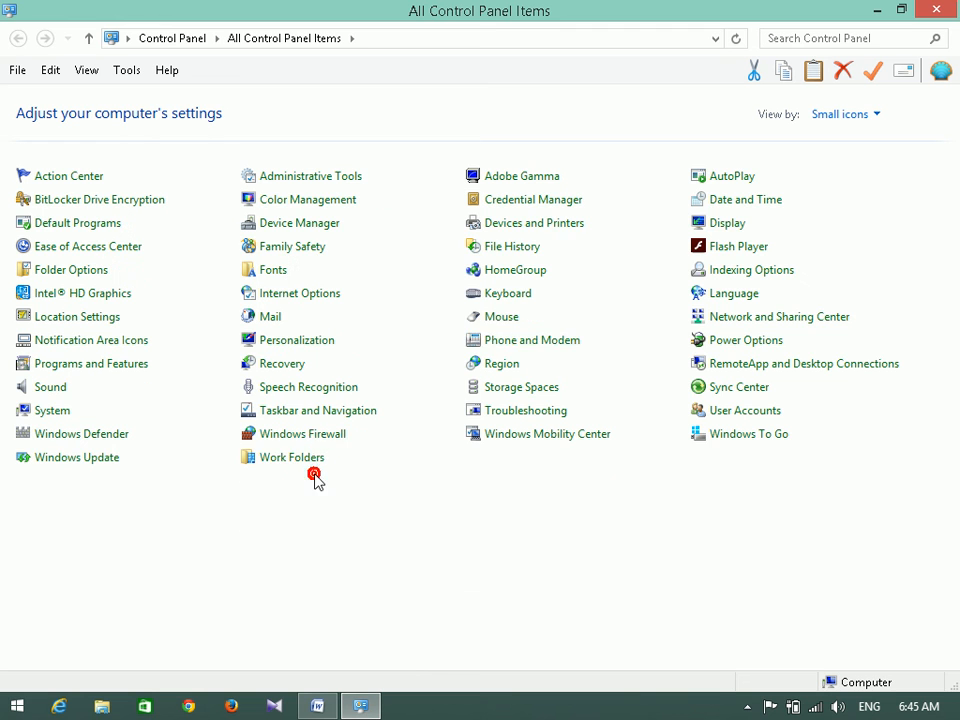
pyautogui.click(840, 114)
pyautogui.click(852, 139)
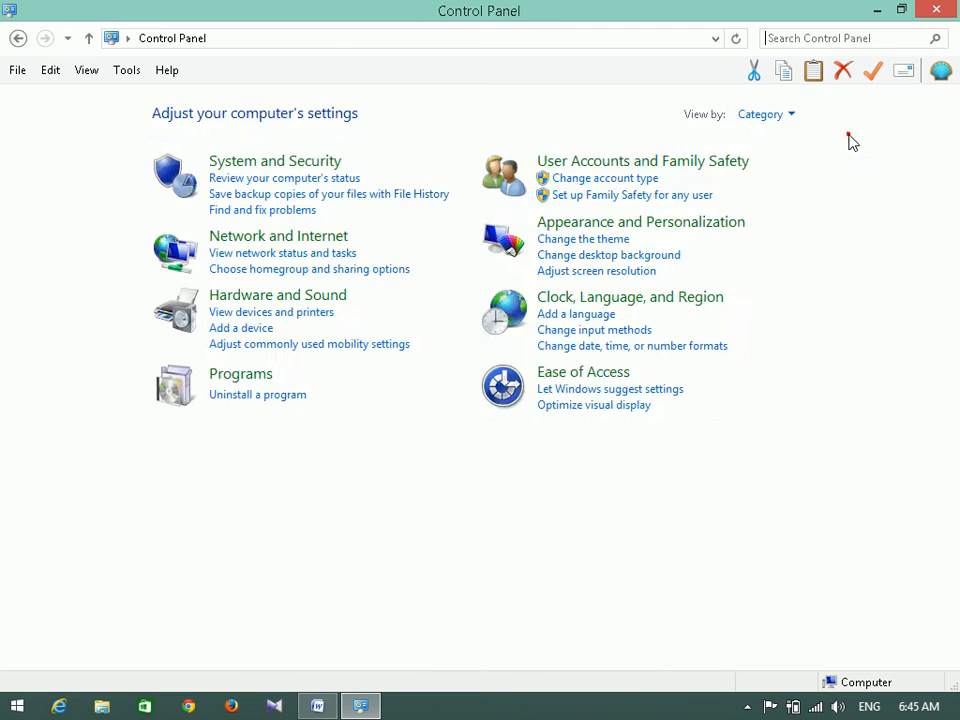
# Go to User Accounts > Manage Accounts, open Teacher Computer's details, then return to the account list.
pyautogui.click(613, 163)
pyautogui.click(312, 114)
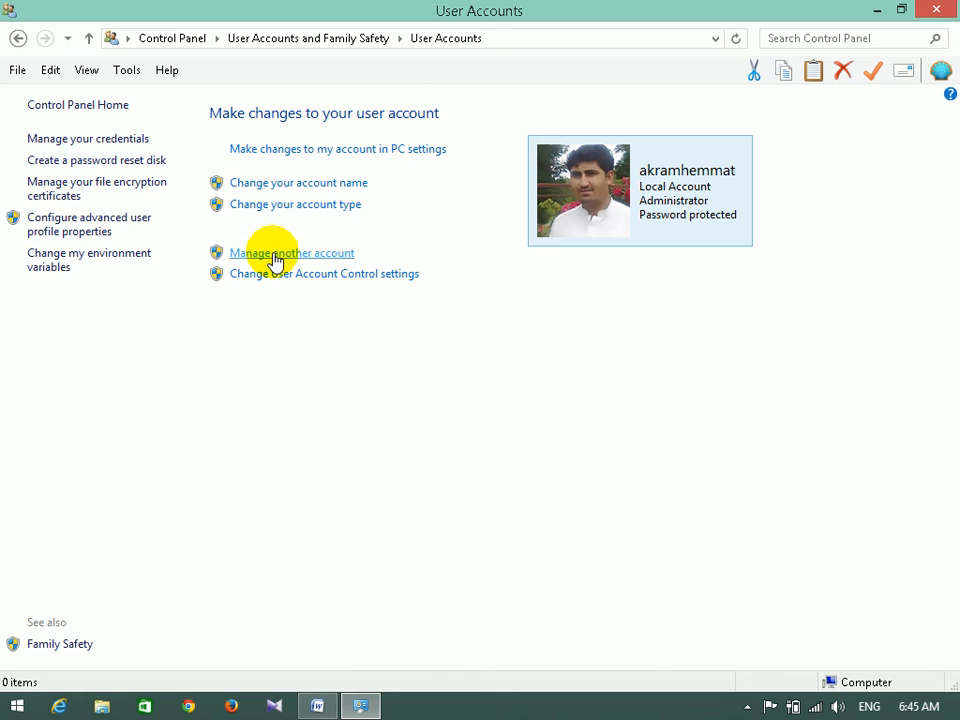
pyautogui.click(276, 256)
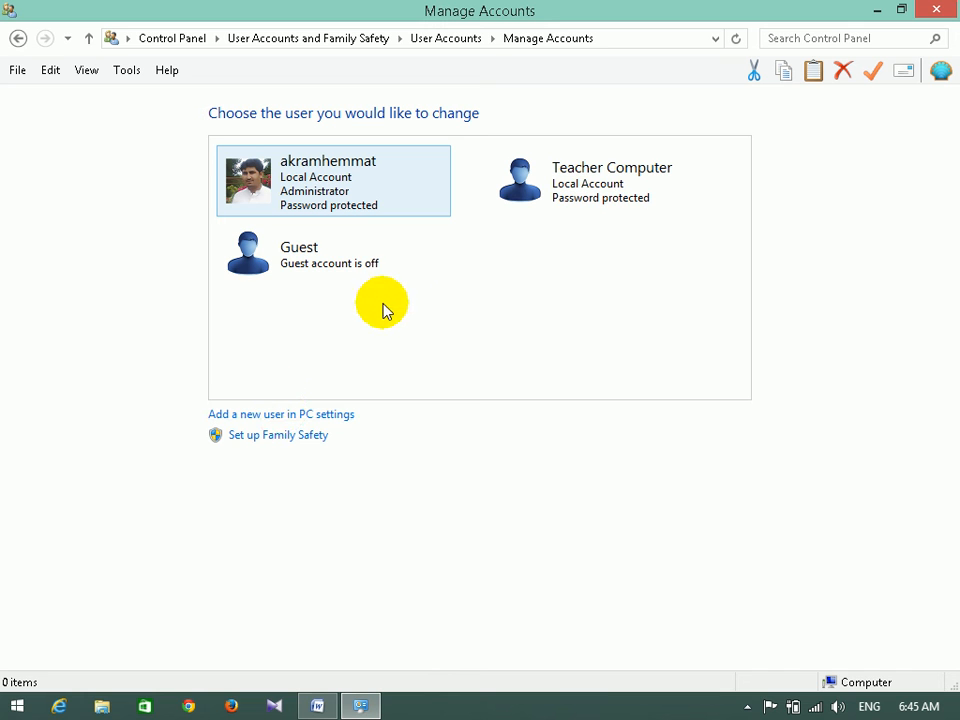
pyautogui.click(690, 186)
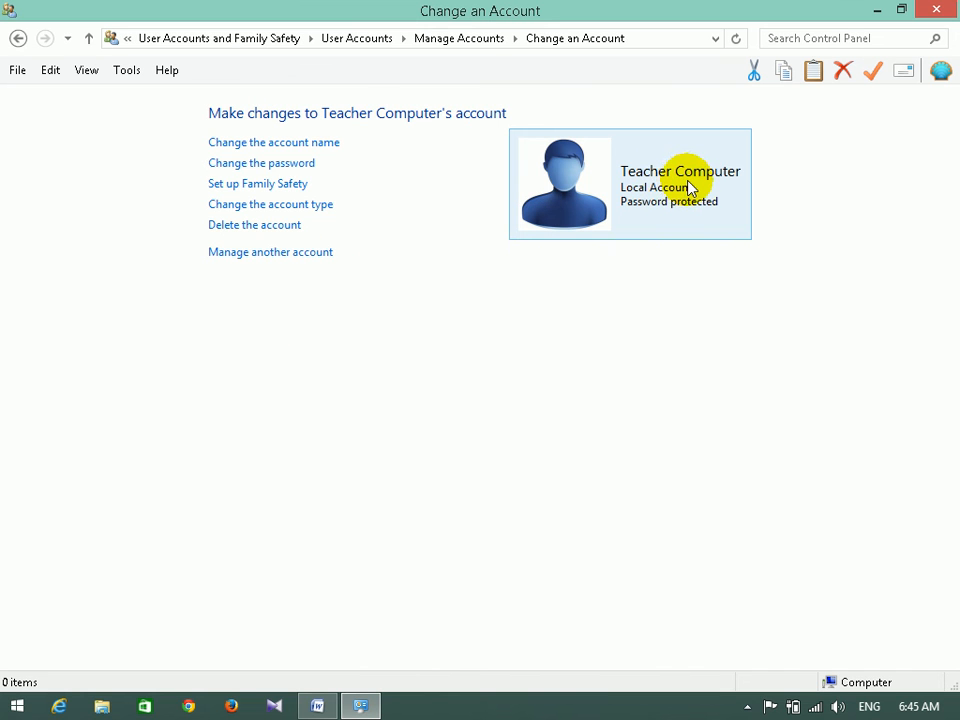
pyautogui.click(18, 38)
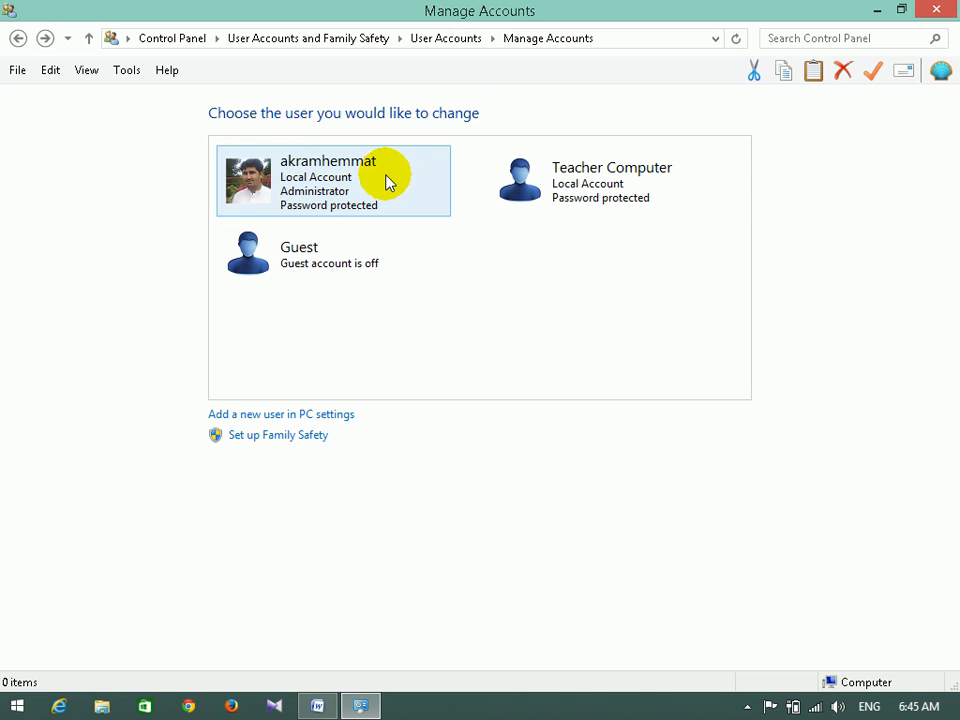
# In PC settings, begin adding an account, cancel it, and show the Your account page.
pyautogui.click(330, 415)
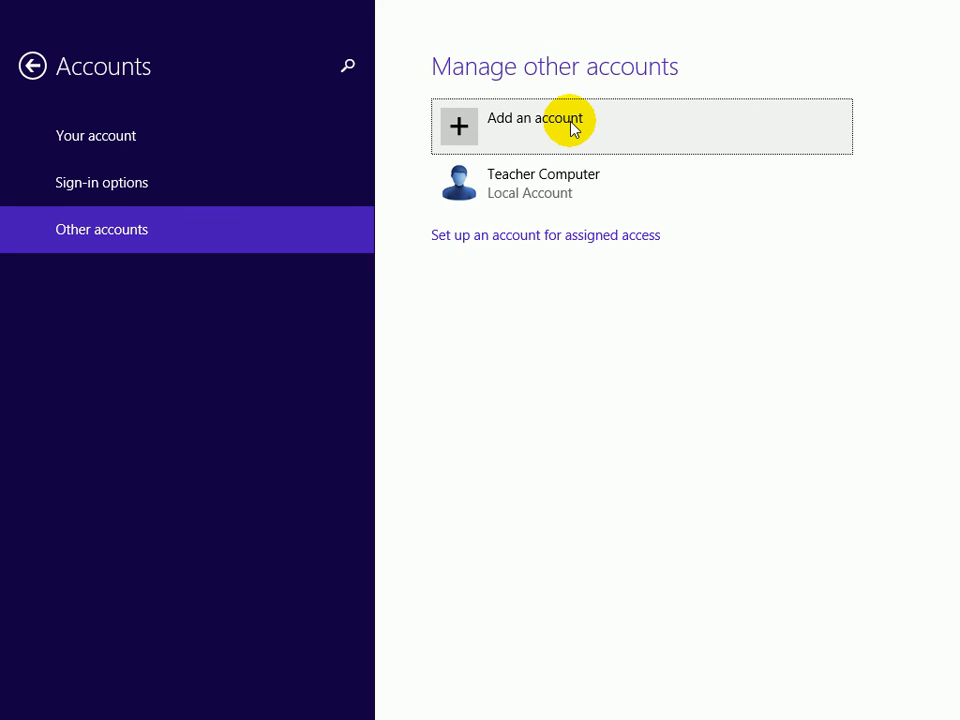
pyautogui.click(572, 124)
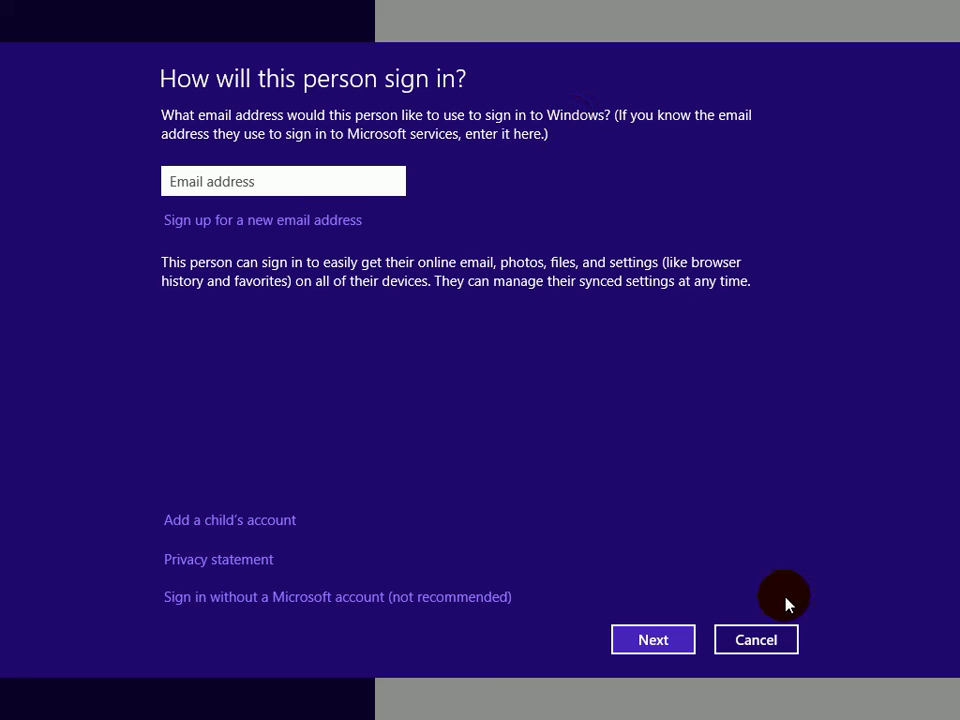
pyautogui.click(752, 641)
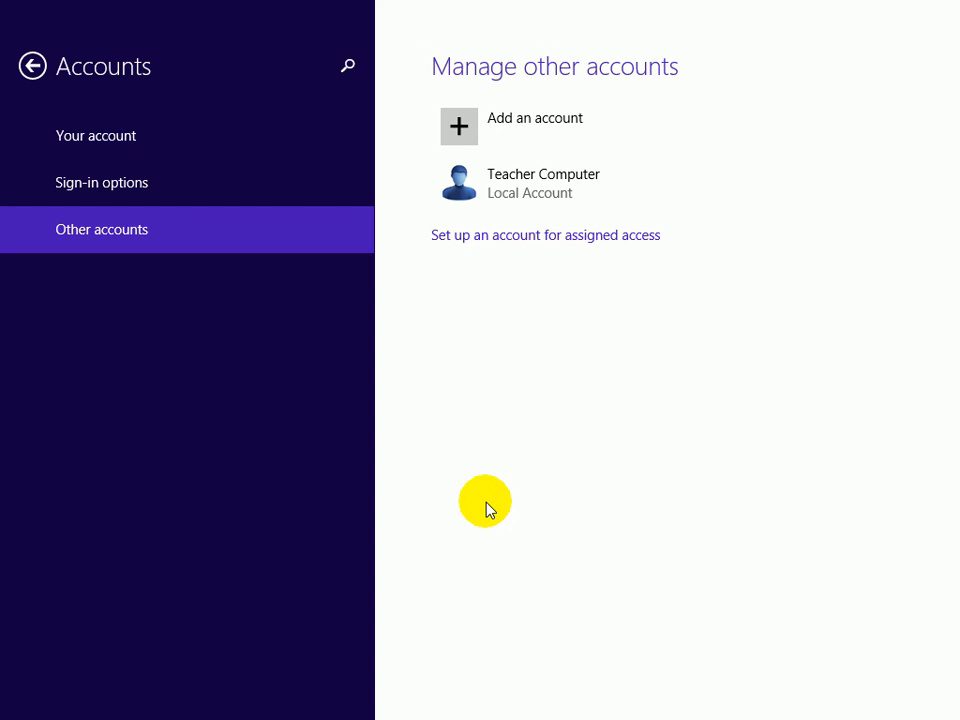
pyautogui.click(143, 158)
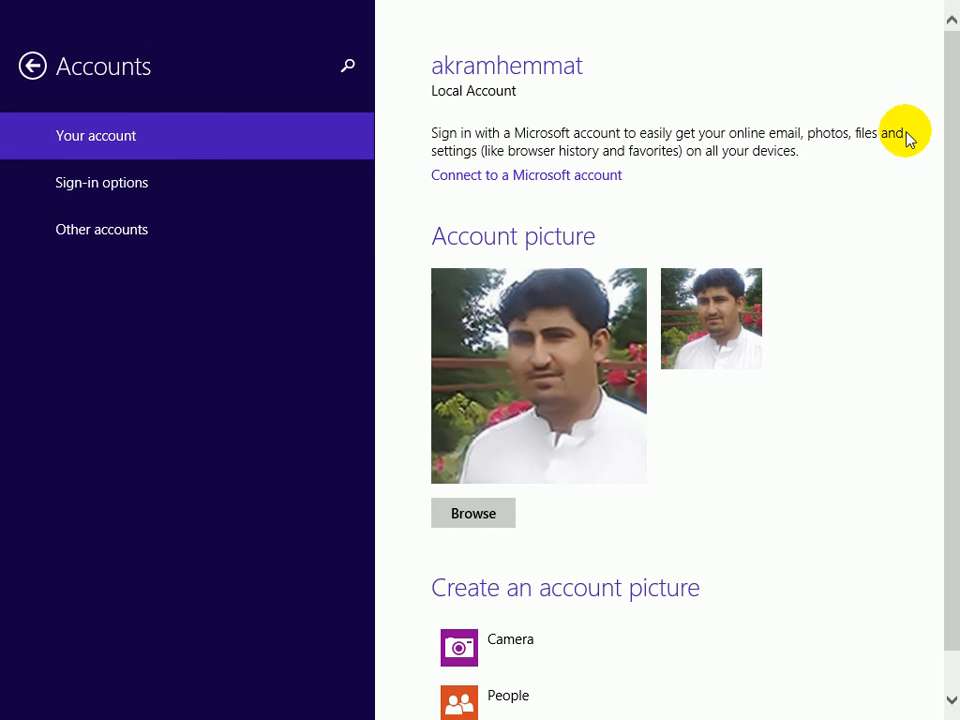
# Scroll the Your account page down to review the account picture options.
pyautogui.moveTo(955, 167); pyautogui.dragTo(956, 288)
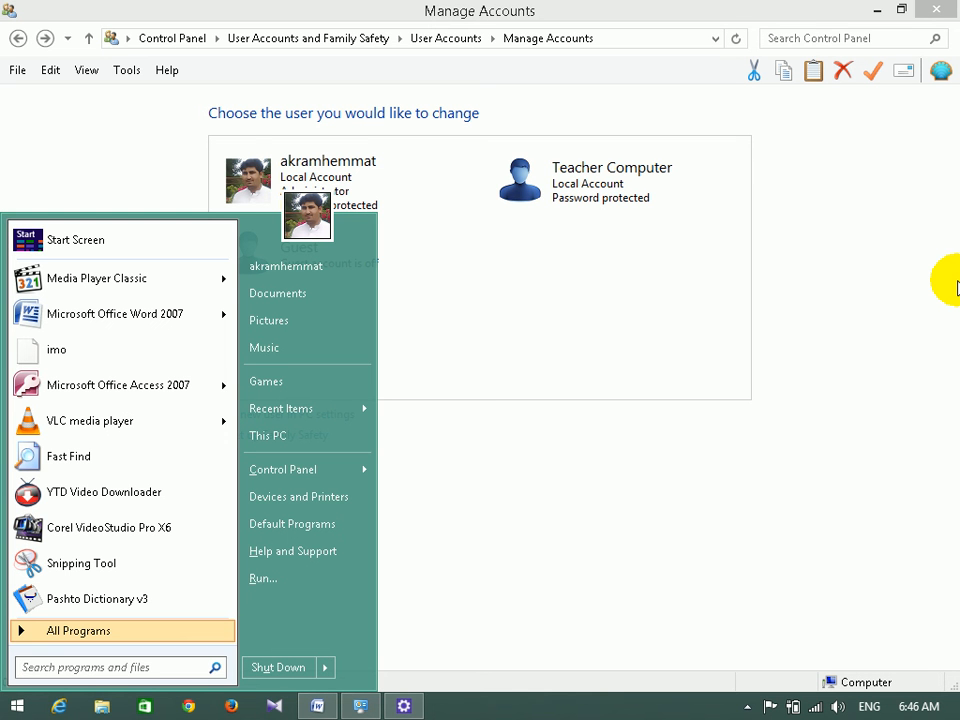
# Close Control Panel, return to Word and place the cursor after 'System user account'.
pyautogui.click(928, 10)
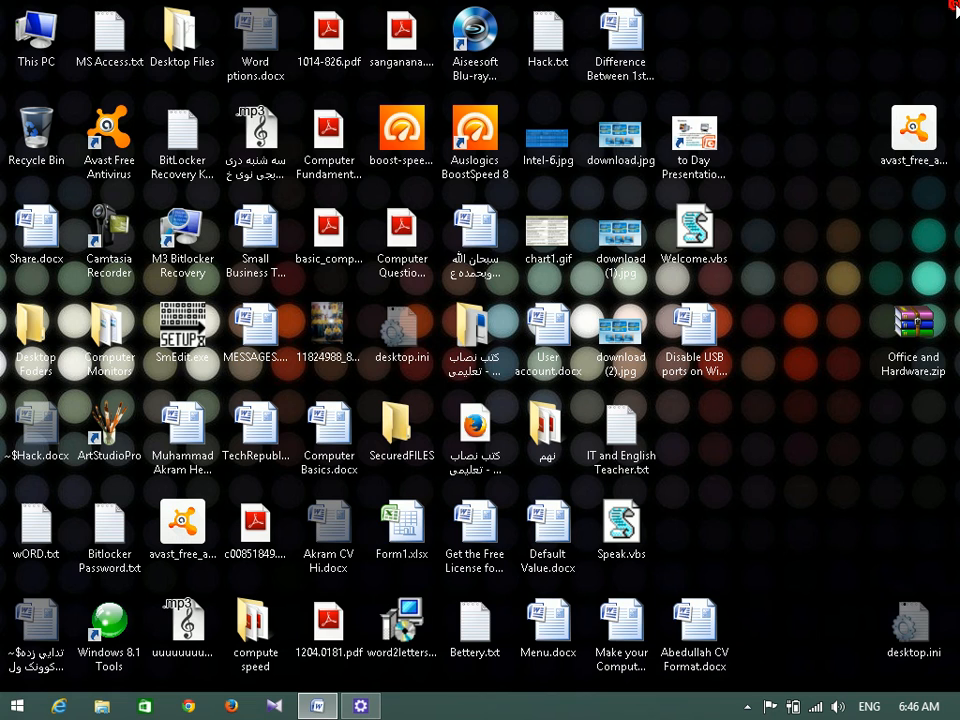
pyautogui.click(318, 706)
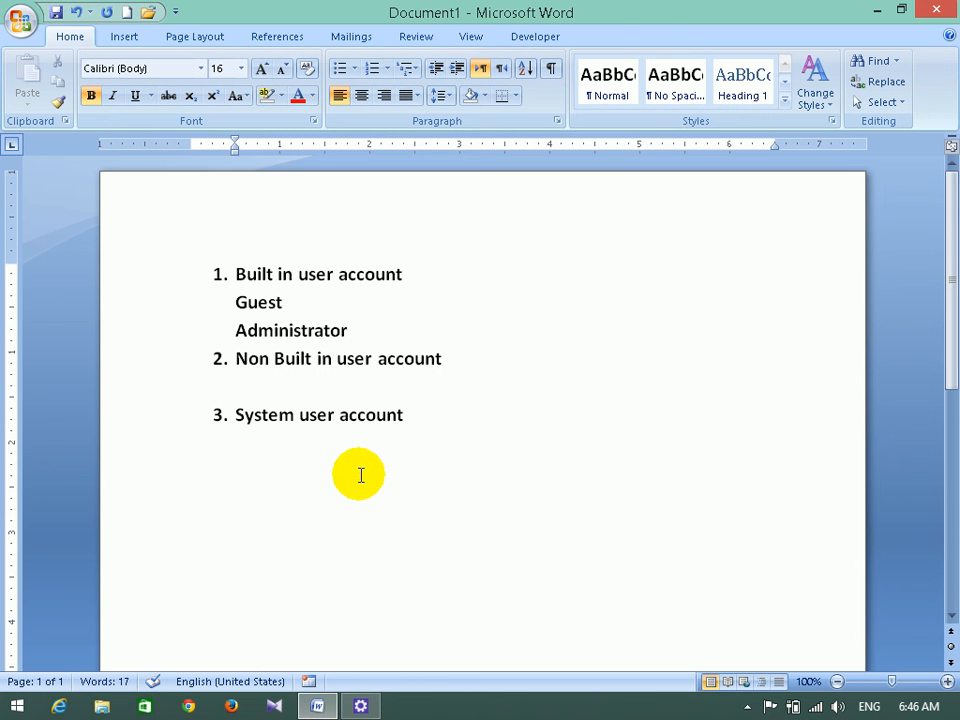
pyautogui.click(428, 433)
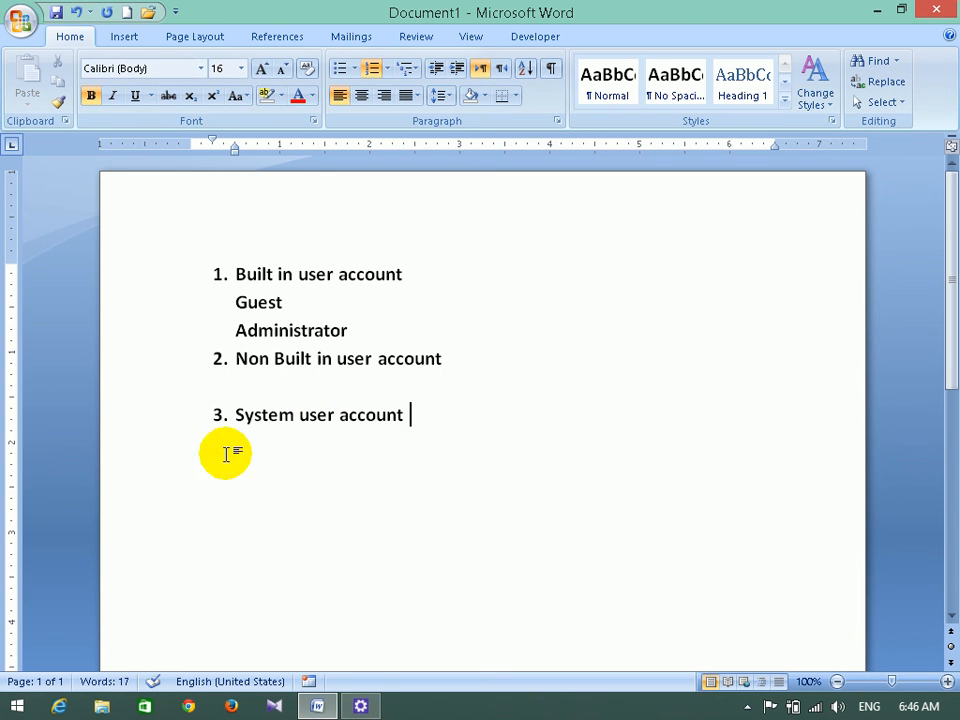
pyautogui.click(20, 706)
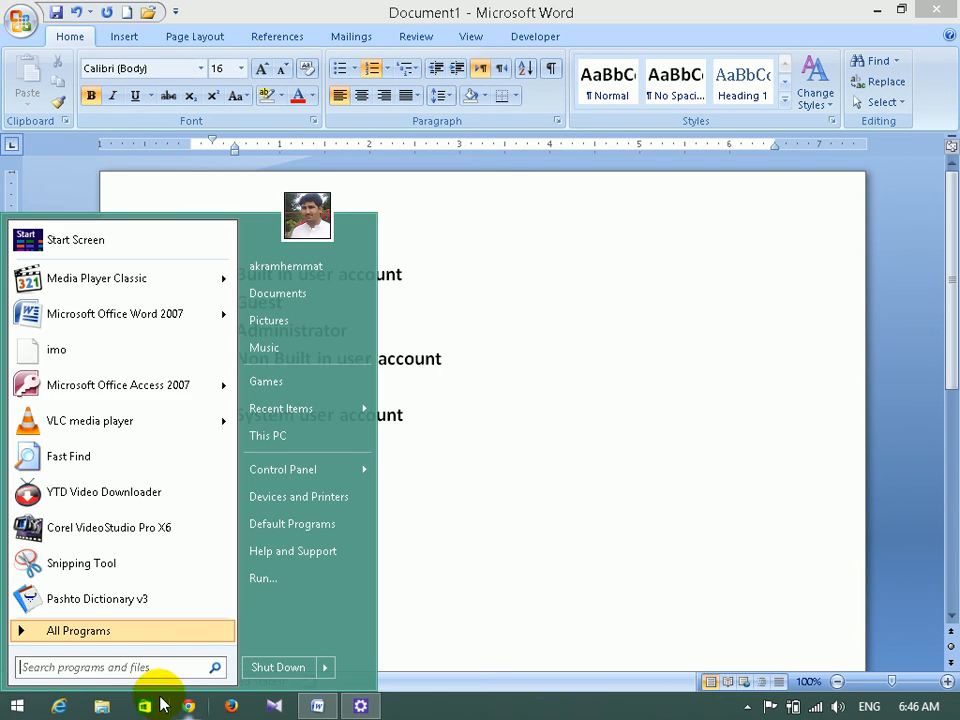
# Open All Control Panel Items and switch View by to Category.
pyautogui.click(290, 469)
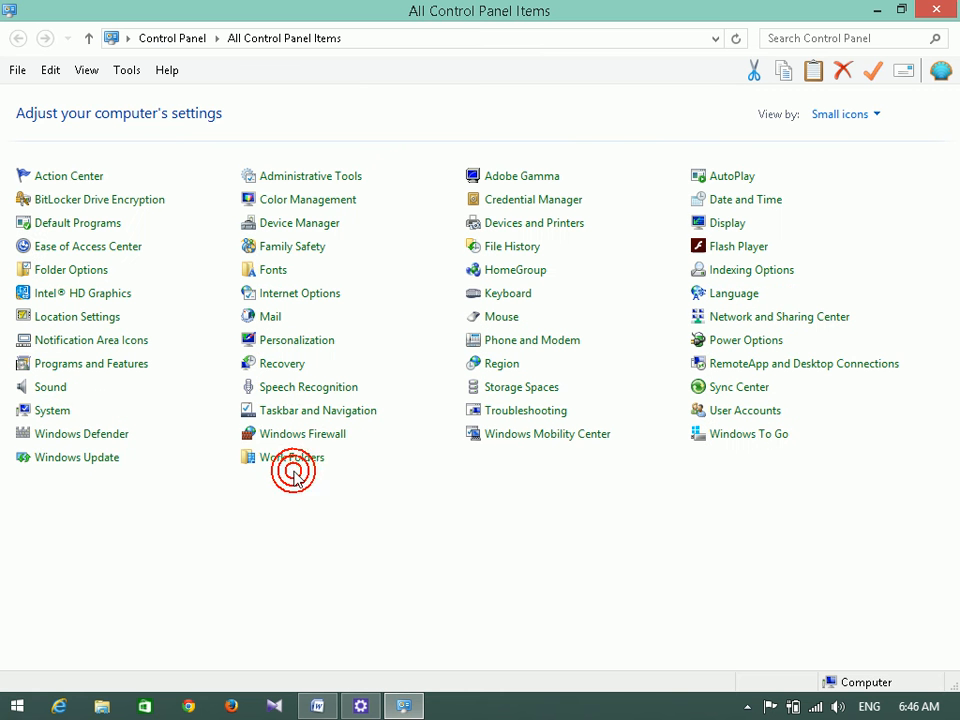
pyautogui.click(843, 118)
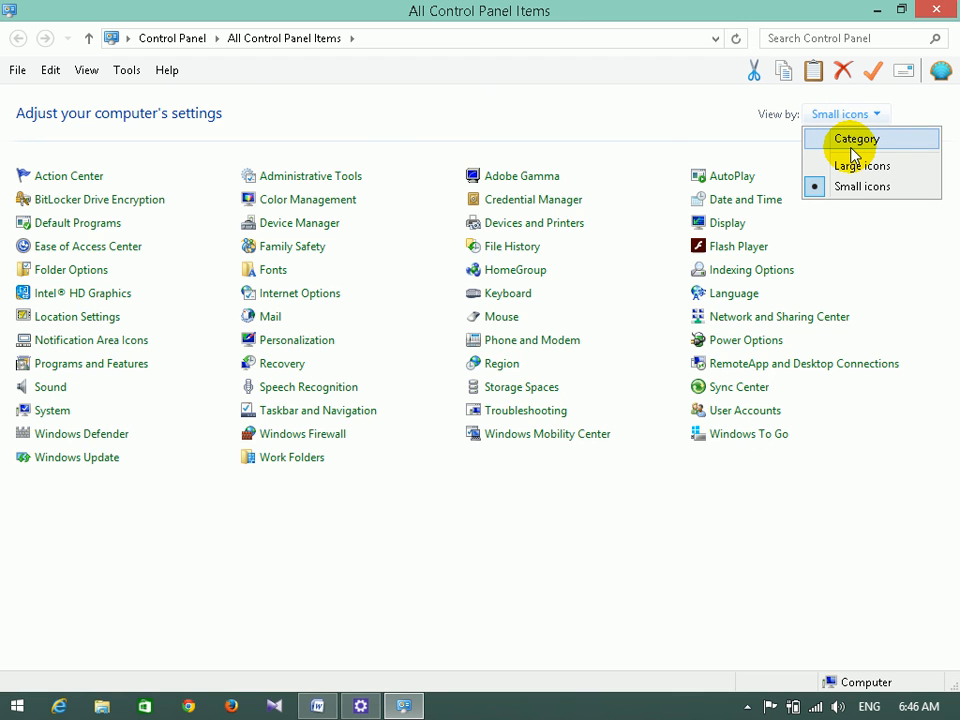
pyautogui.click(851, 145)
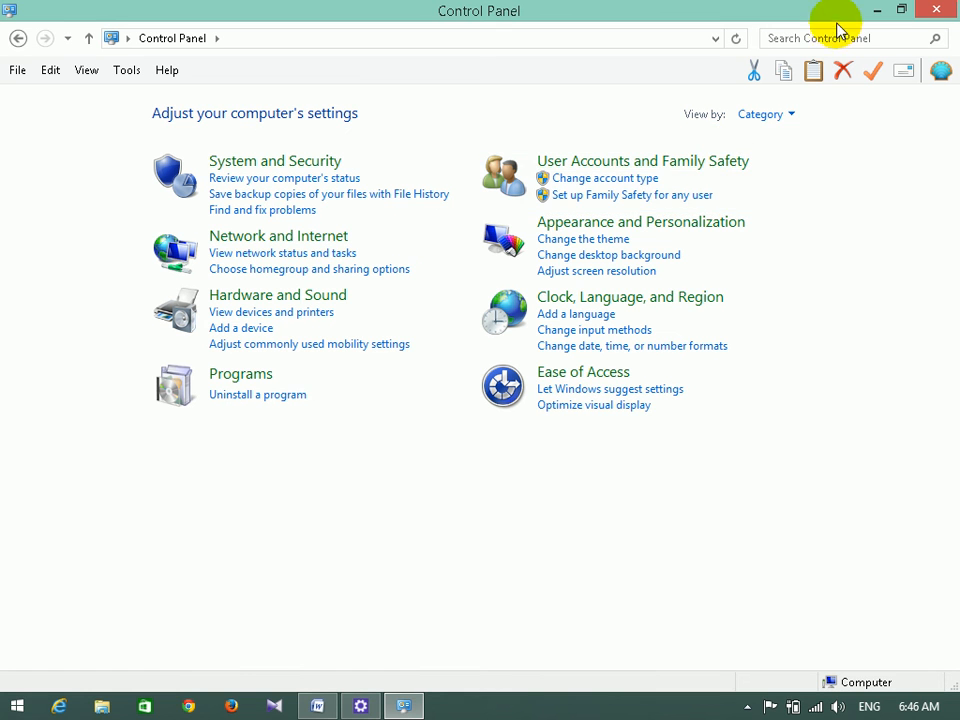
# Minimize Control Panel to bring the Word notes back on screen.
pyautogui.click(876, 10)
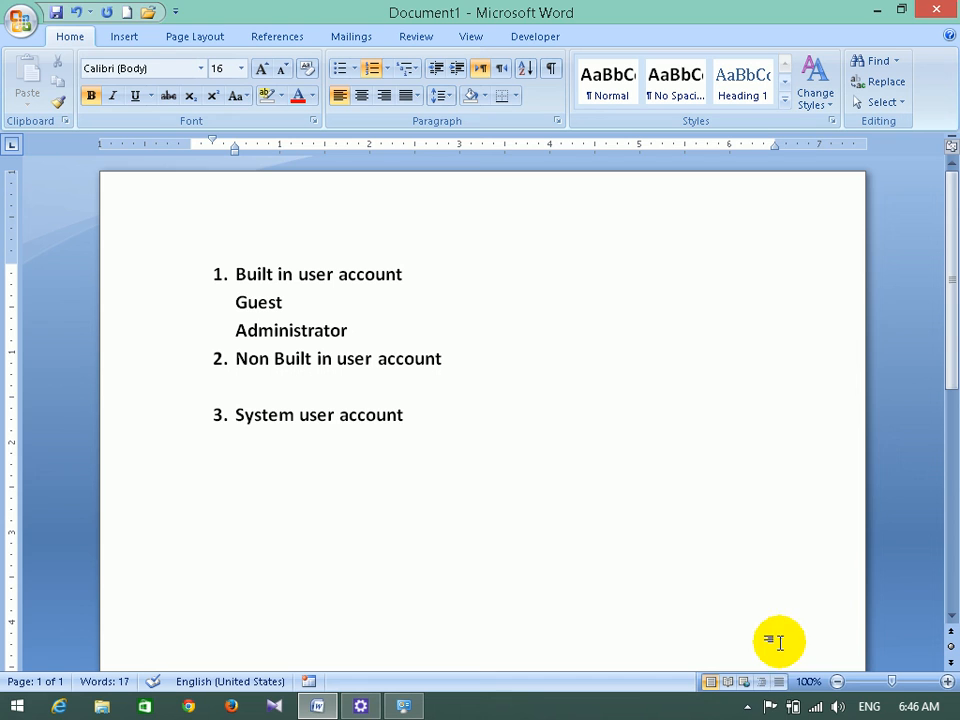
pyautogui.click(747, 706)
pyautogui.click(747, 563)
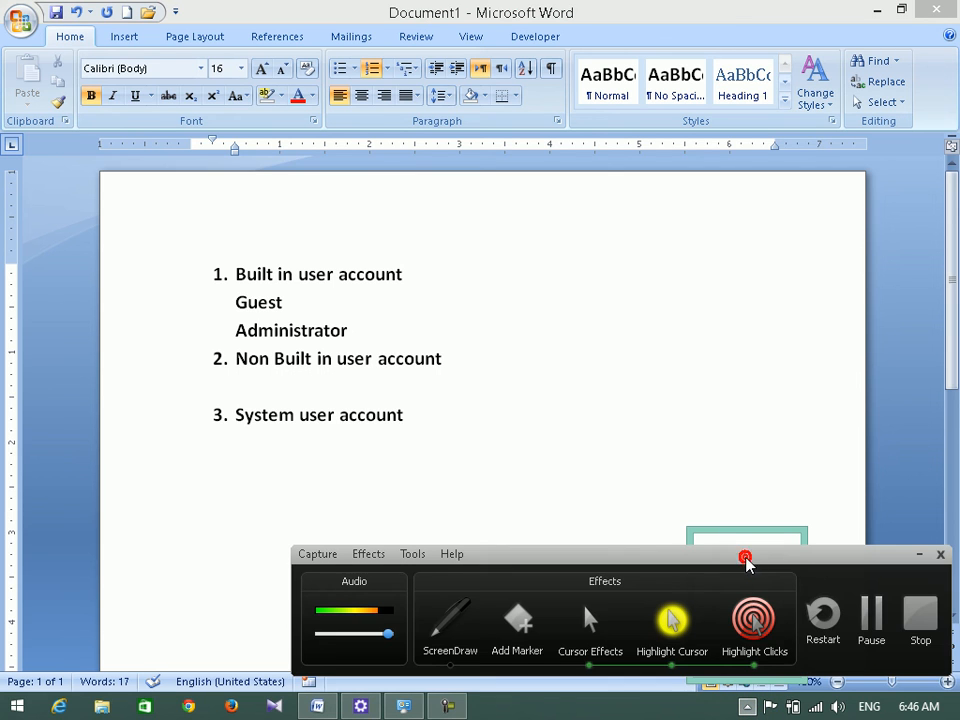